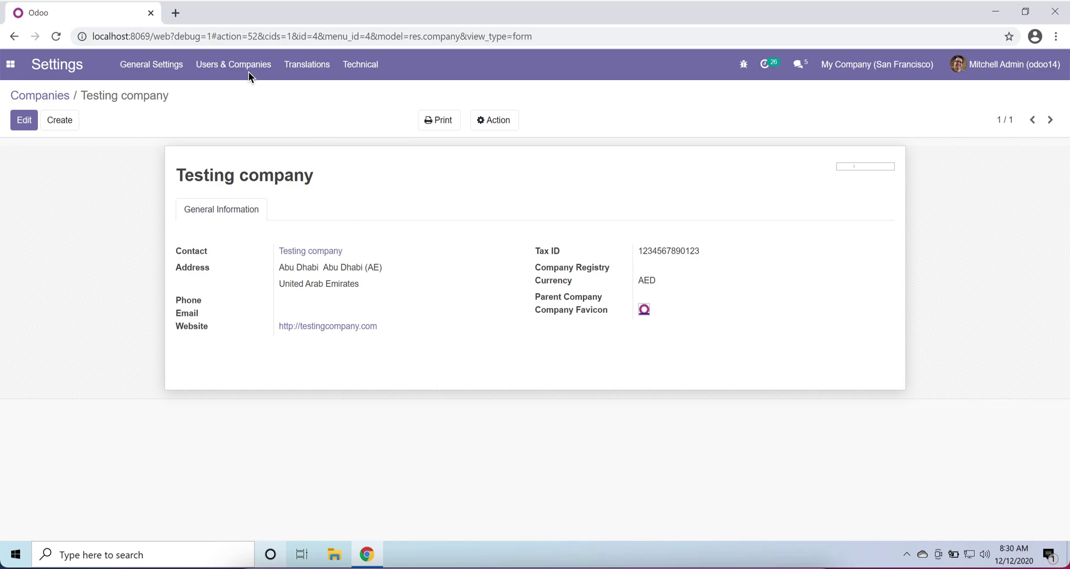
- Open Users & Companies and check the developer tools menu while staying in debug mode
left_click(229, 64)
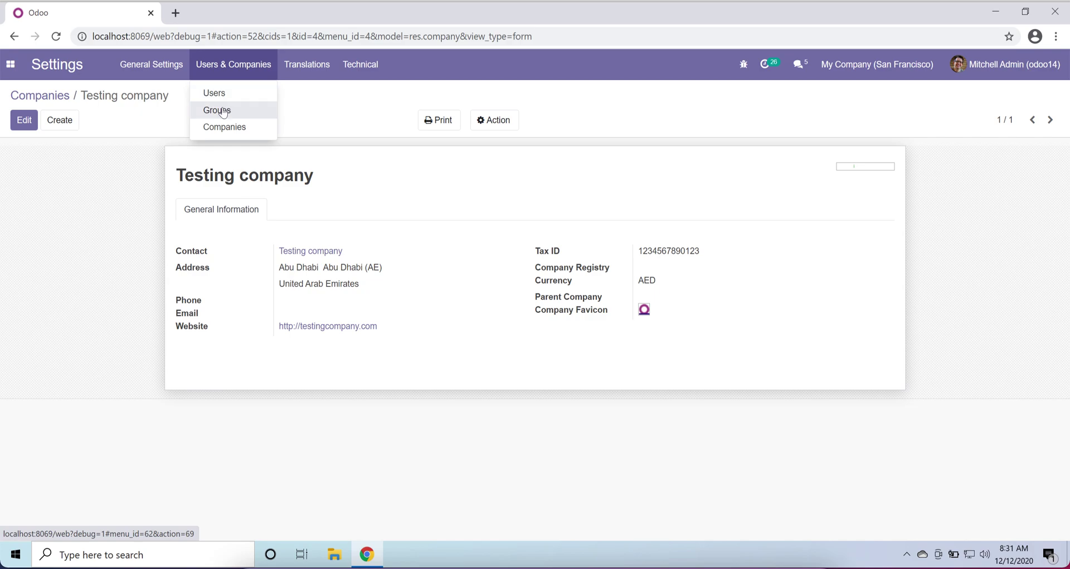
mouse_move(362, 67)
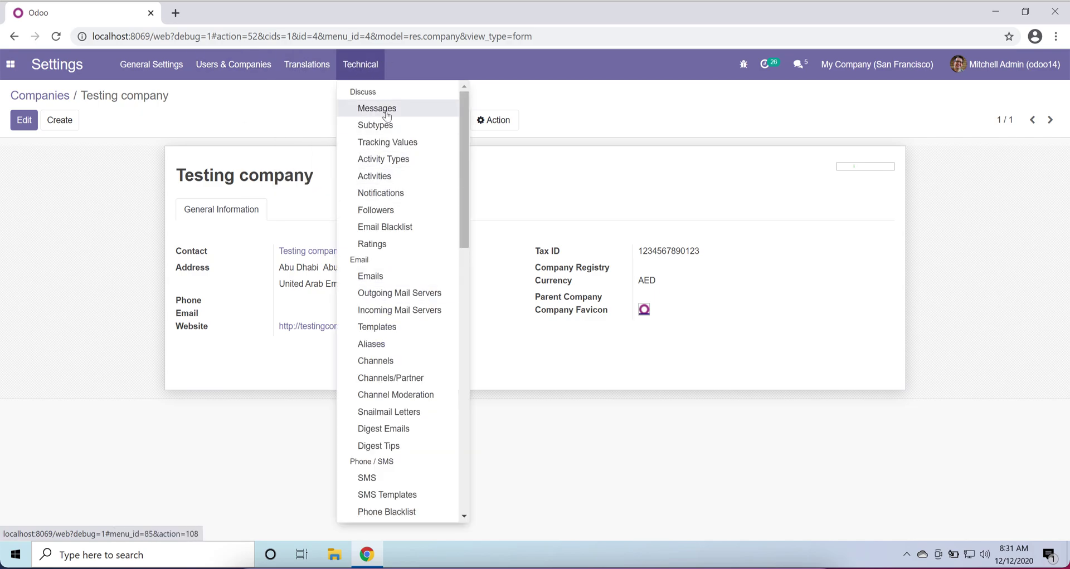
left_click(743, 64)
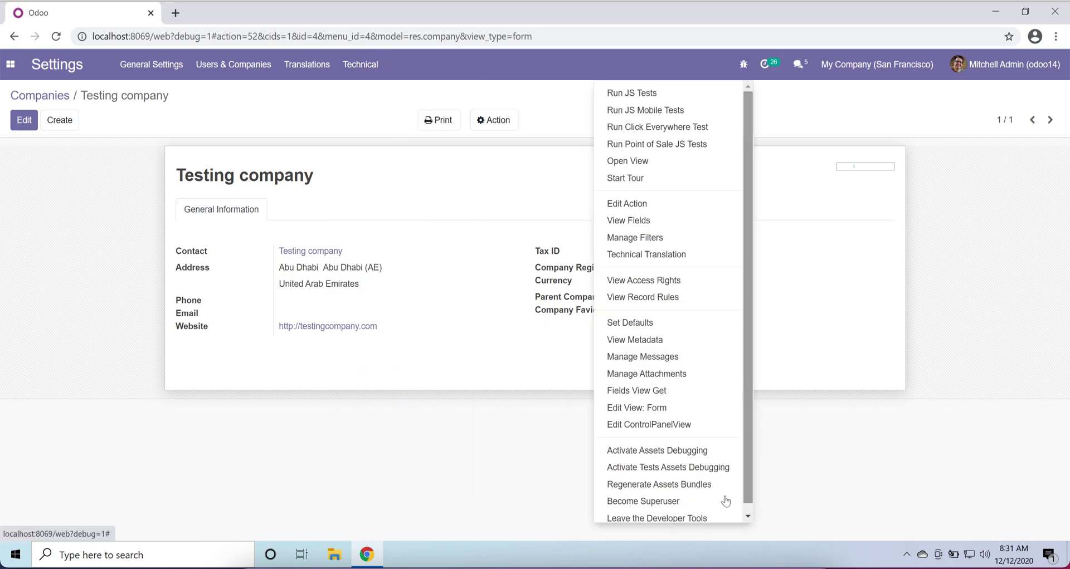
scroll(641, 423, "down", 1)
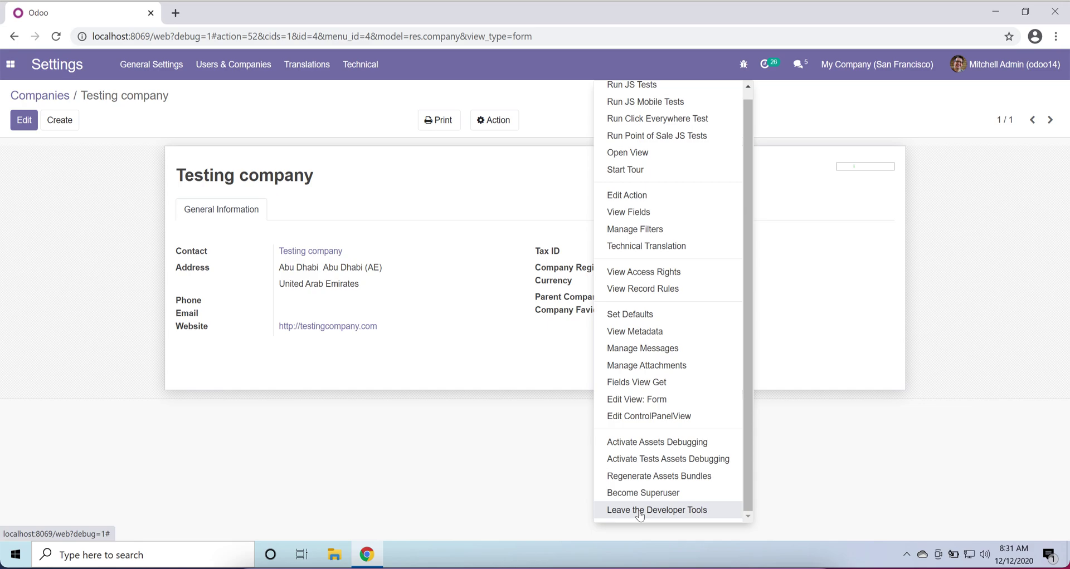
left_click(259, 119)
- Go to the Users list and start a new user record
left_click(214, 67)
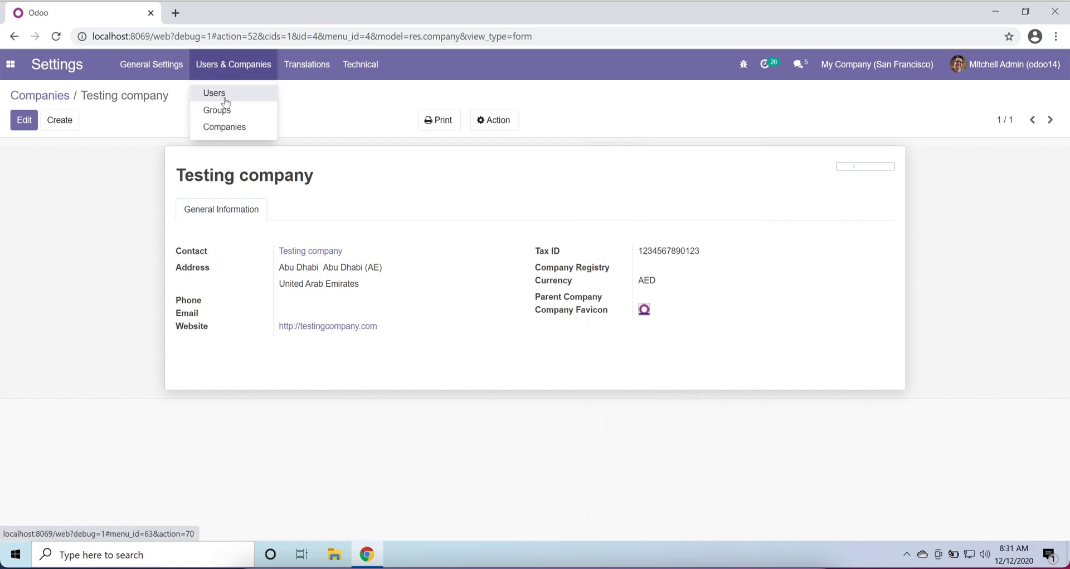
left_click(222, 93)
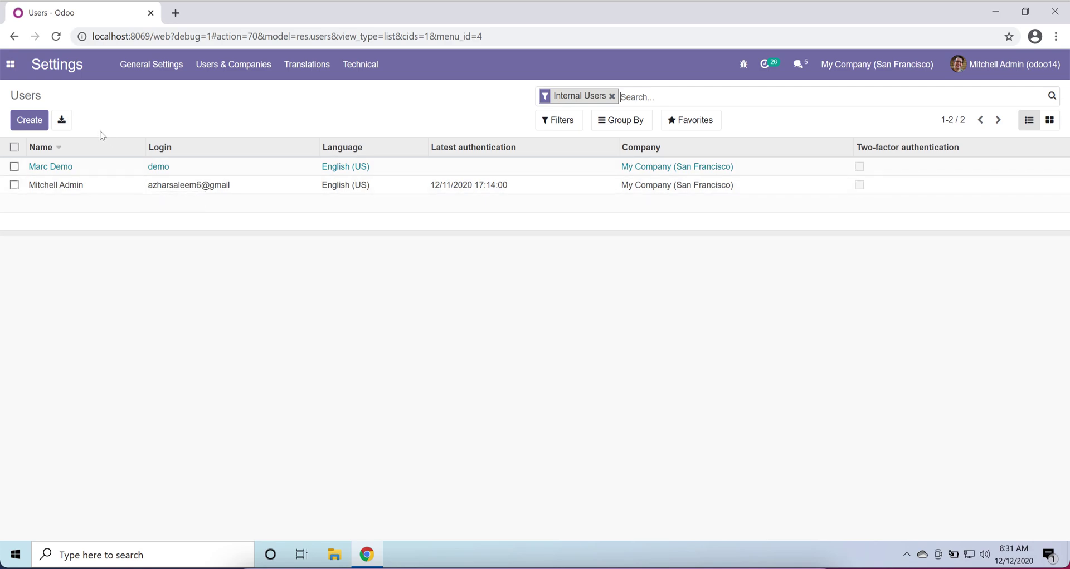
left_click(36, 128)
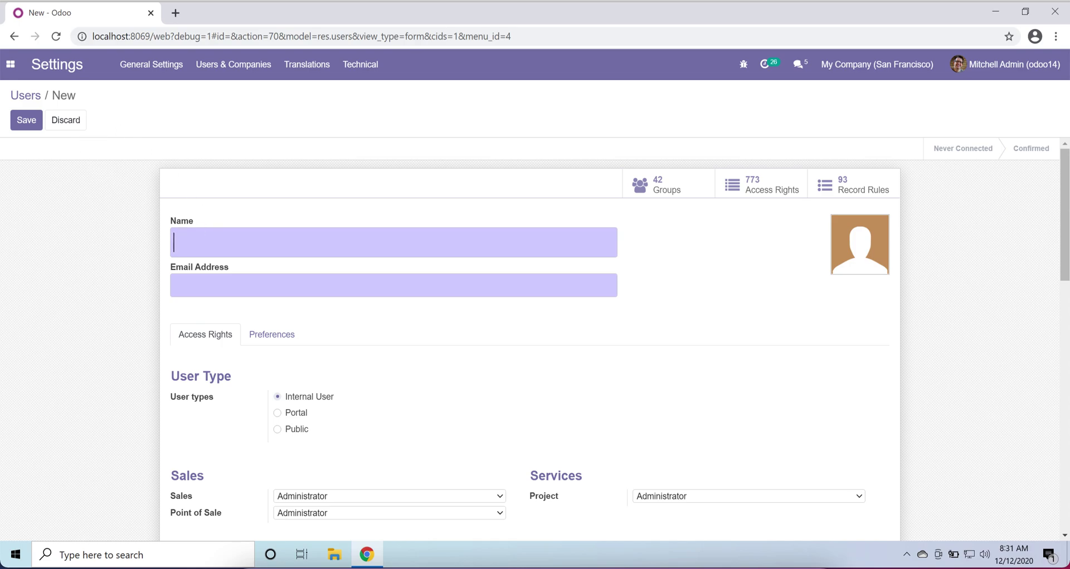
scroll(191, 252, "down", 2)
scroll(192, 251, "up", 2)
scroll(216, 325, "down", 1)
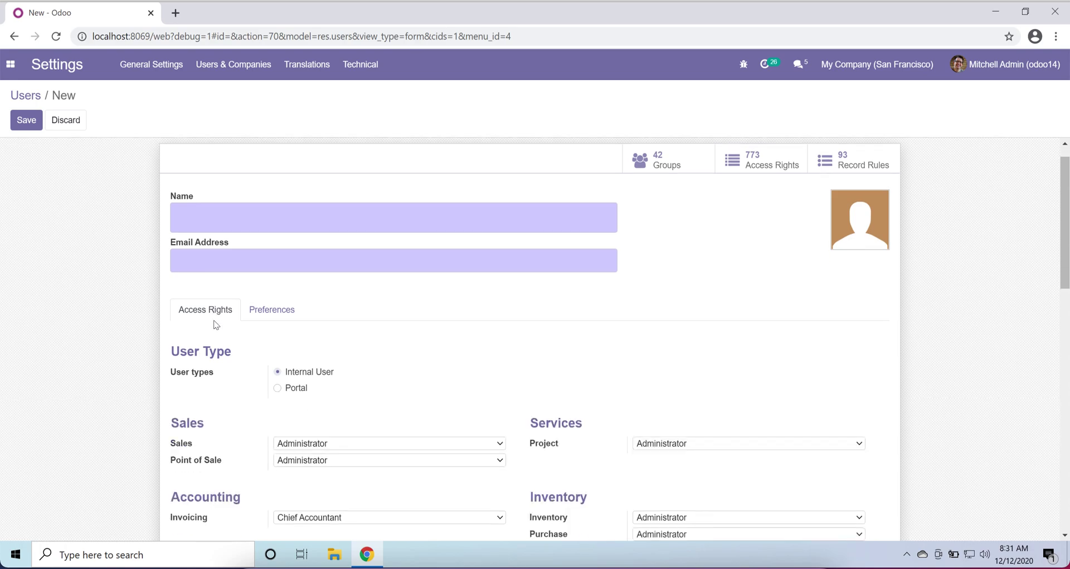
scroll(216, 325, "down", 3)
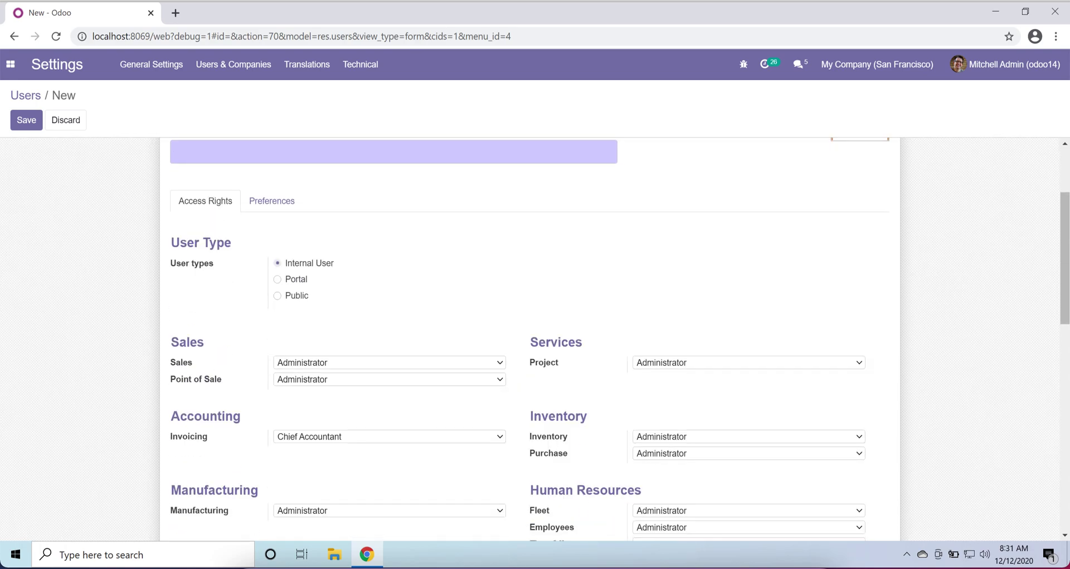
scroll(240, 308, "down", 2)
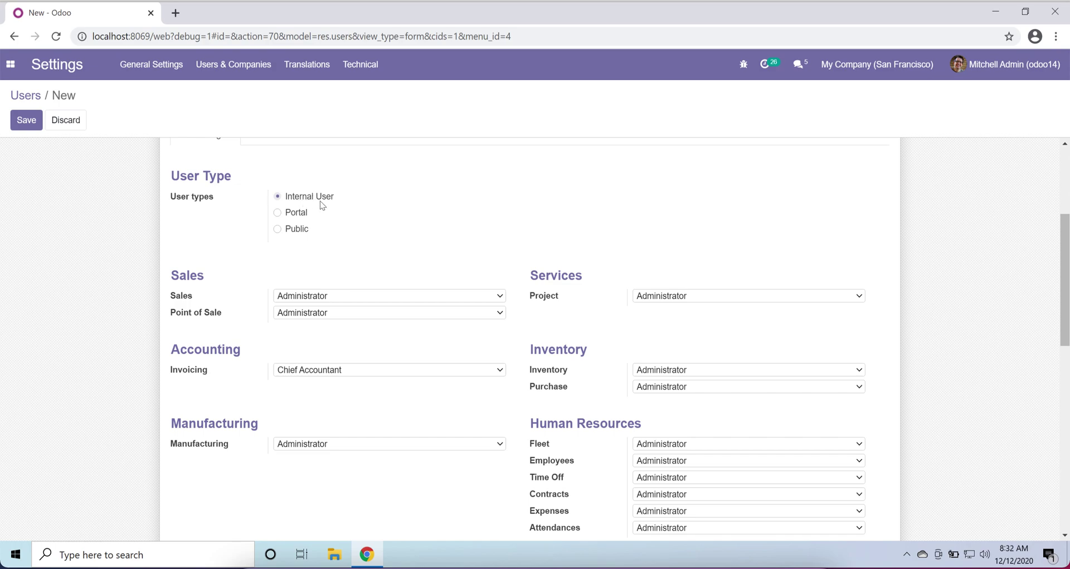
scroll(344, 207, "down", 1)
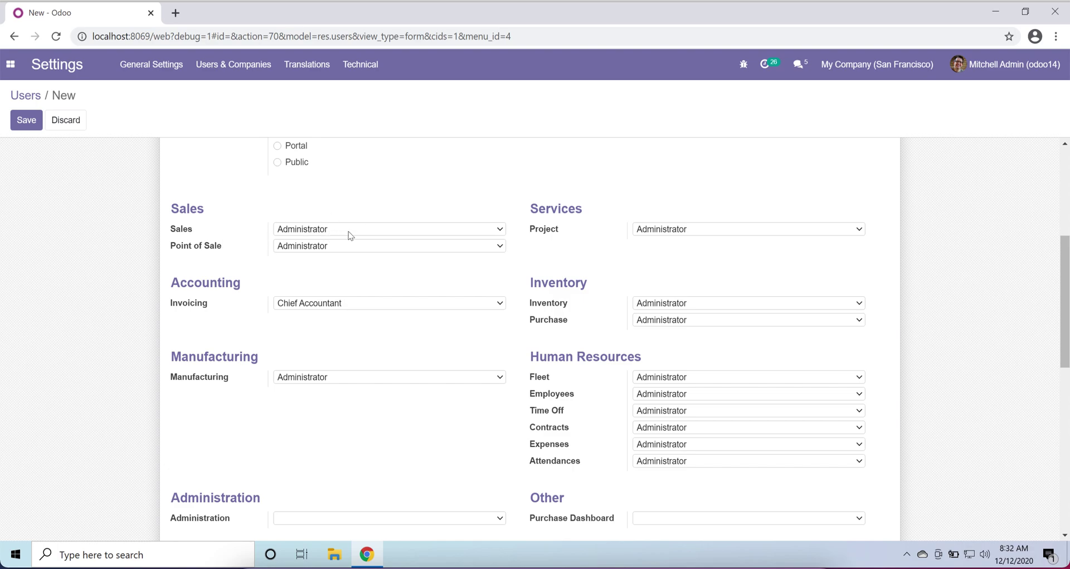
left_click(349, 233)
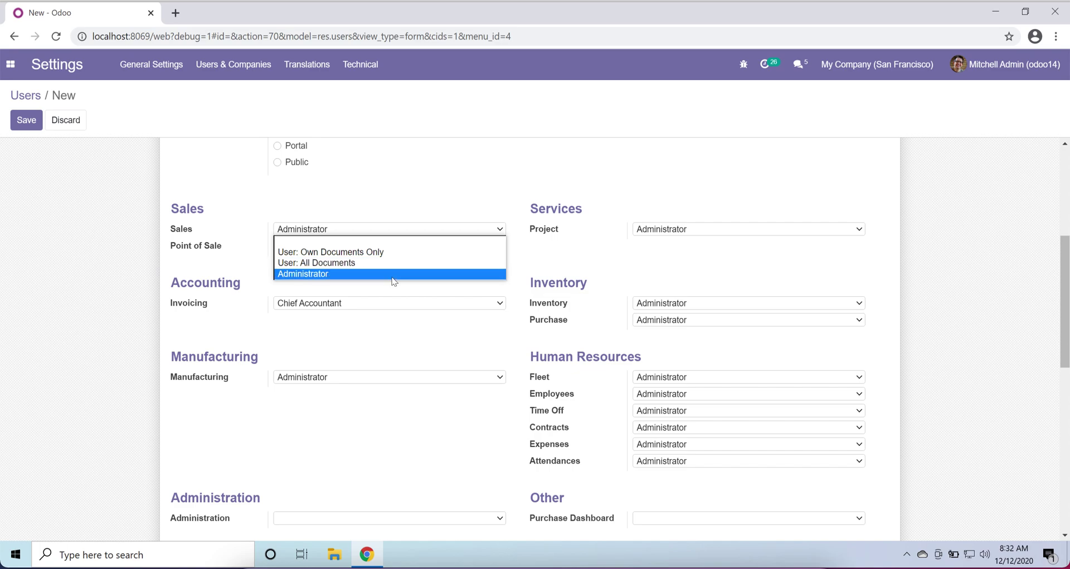
left_click(392, 277)
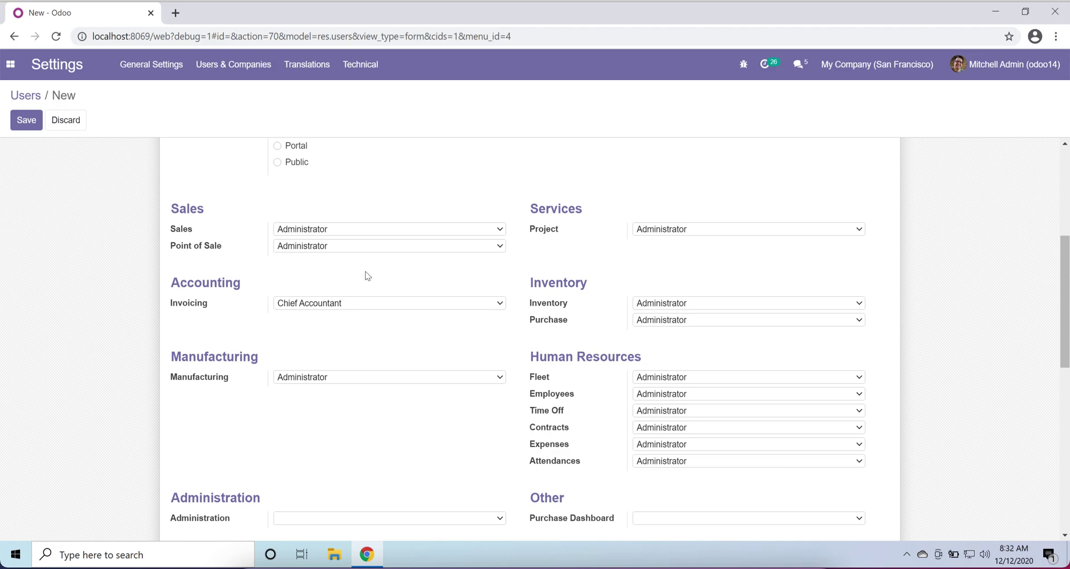
left_click(360, 234)
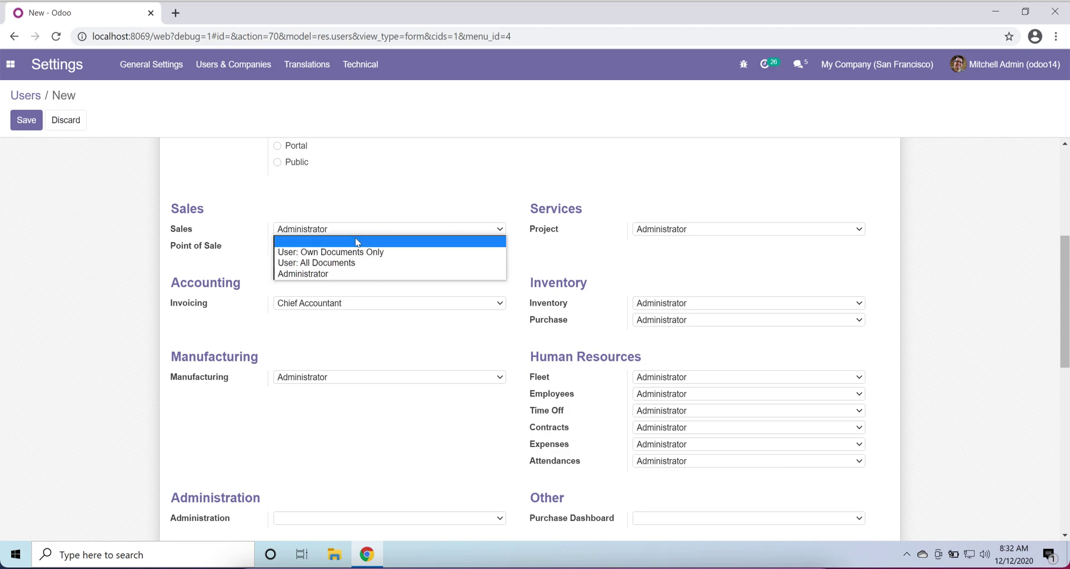
left_click(357, 243)
left_click(317, 231)
left_click(331, 243)
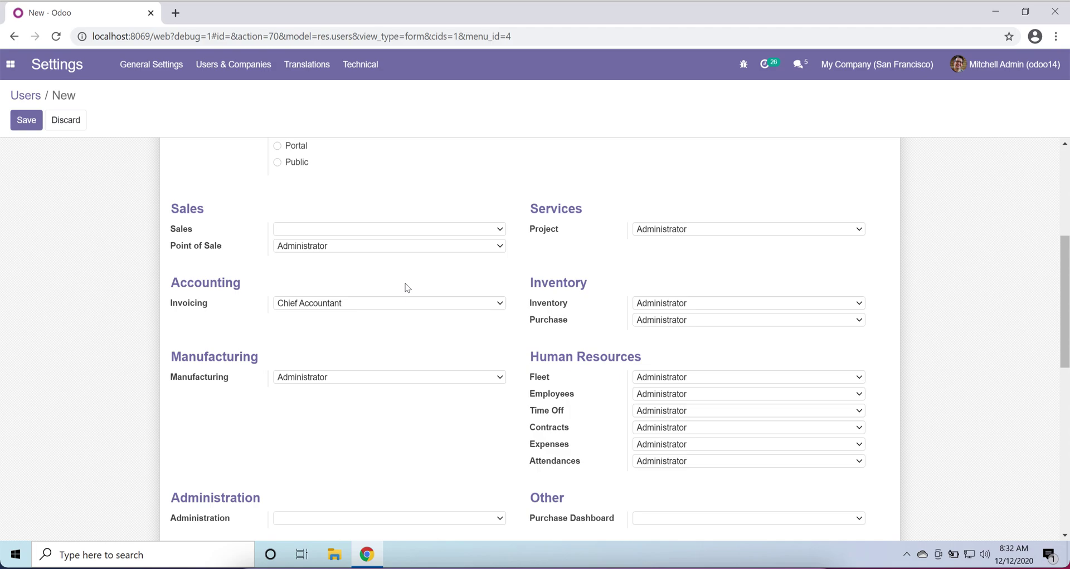
scroll(407, 288, "up", 5)
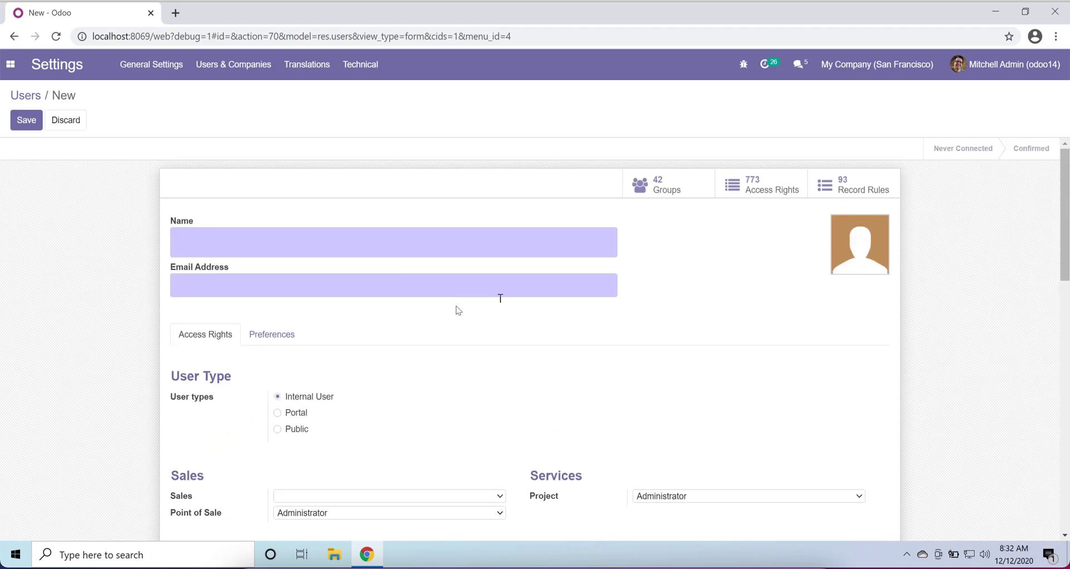
scroll(459, 351, "down", 2)
scroll(460, 354, "down", 2)
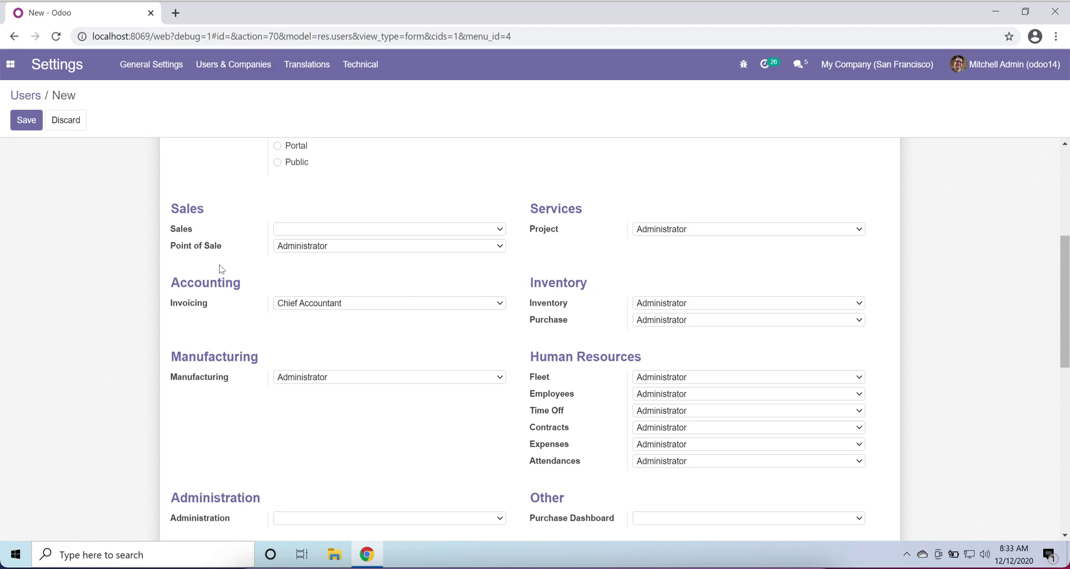
left_click(319, 228)
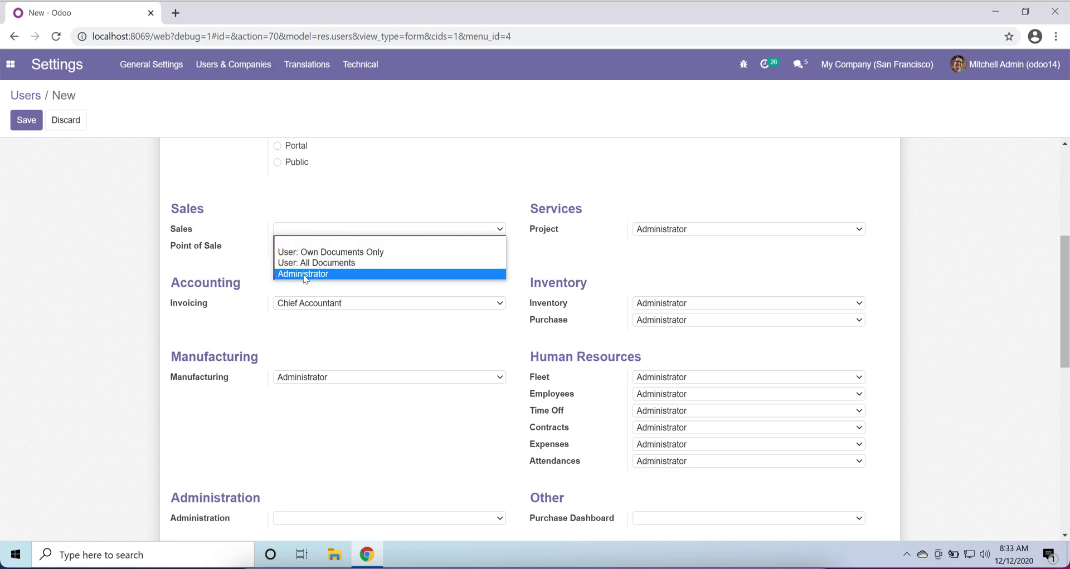
left_click(304, 274)
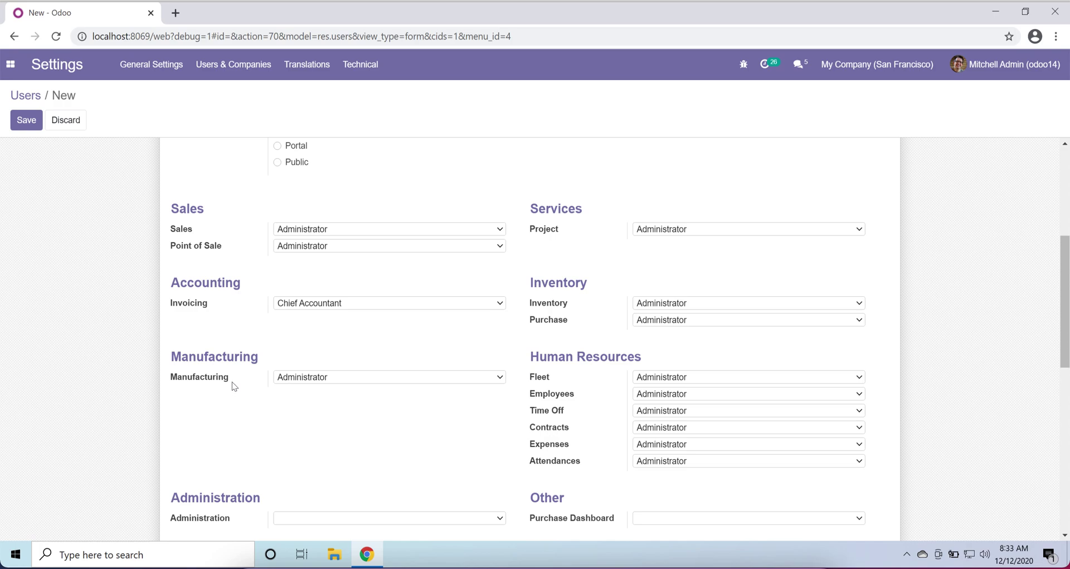
- Scroll through the new user's access rights, inspecting the Technical section
scroll(231, 387, "down", 3)
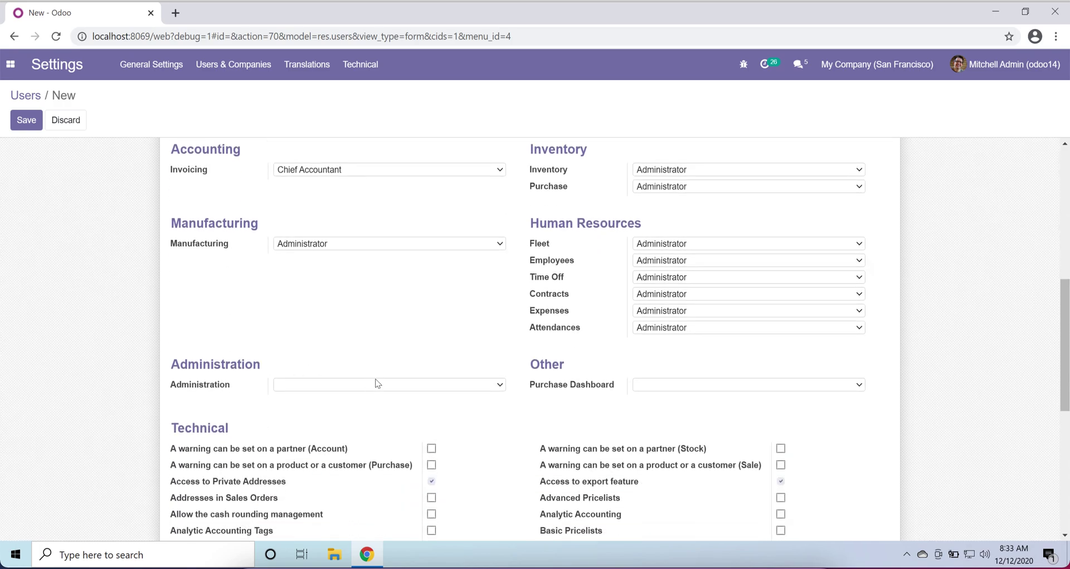
scroll(258, 416, "down", 1)
scroll(259, 416, "down", 3)
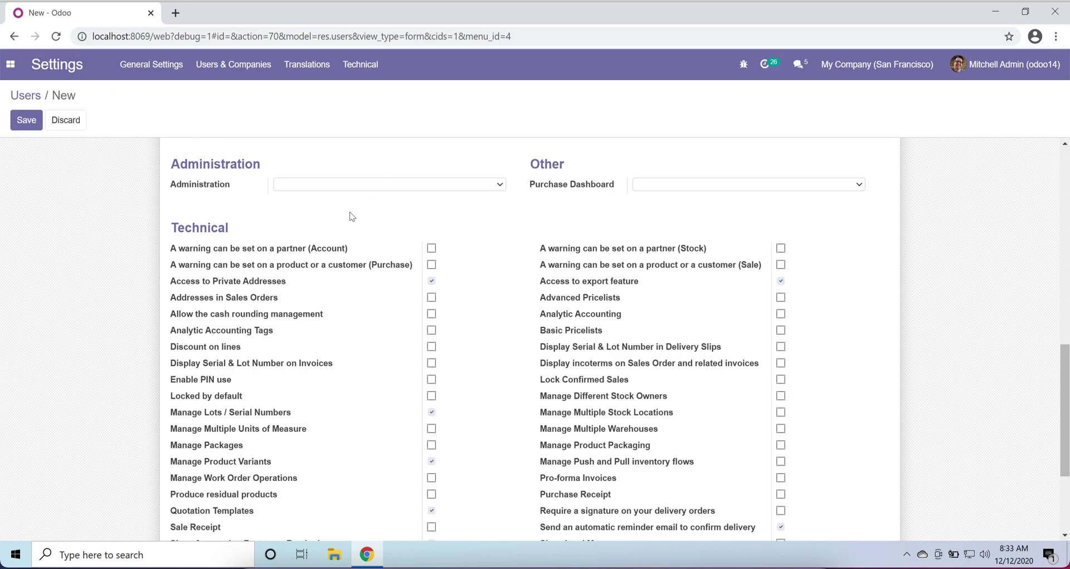
double_click(200, 229)
left_click(362, 67)
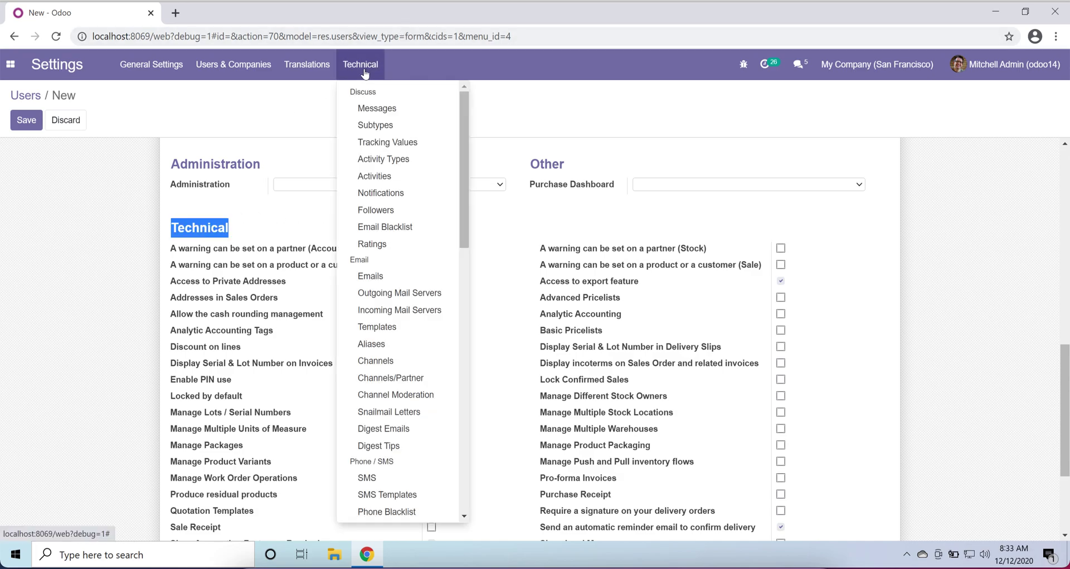
double_click(216, 229)
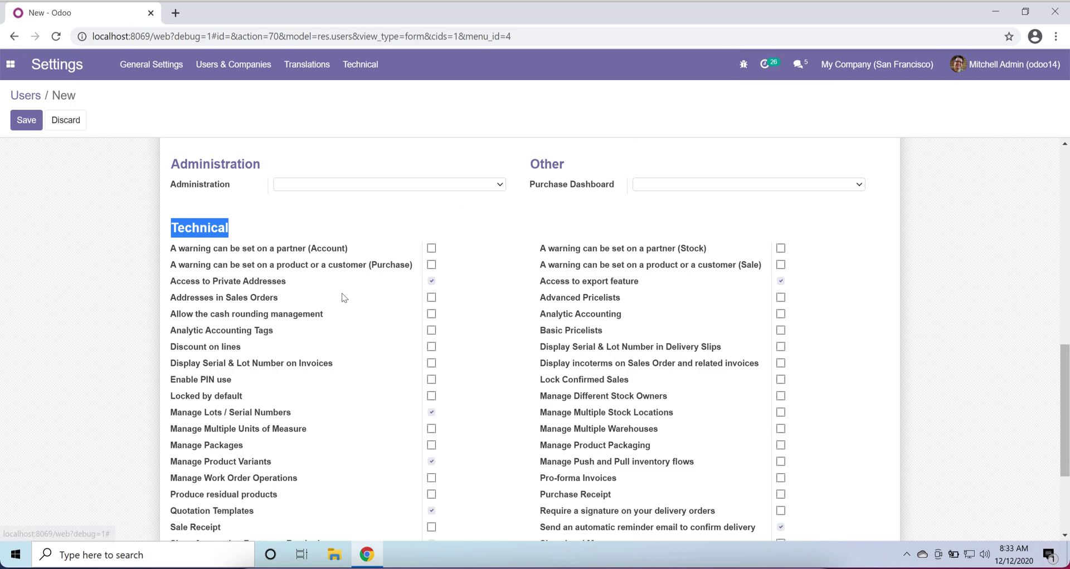
left_click(340, 308)
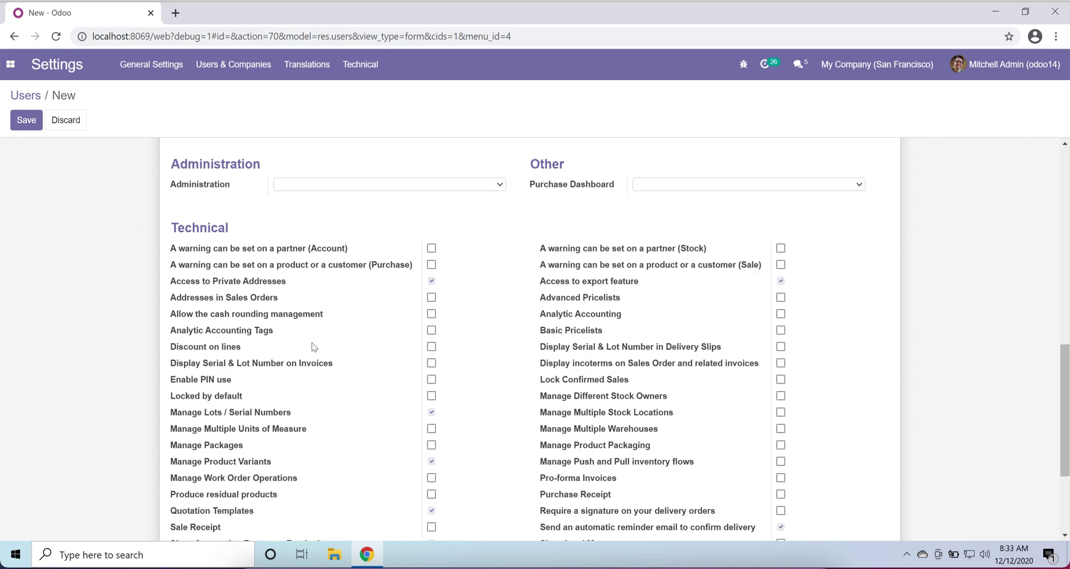
scroll(313, 347, "down", 3)
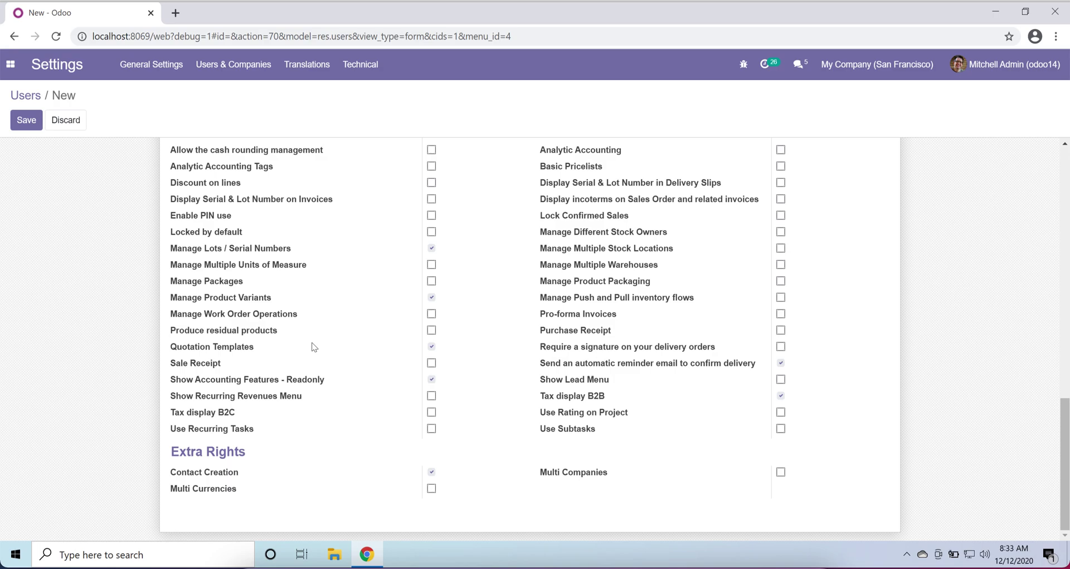
scroll(314, 348, "up", 5)
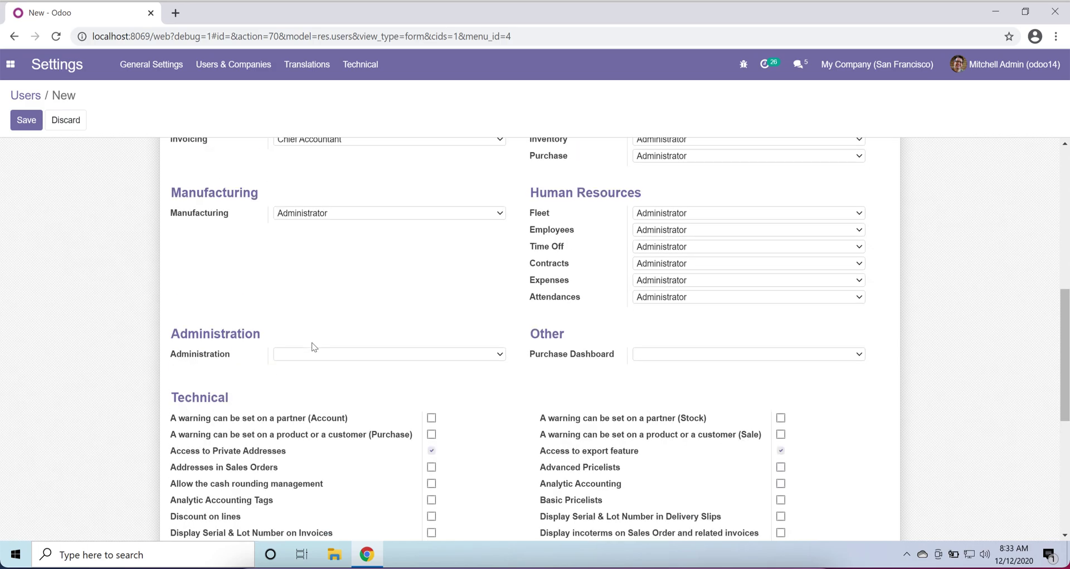
scroll(314, 348, "down", 1)
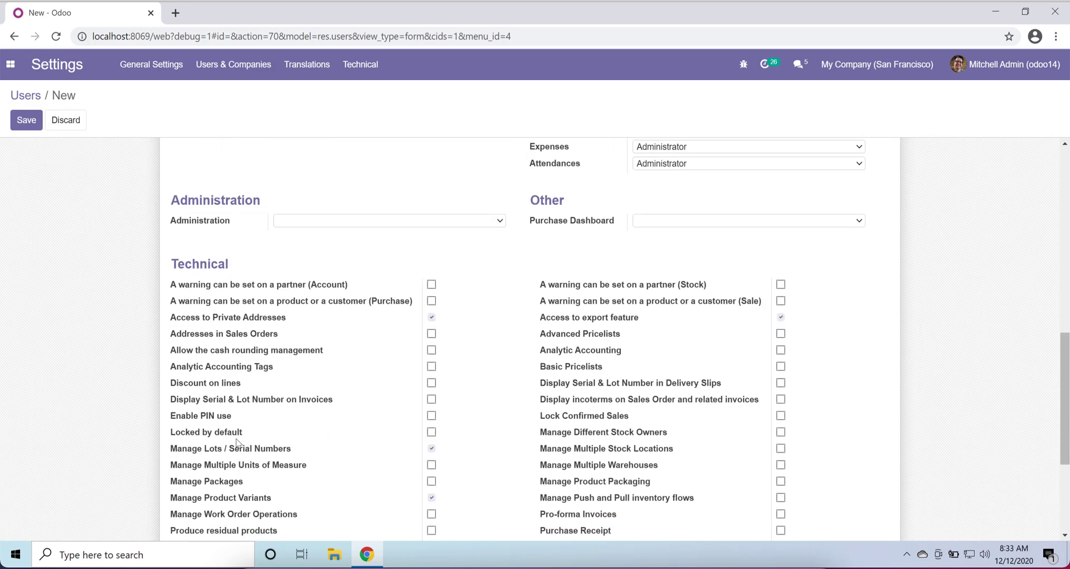
scroll(242, 454, "down", 1)
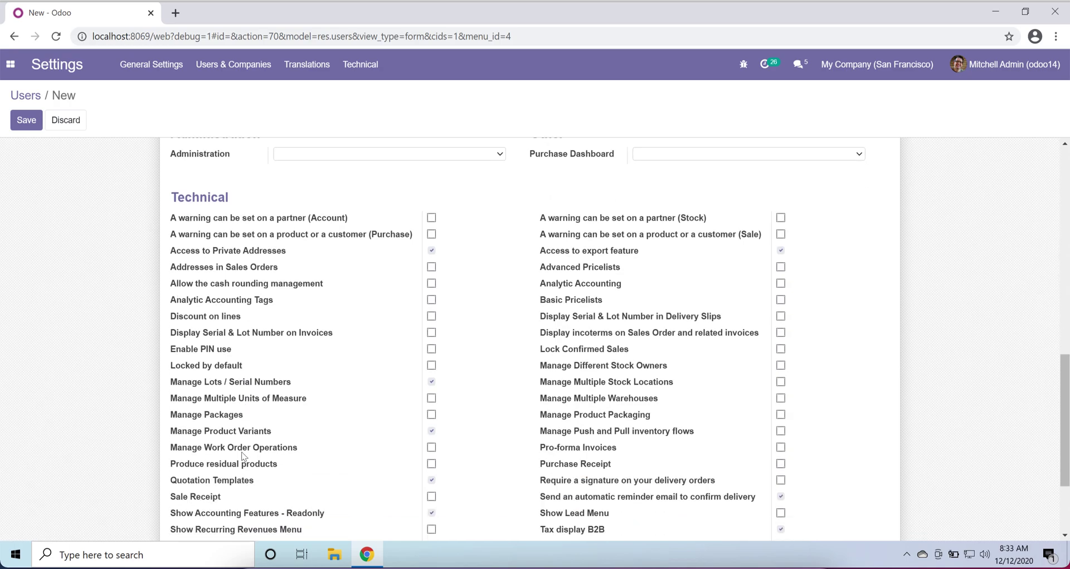
scroll(243, 456, "down", 1)
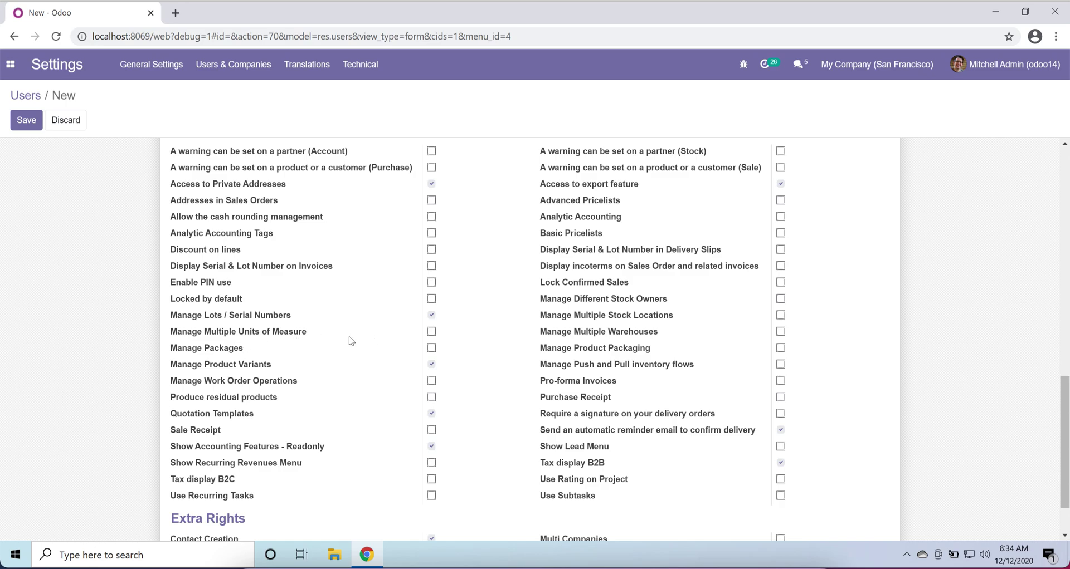
- Grant Manage Multiple Units of Measure and Show Accounting Features - Readonly
left_click(433, 334)
scroll(377, 383, "down", 2)
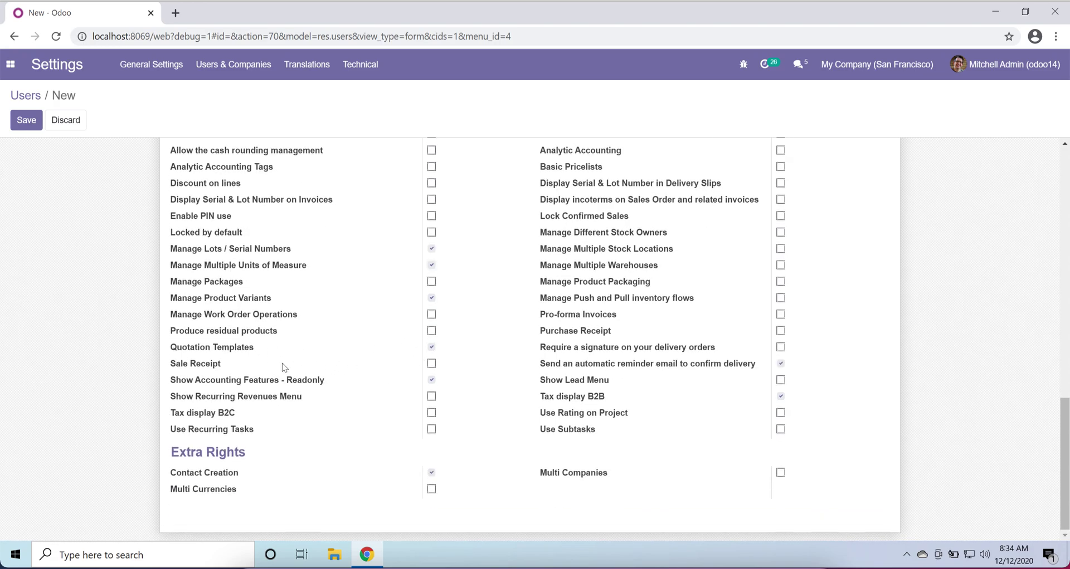
left_click(432, 380)
scroll(735, 160, "up", 1)
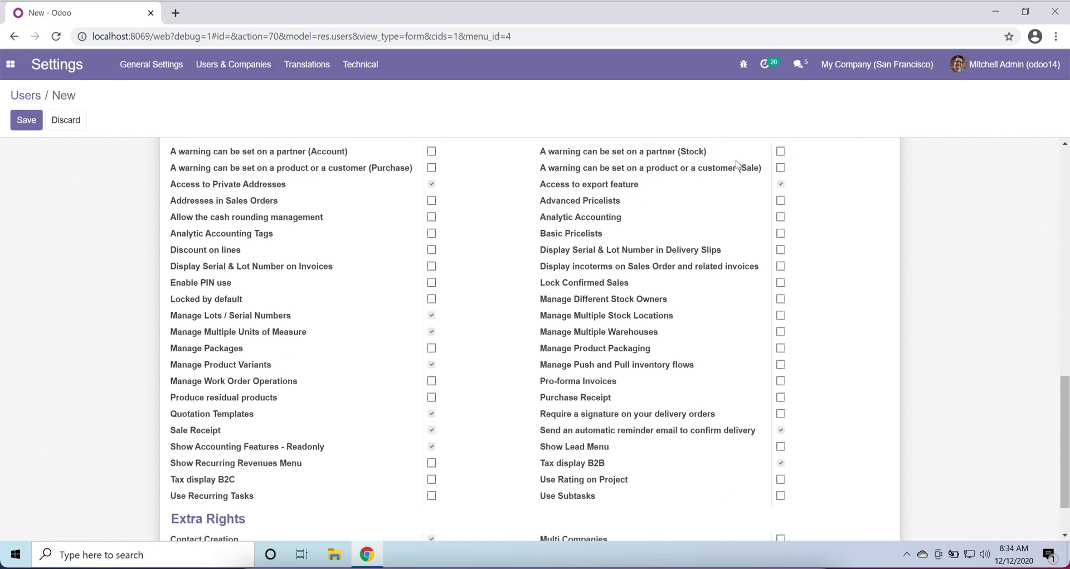
scroll(709, 352, "up", 1)
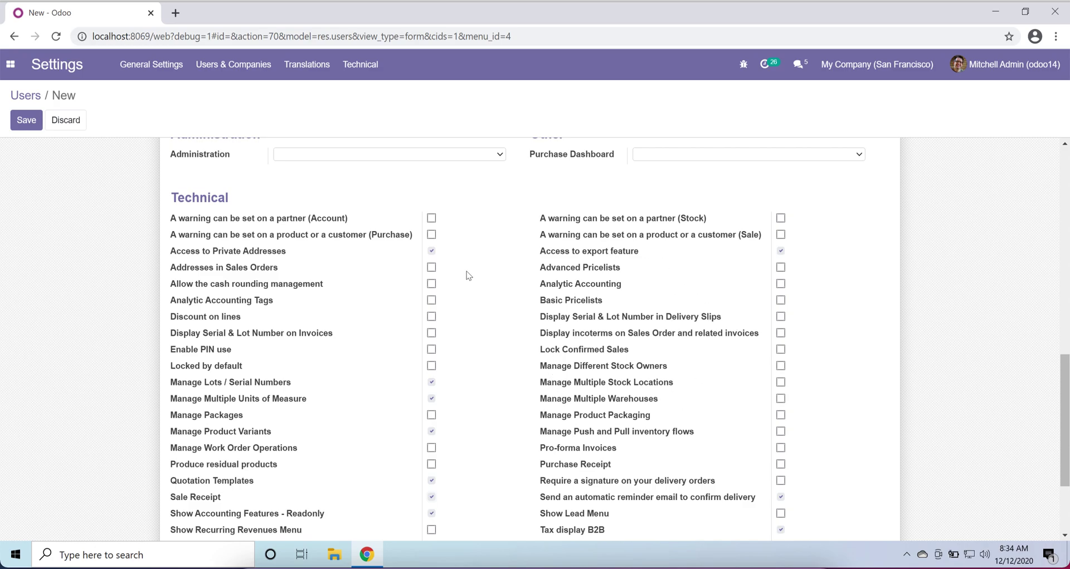
scroll(461, 269, "up", 4)
scroll(461, 264, "up", 5)
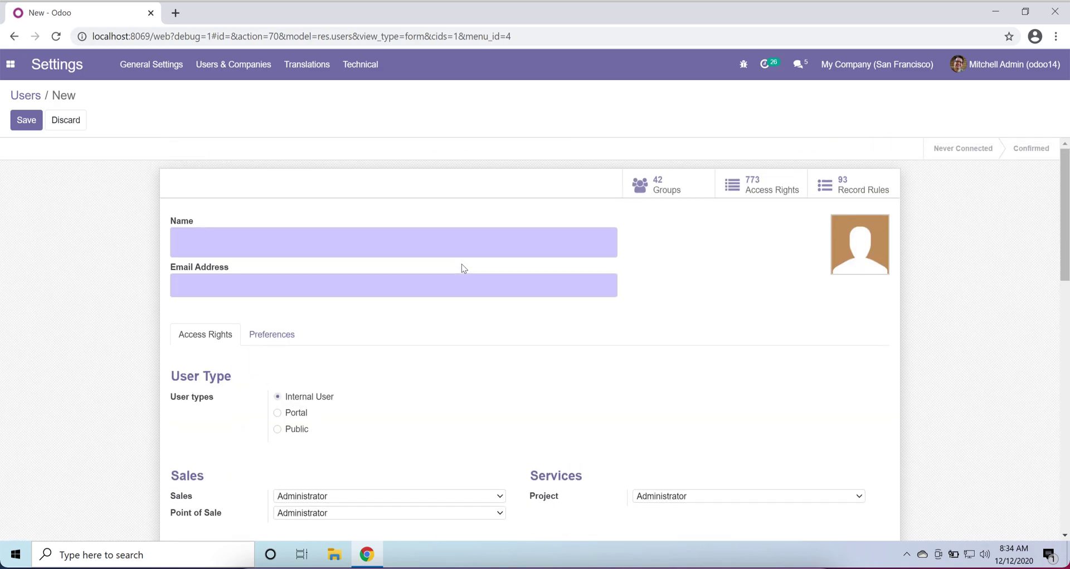
- Name the new user 'Testing user' and fill in the user's e-mail address
left_click(353, 233)
left_click(989, 67)
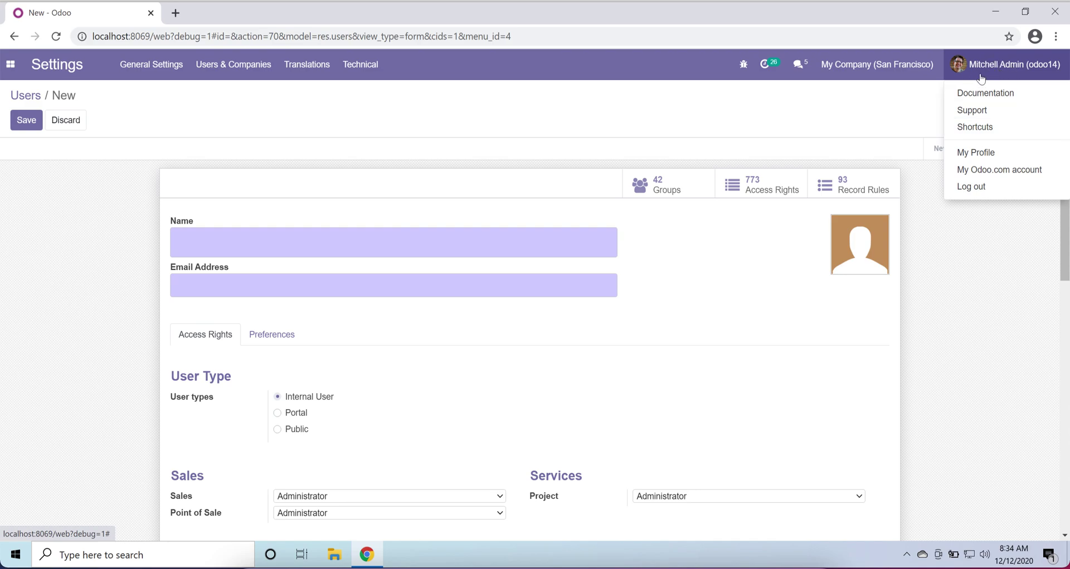
left_click(666, 270)
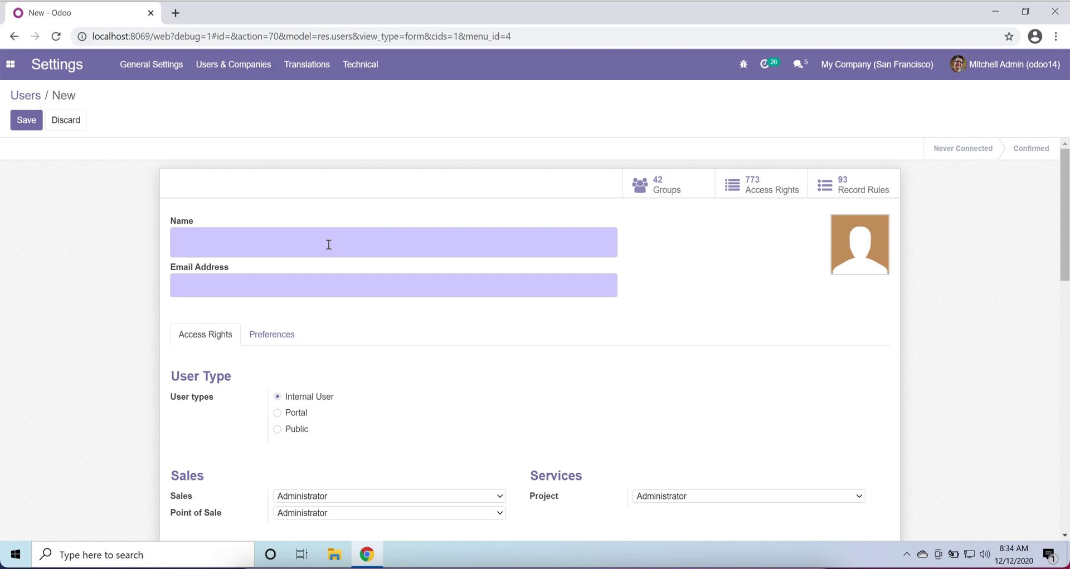
type("Testing user")
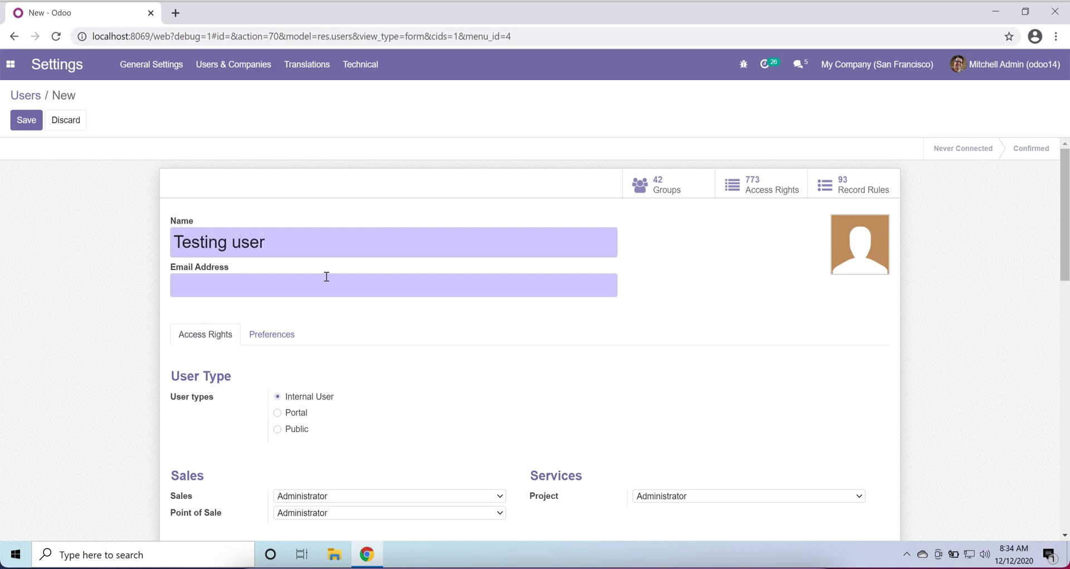
left_click(327, 287)
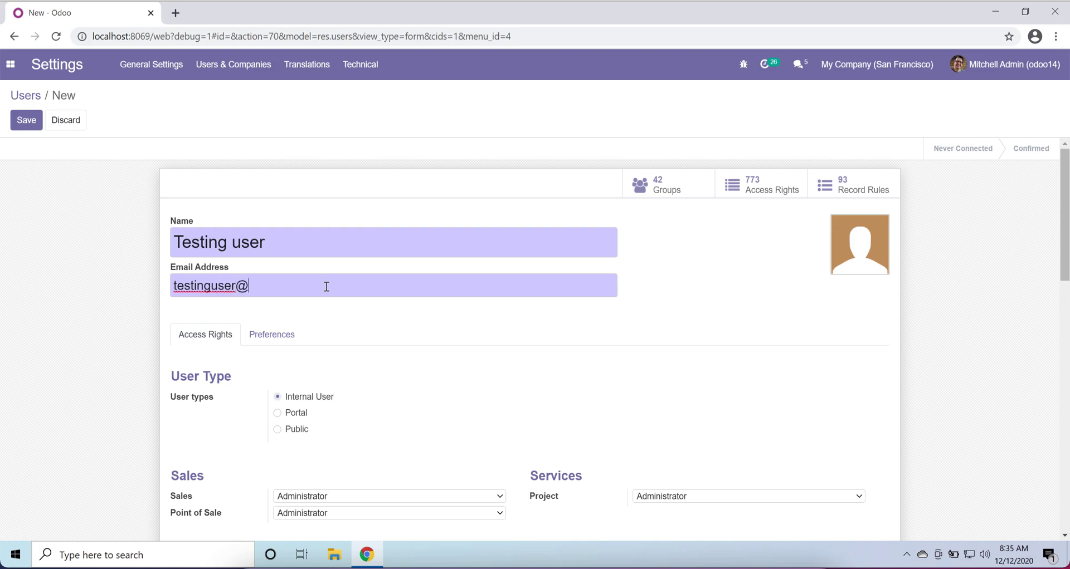
left_click(448, 400)
scroll(449, 400, "down", 5)
scroll(449, 401, "down", 4)
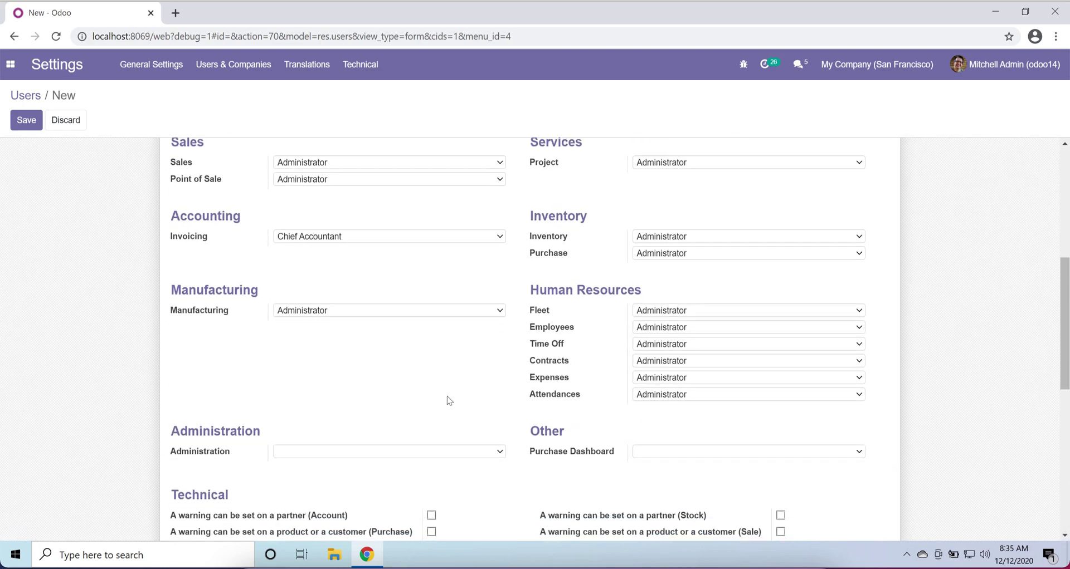
scroll(448, 399, "down", 5)
- Choose Manager as the new user's Purchase Dashboard access level
scroll(448, 398, "up", 8)
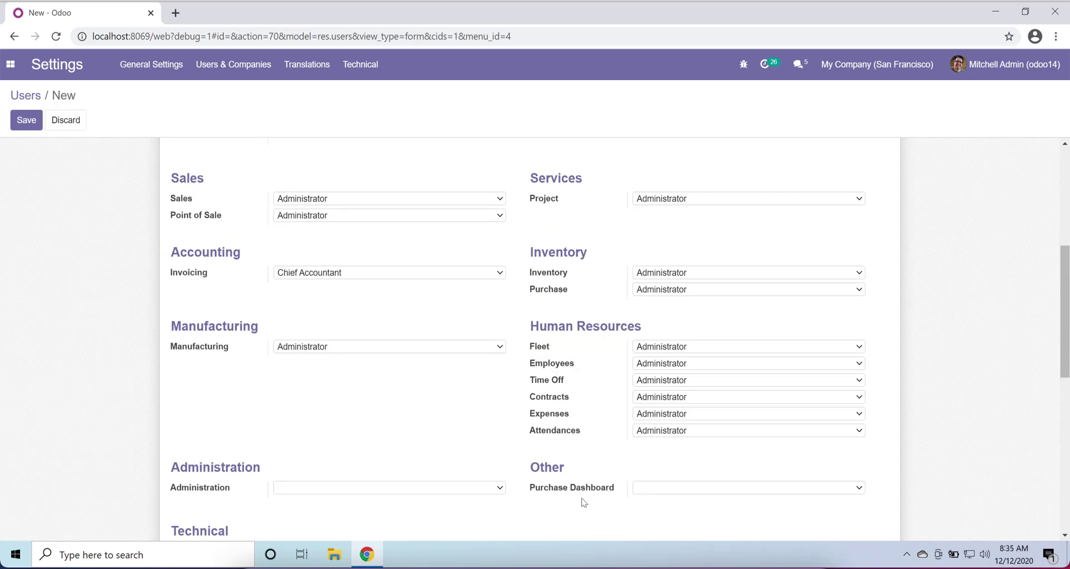
left_click(658, 491)
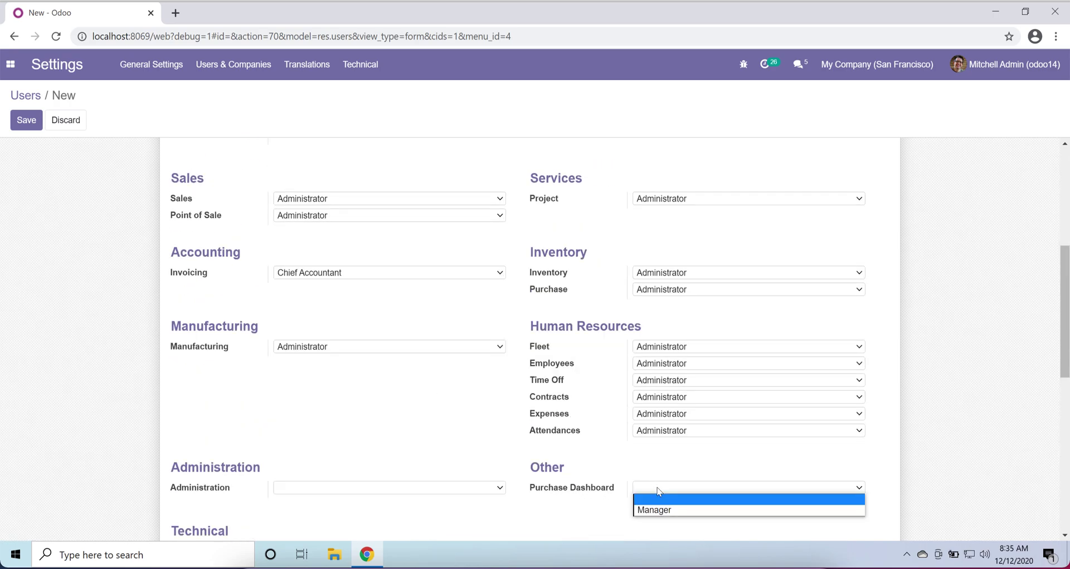
left_click(699, 518)
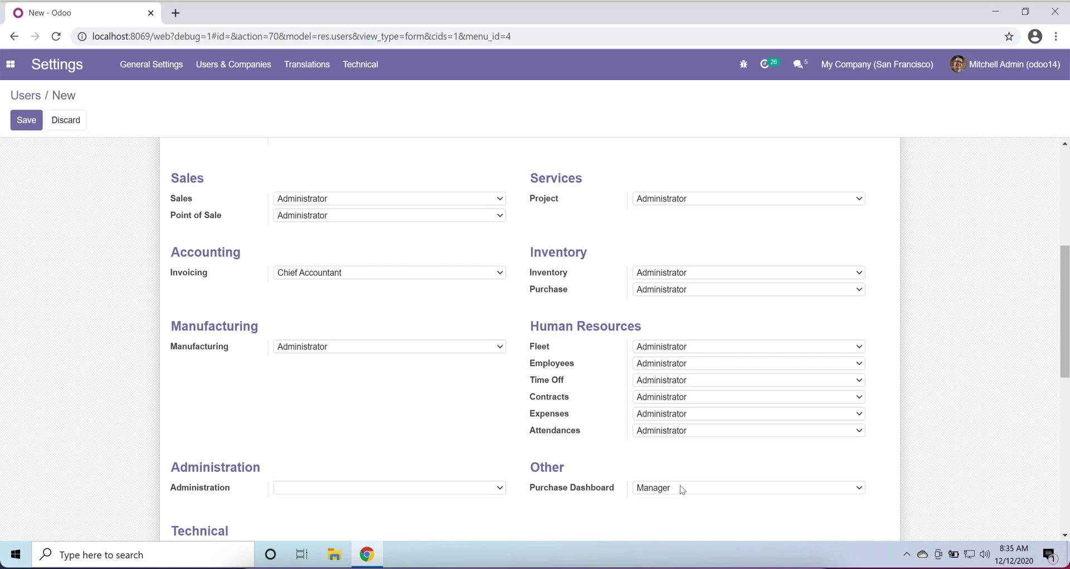
scroll(605, 349, "up", 1)
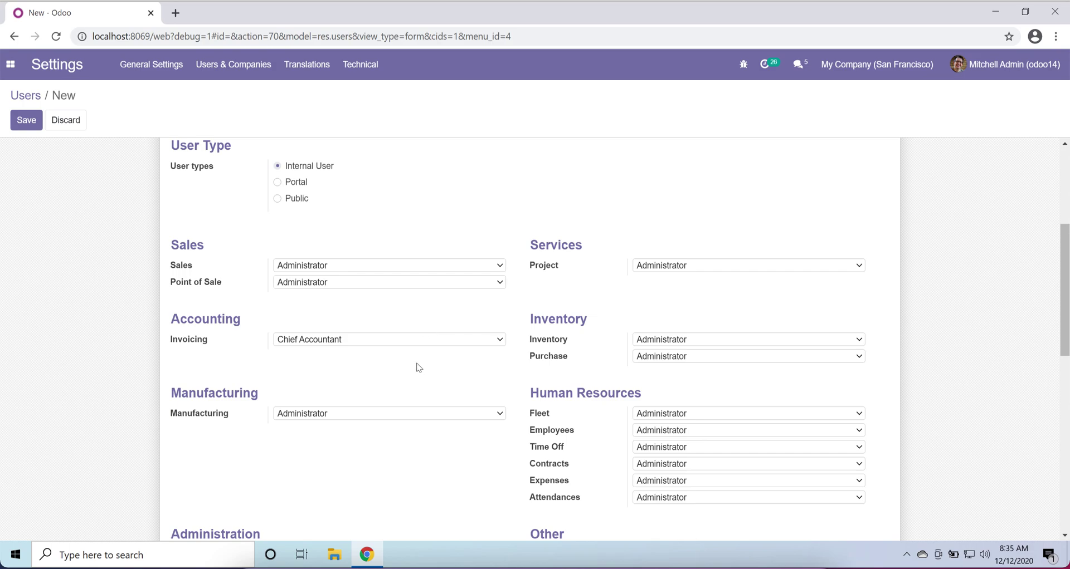
scroll(434, 396, "up", 4)
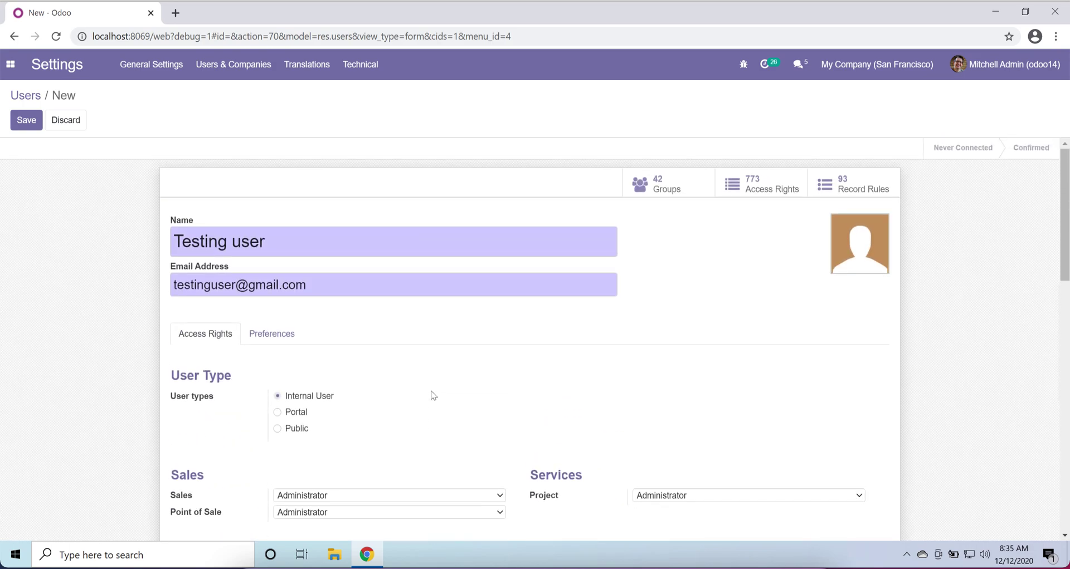
scroll(434, 395, "down", 4)
scroll(434, 396, "down", 3)
scroll(432, 393, "up", 1)
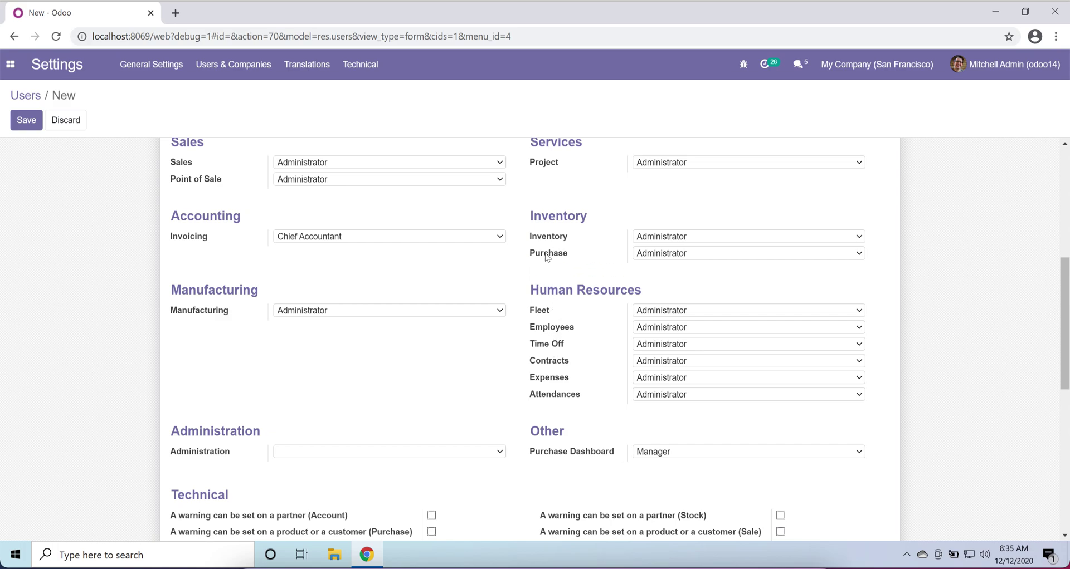
mouse_move(547, 259)
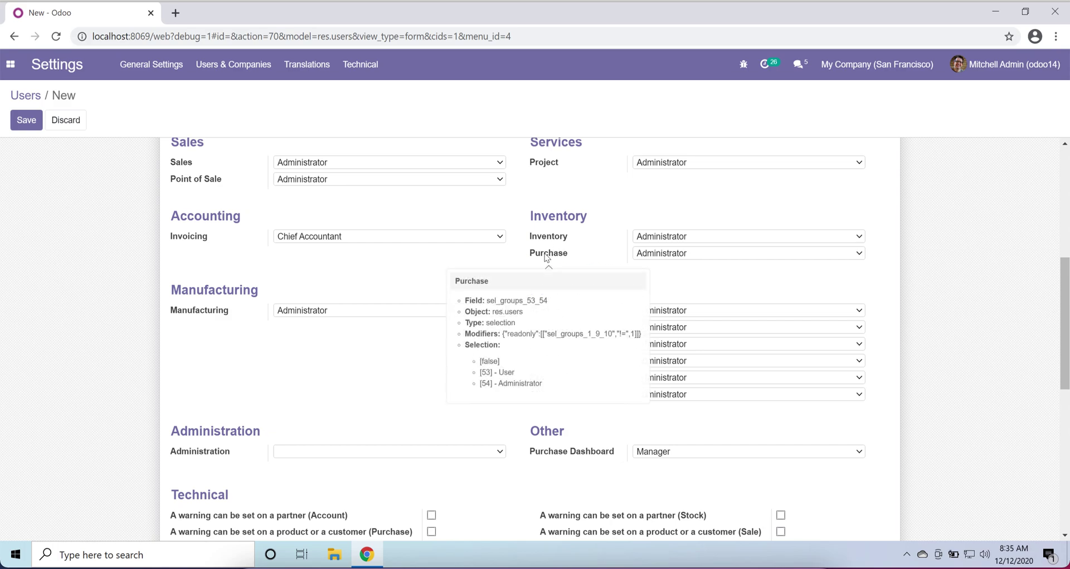
left_click(488, 237)
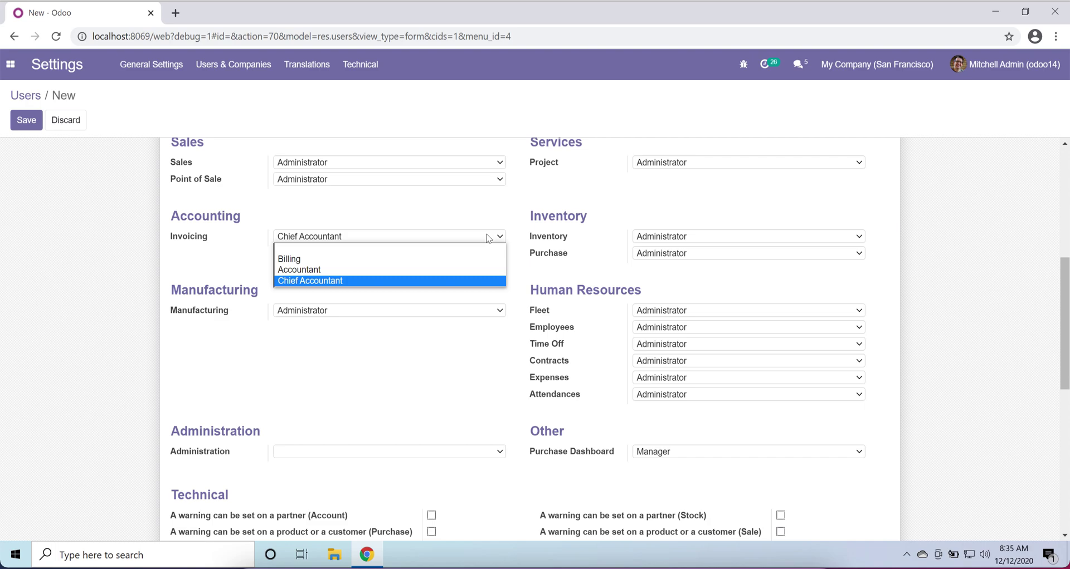
left_click(488, 238)
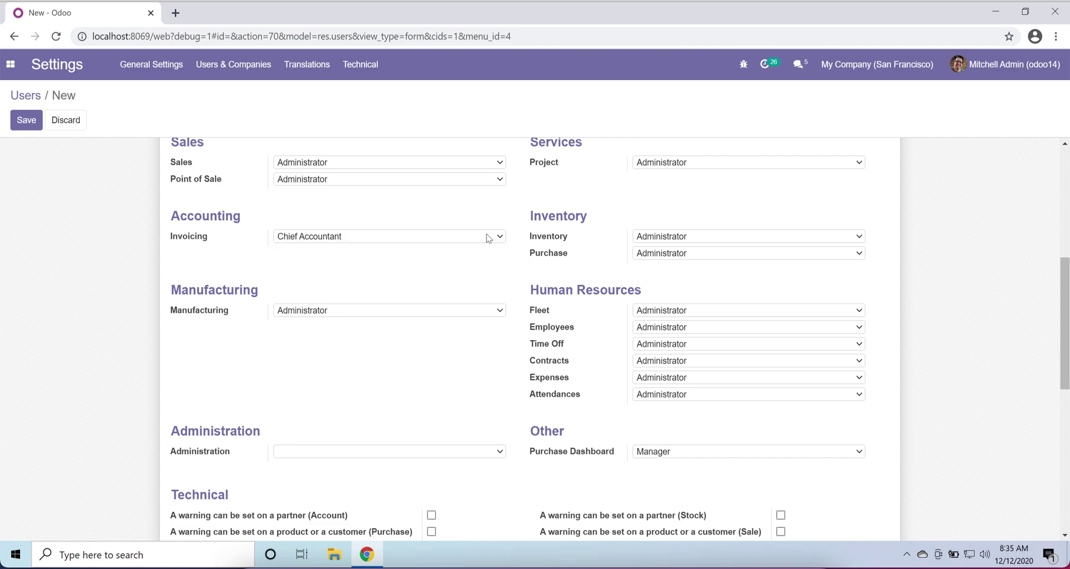
left_click(488, 237)
left_click(488, 237)
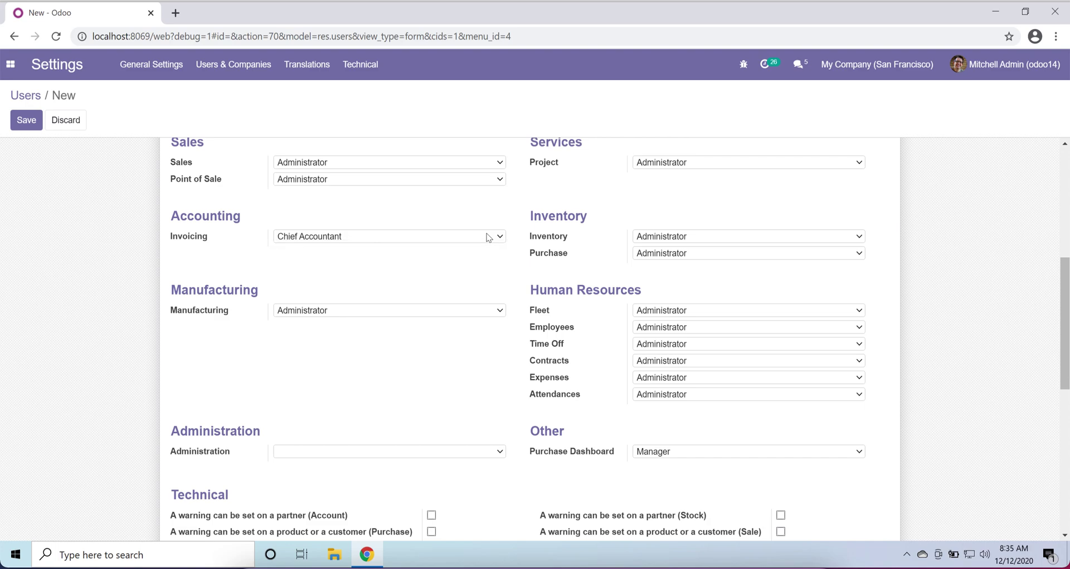
left_click(492, 168)
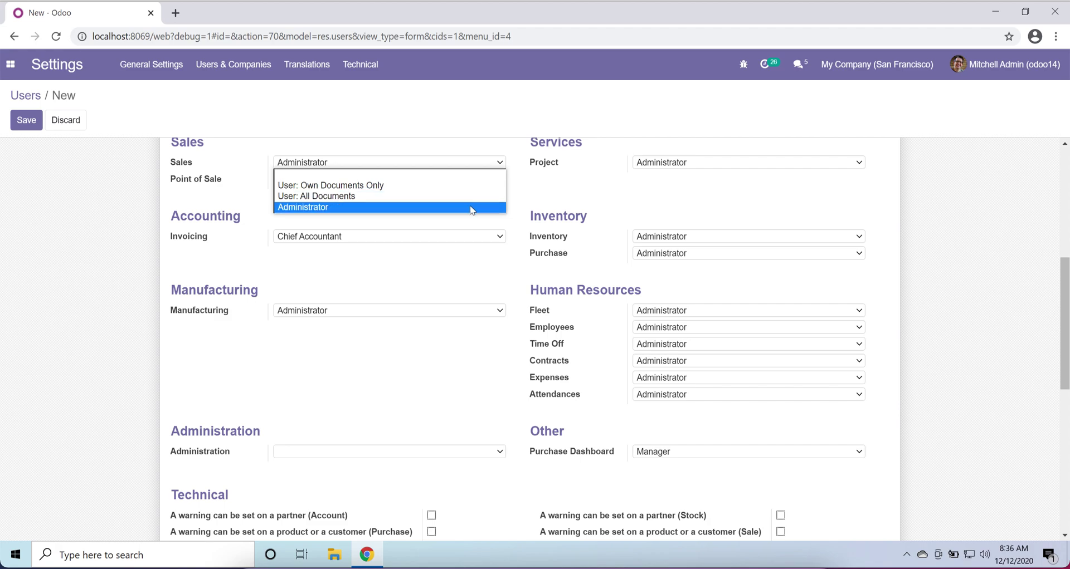
left_click(472, 208)
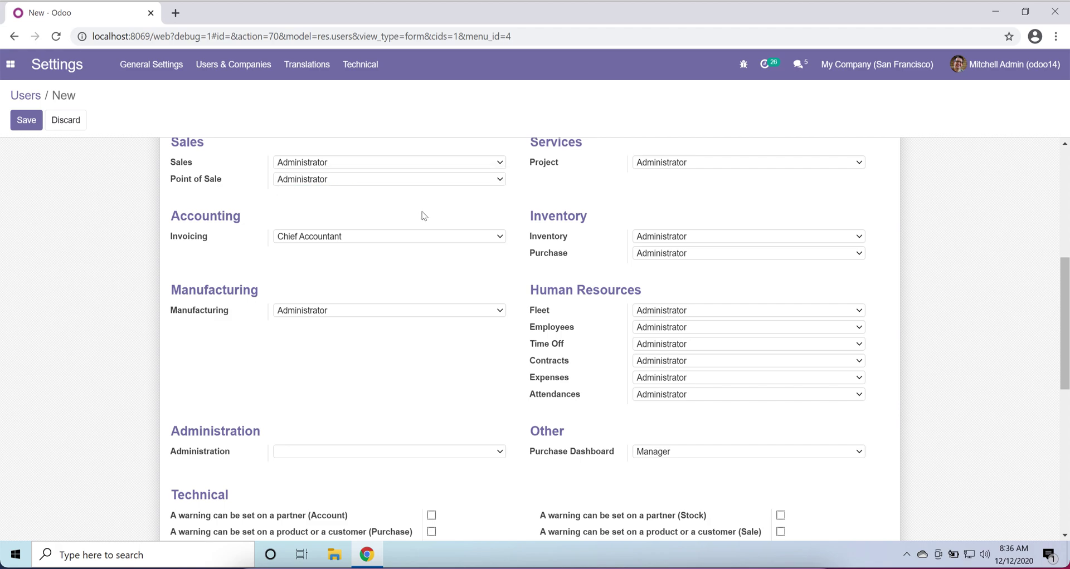
left_click(421, 180)
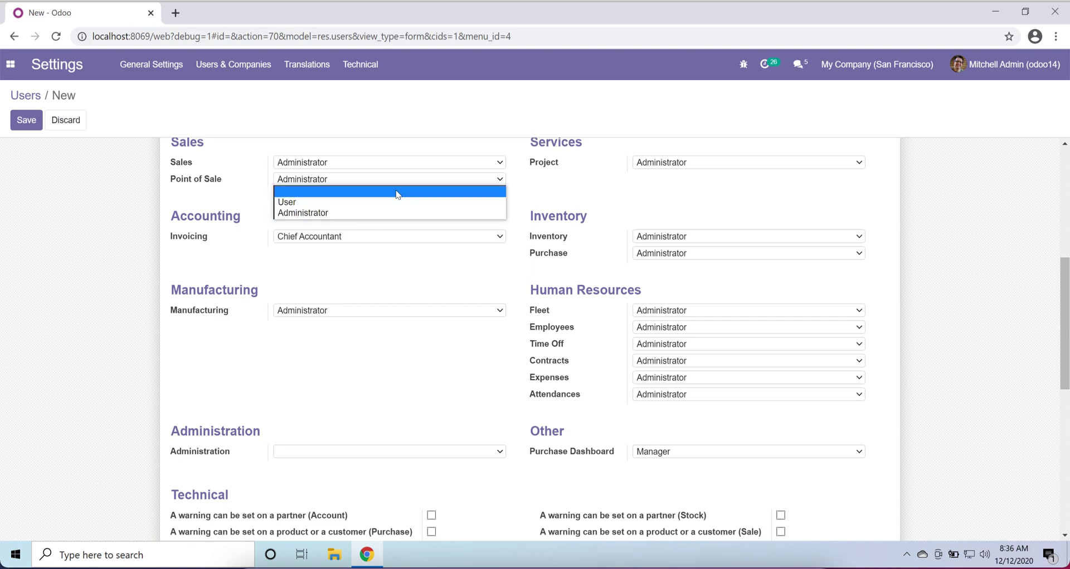
left_click(292, 193)
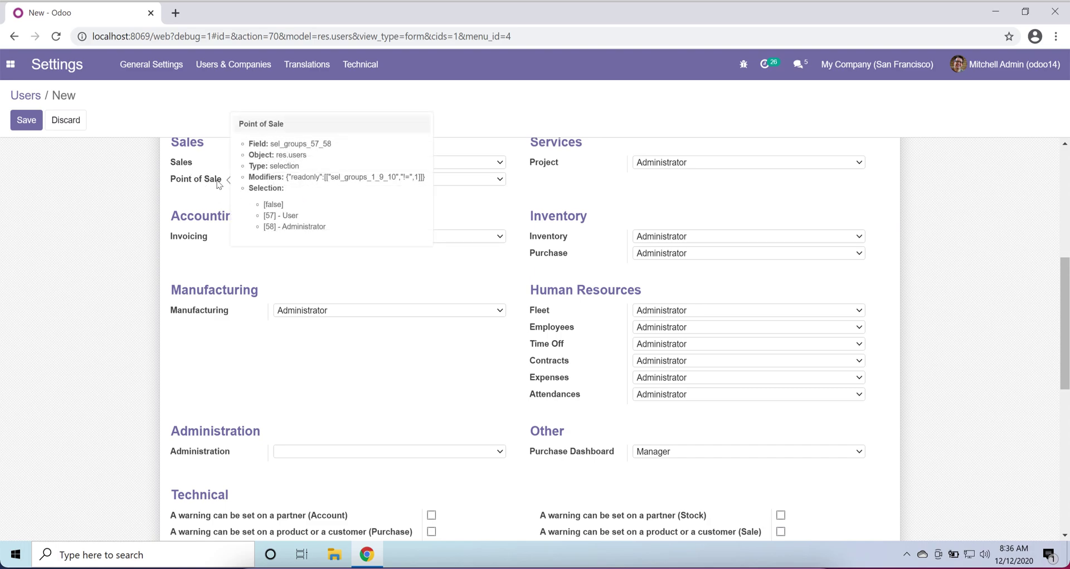
left_click(501, 184)
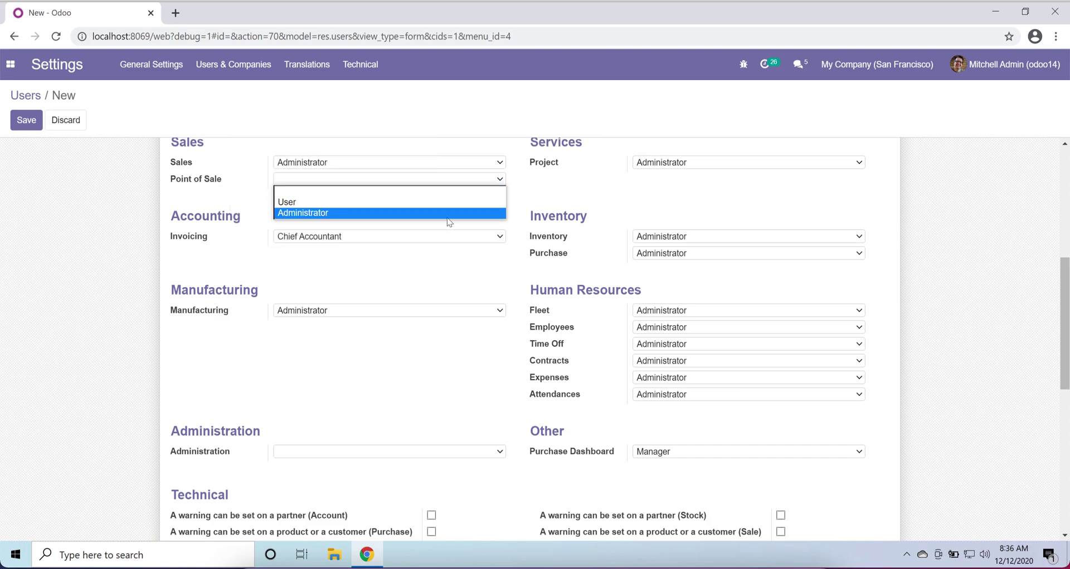
left_click(448, 214)
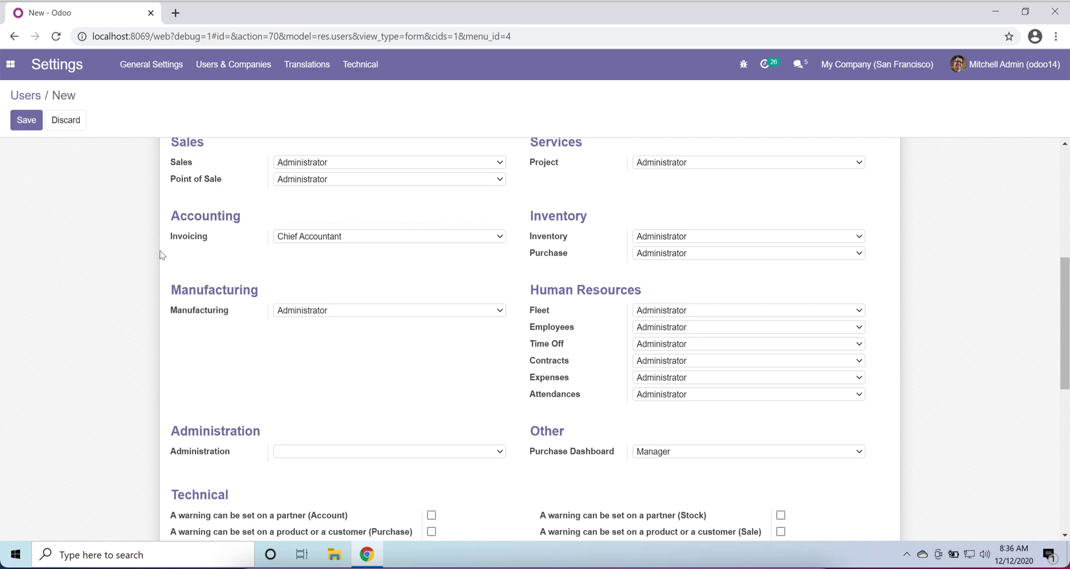
left_click(372, 237)
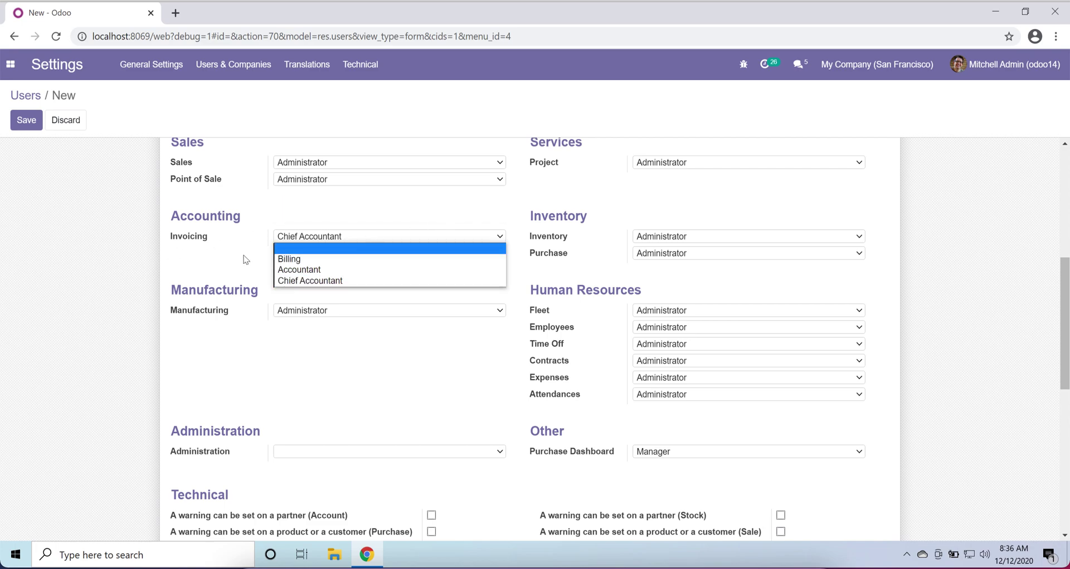
left_click(314, 281)
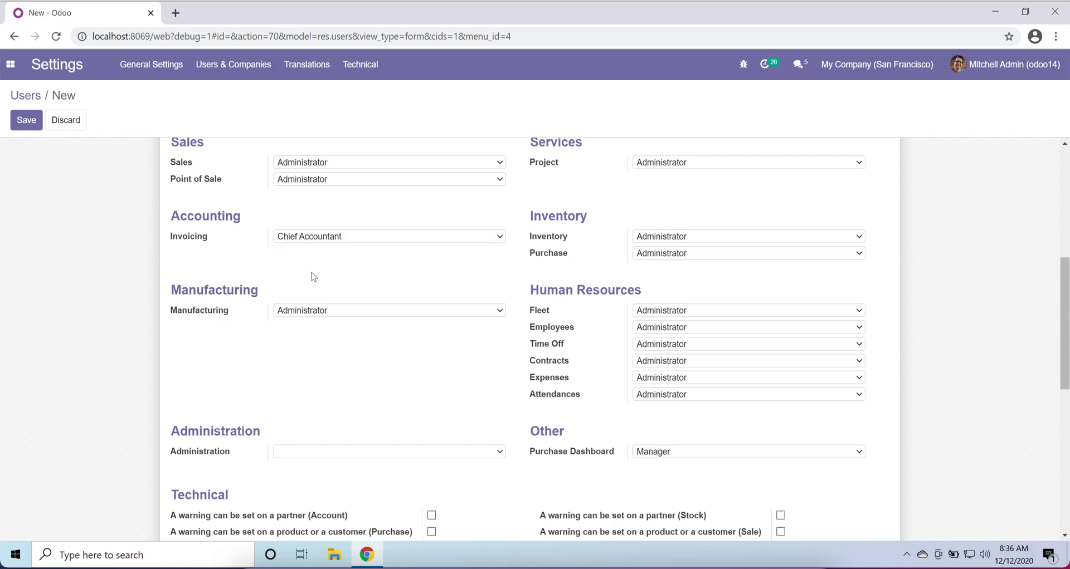
scroll(314, 276, "up", 6)
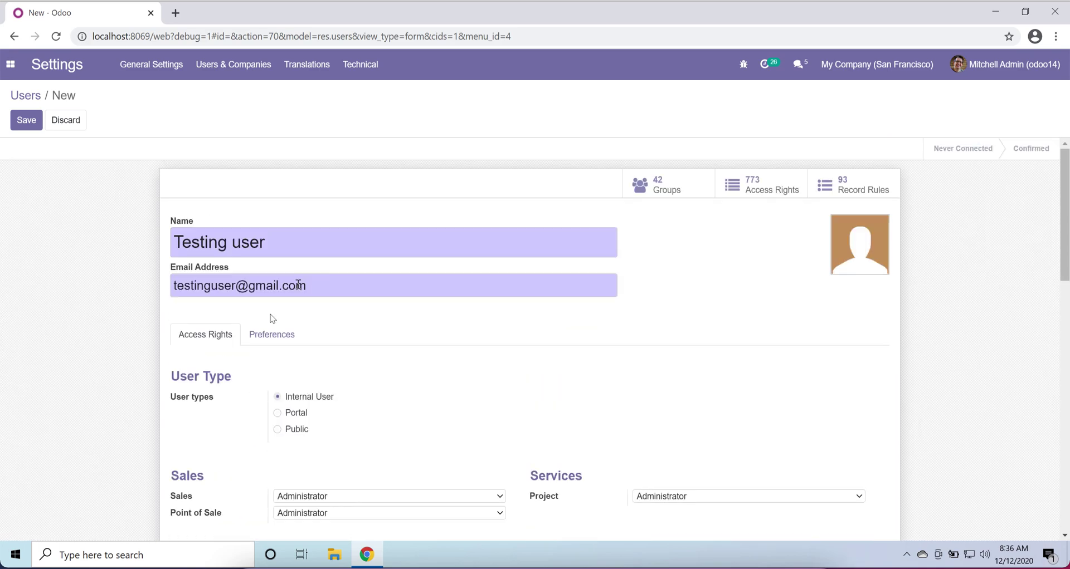
- Review preferences: English (US), Asia/Dubai timezone, e-mail notifications, then glance at messages
left_click(255, 337)
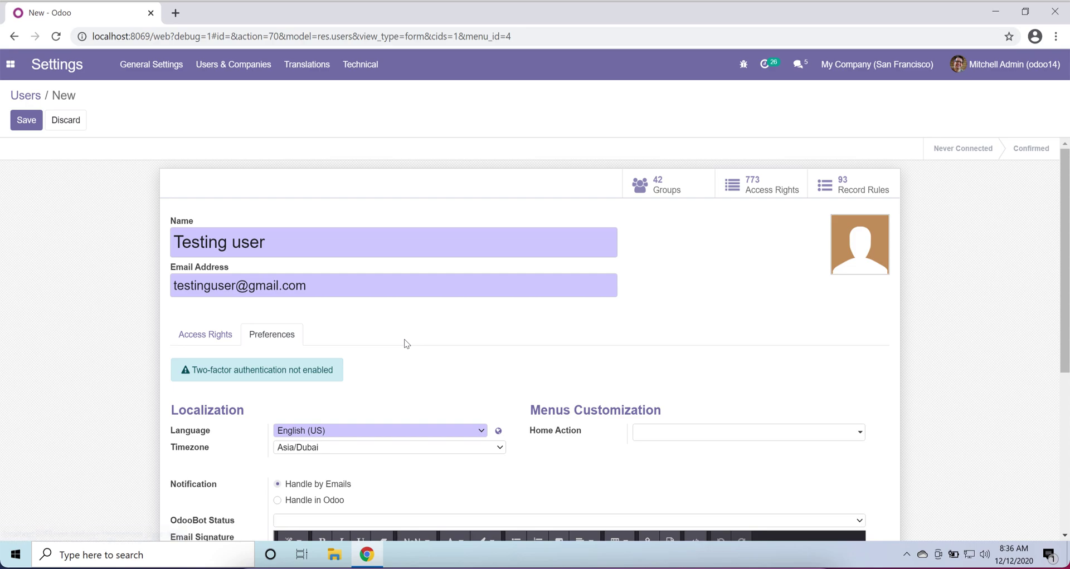
scroll(405, 343, "down", 1)
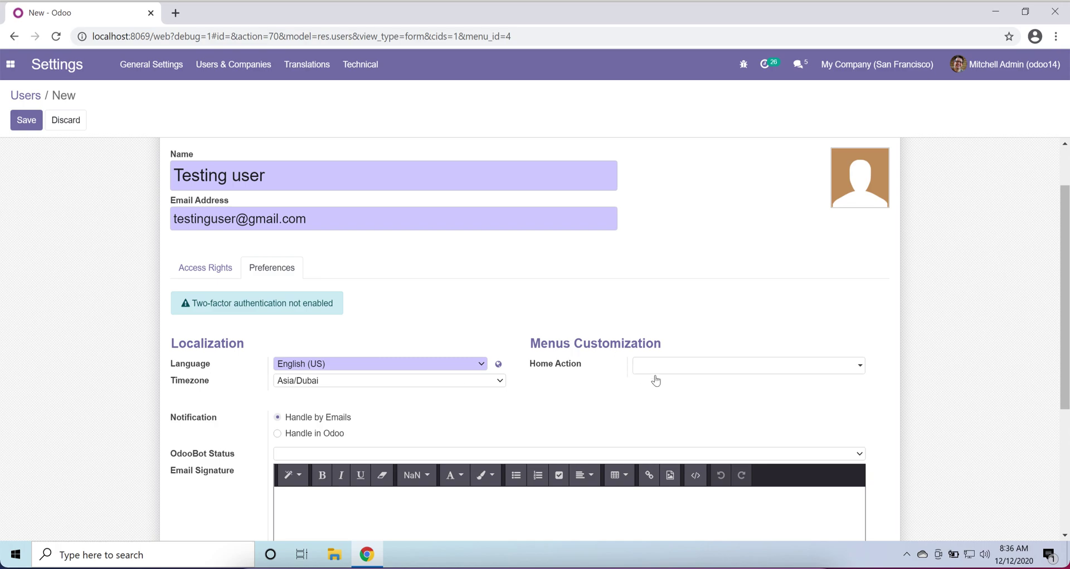
scroll(376, 418, "down", 2)
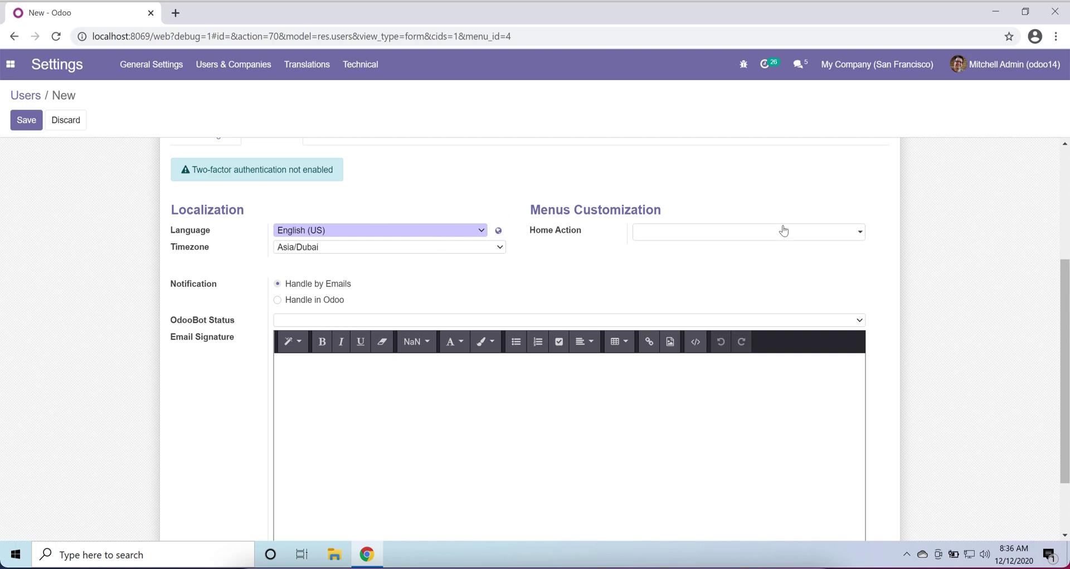
scroll(446, 176, "up", 4)
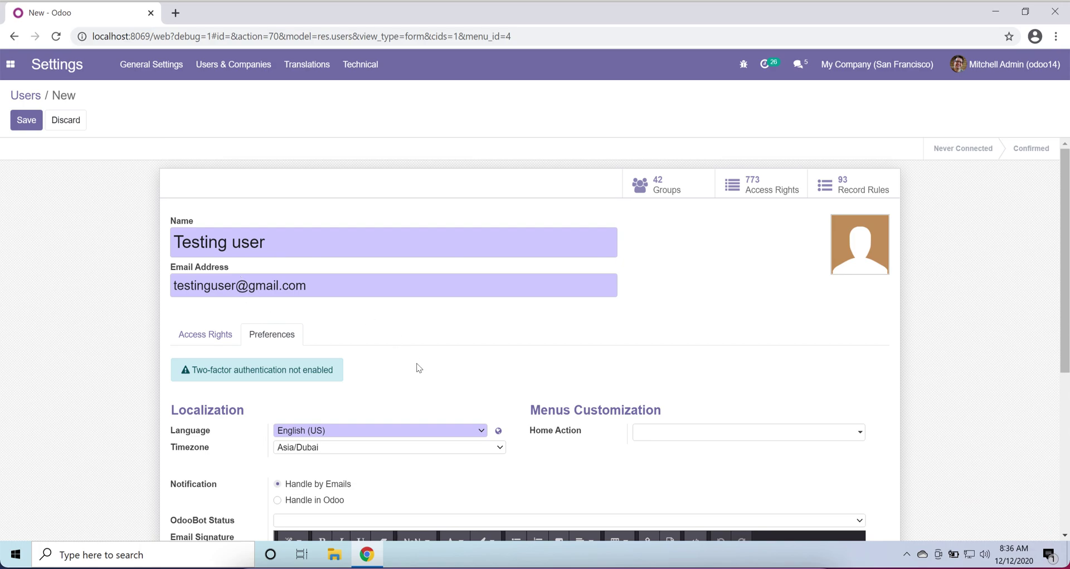
scroll(418, 368, "down", 3)
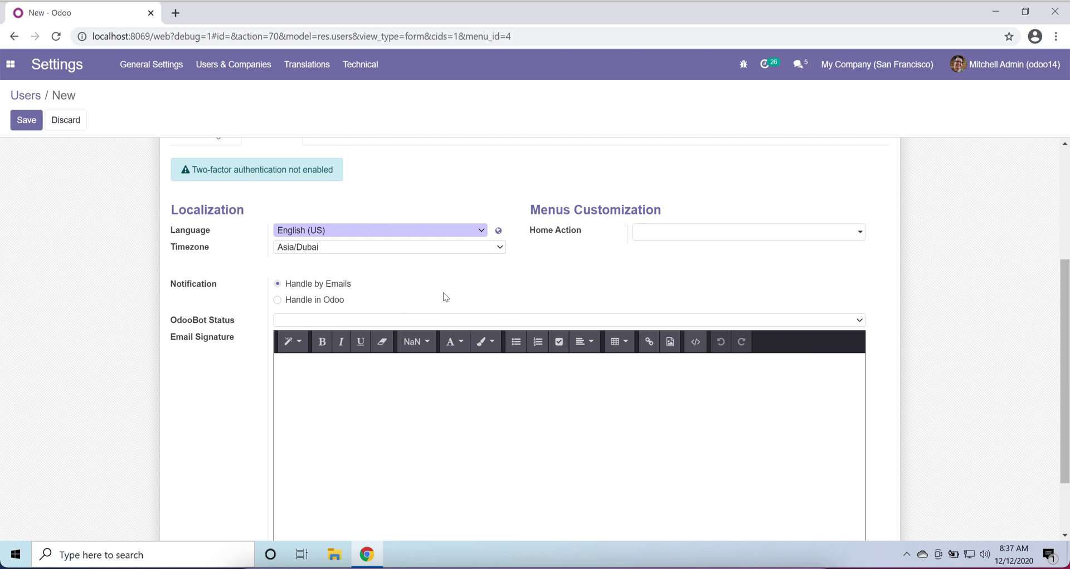
left_click(801, 66)
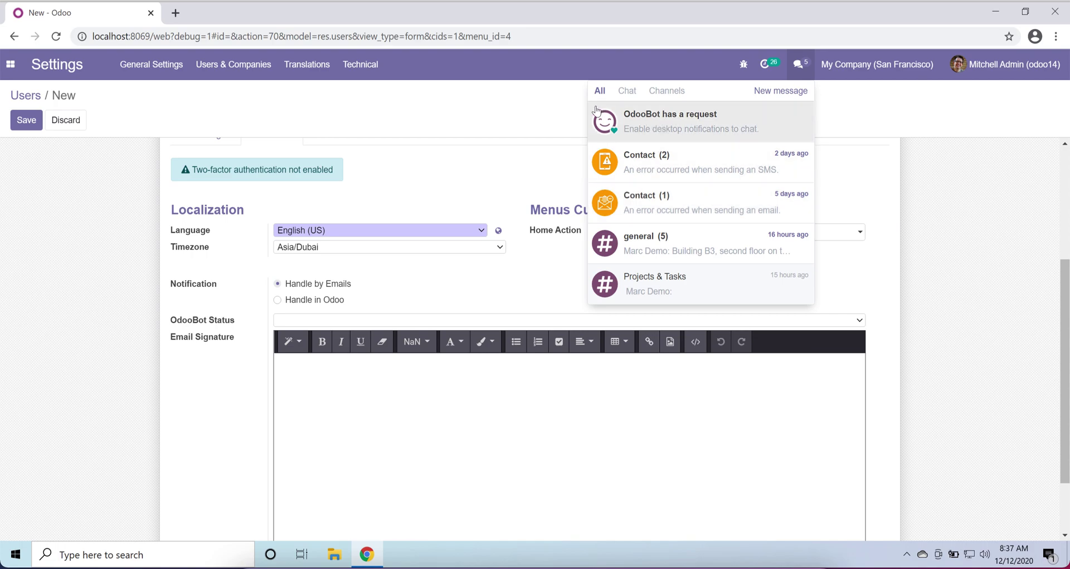
left_click(501, 180)
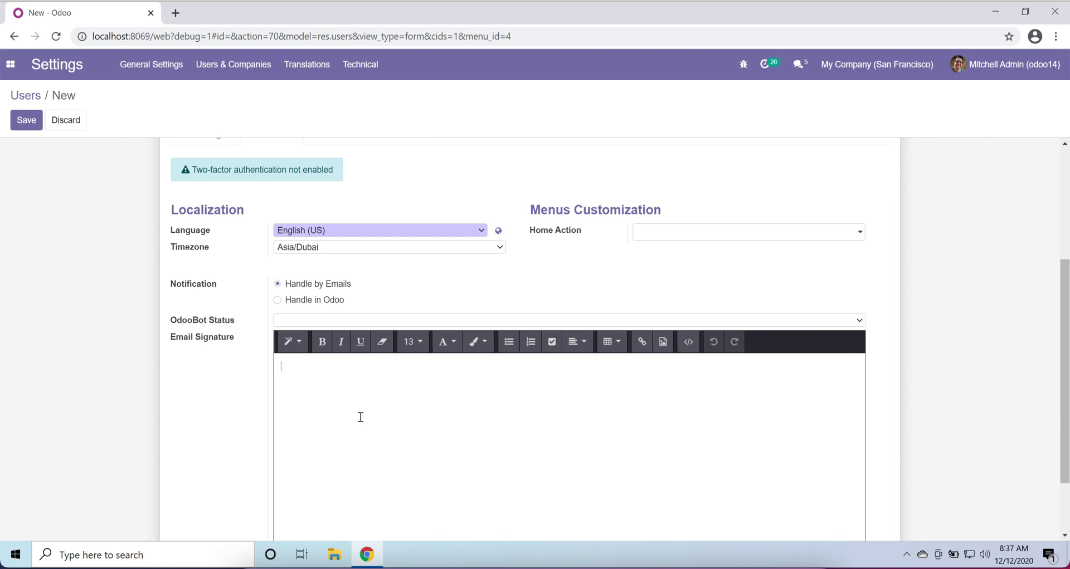
- Open the Home Action dropdown to list the available actions
left_click(698, 238)
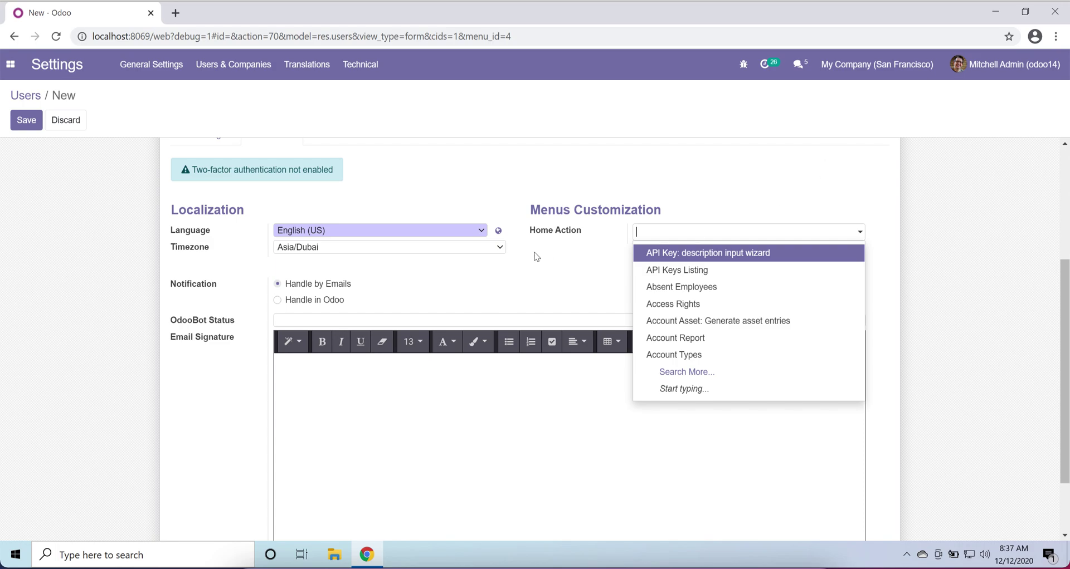
scroll(535, 256, "up", 4)
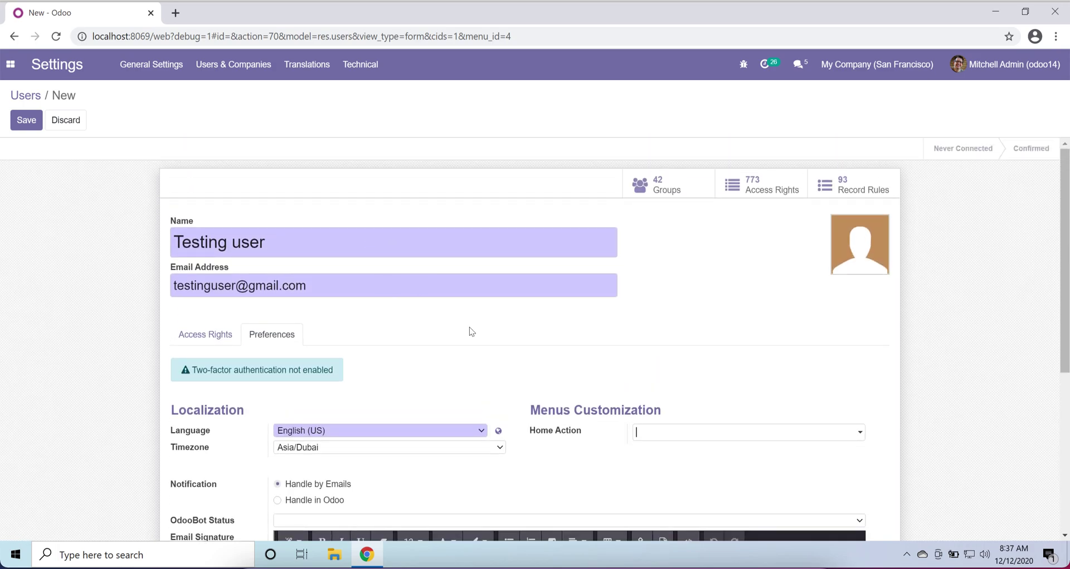
scroll(469, 327, "down", 4)
left_click(718, 237)
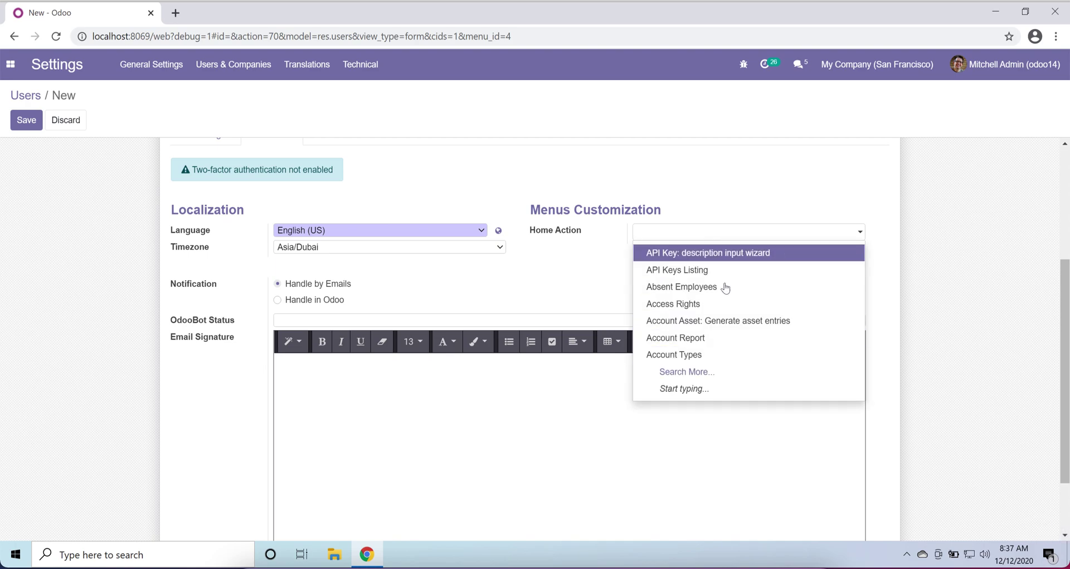
- Search the full action list and choose Bills as the Home Action
left_click(705, 373)
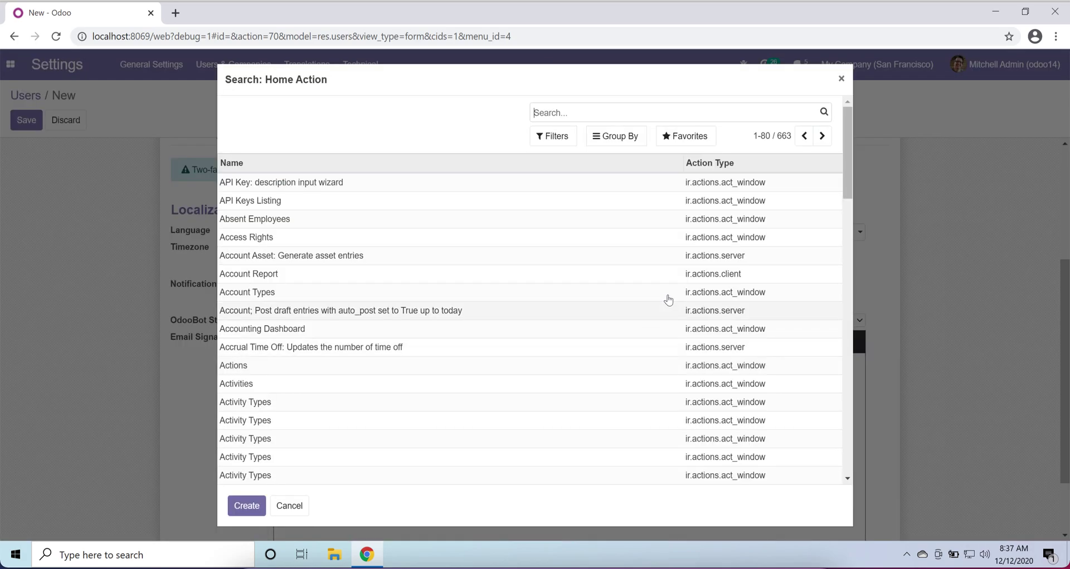
scroll(385, 267, "down", 20)
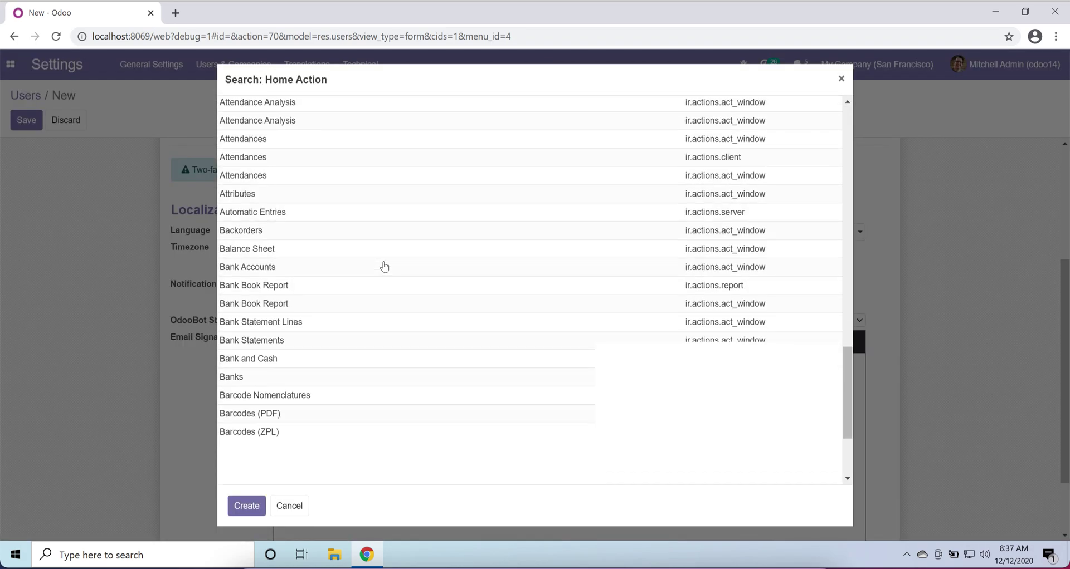
scroll(384, 266, "up", 20)
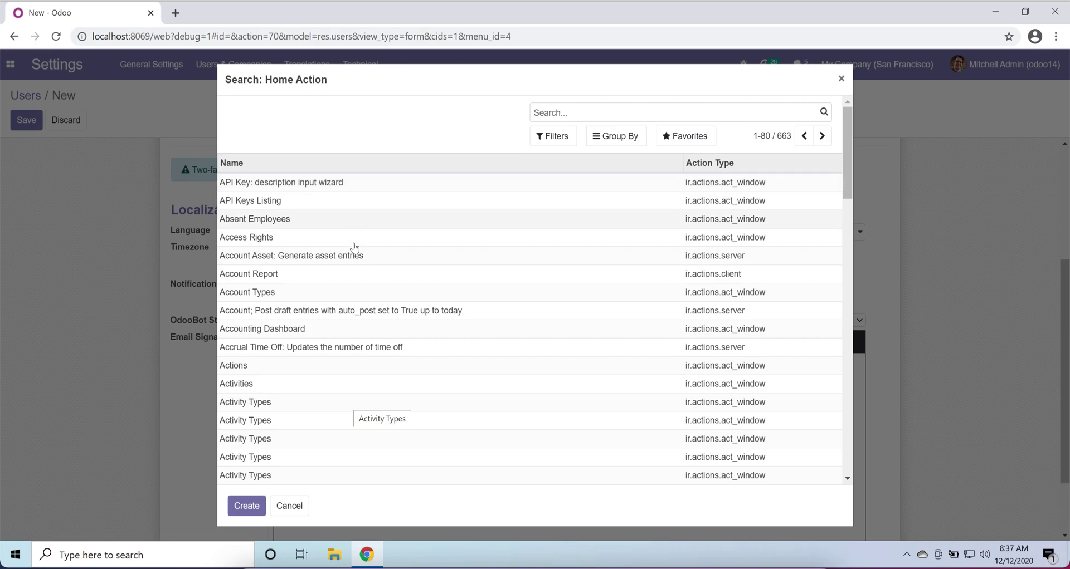
scroll(353, 246, "down", 3)
scroll(355, 248, "down", 3)
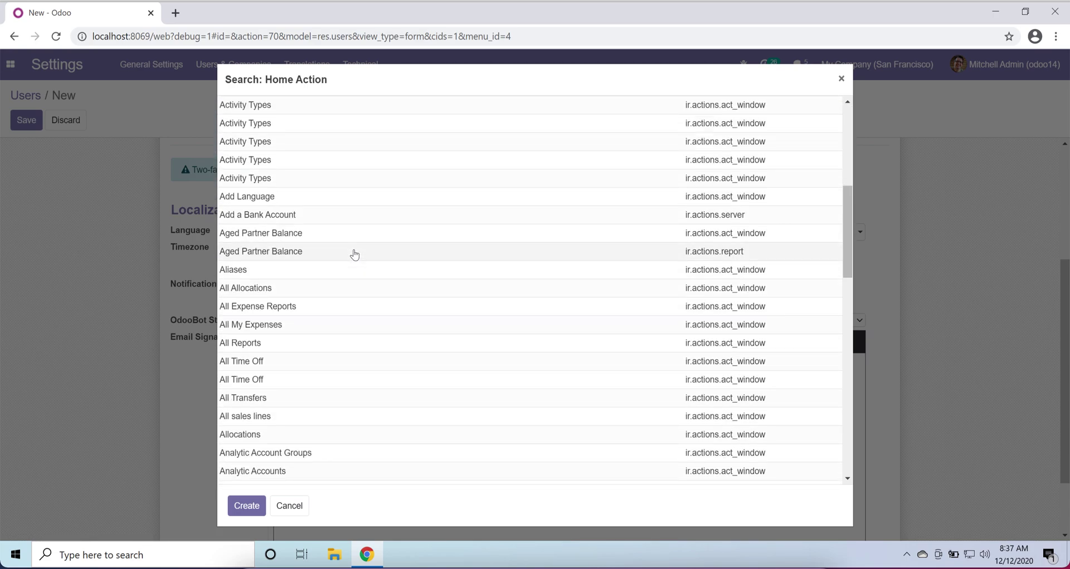
scroll(353, 351, "down", 4)
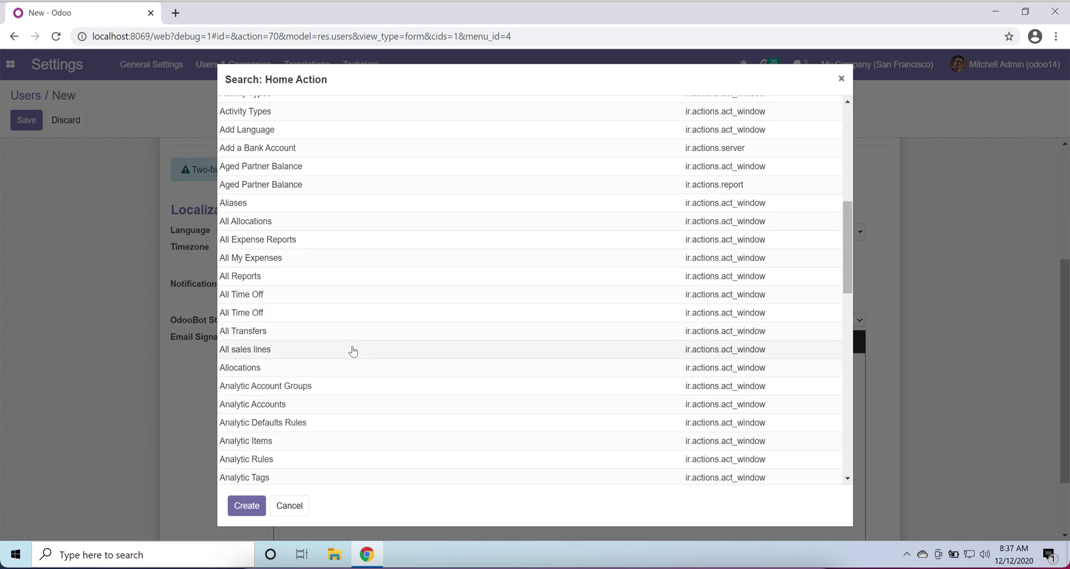
scroll(353, 351, "down", 1)
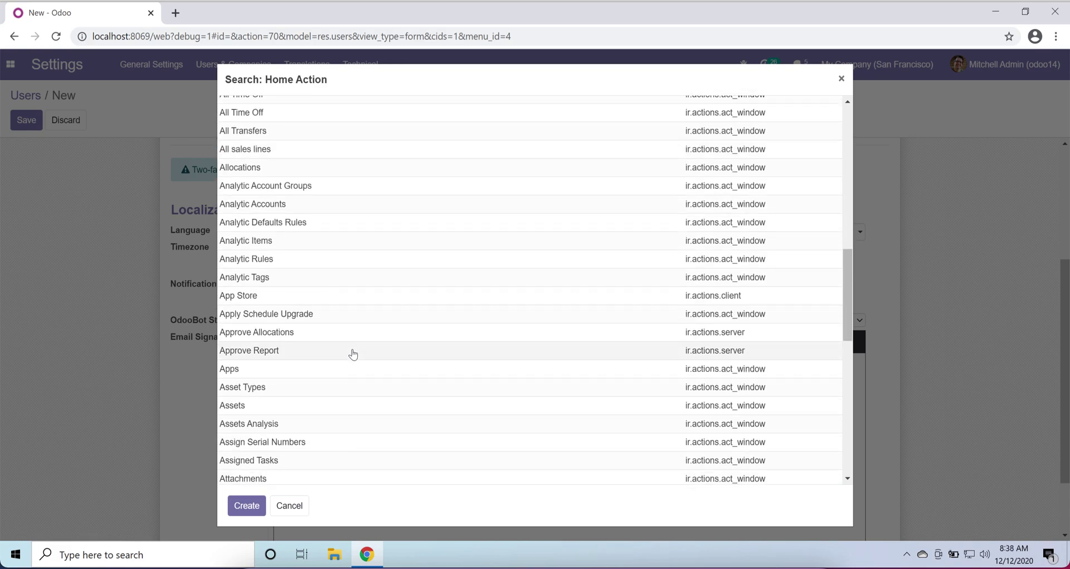
scroll(344, 418, "down", 7)
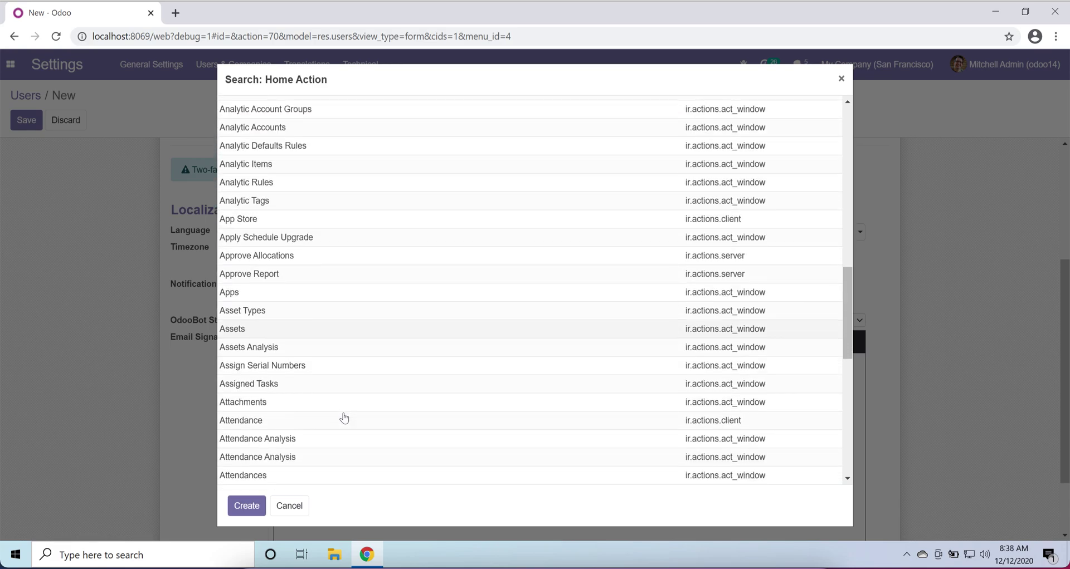
scroll(344, 418, "down", 3)
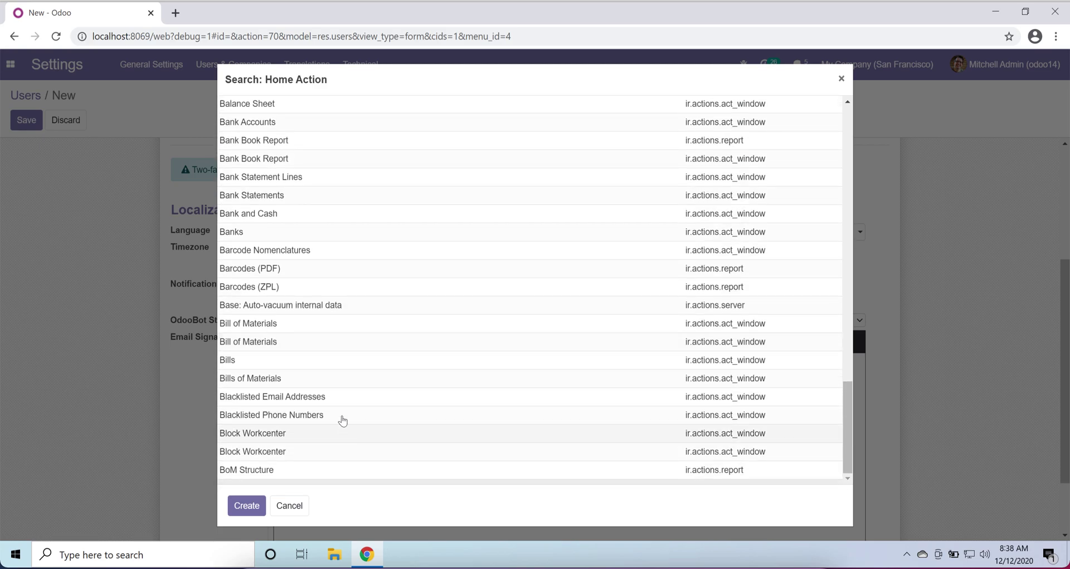
left_click(313, 369)
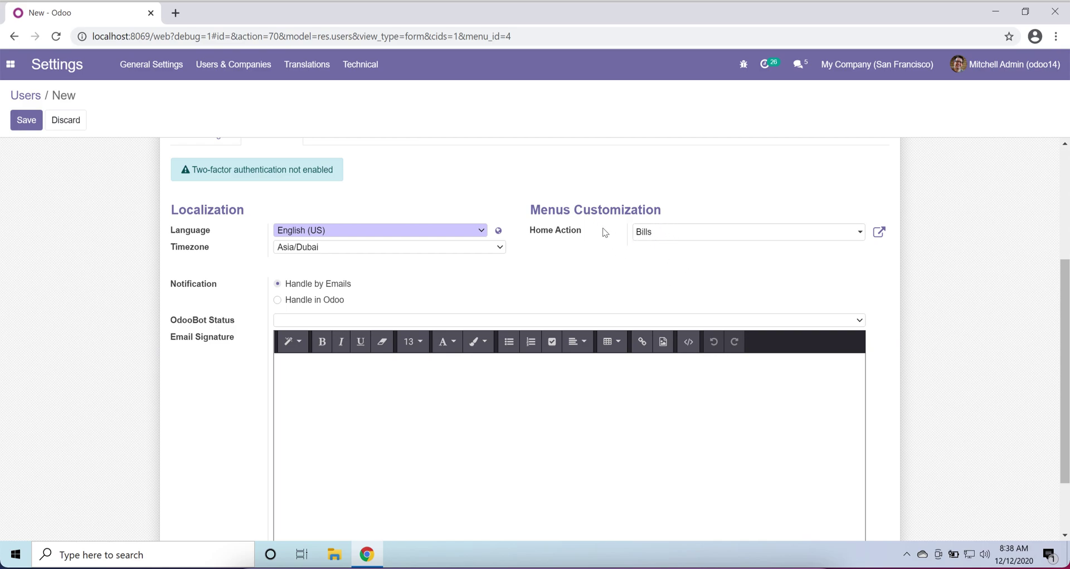
- Remove Bills from the Home Action field, leaving it empty
left_click(688, 240)
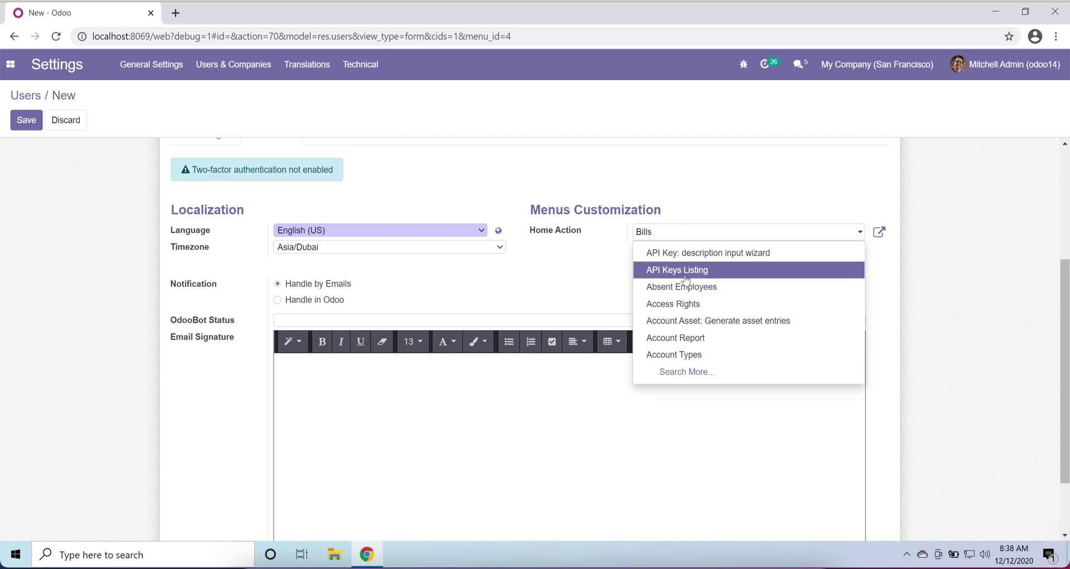
key("BackSpace")
key("BackSpace")
key("BackSpace")
key("BackSpace")
key("BackSpace")
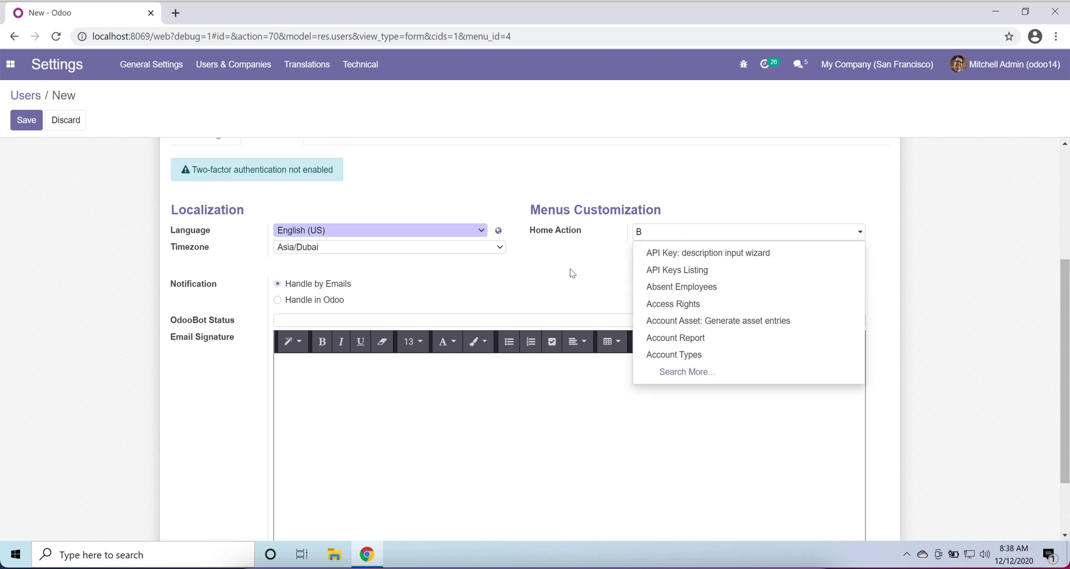
left_click(572, 273)
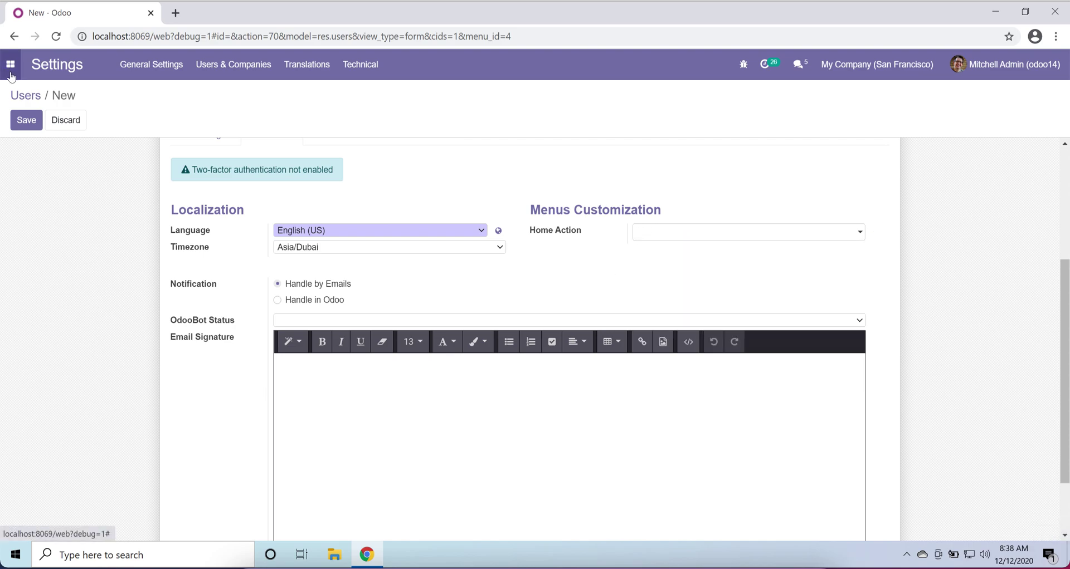
left_click(10, 64)
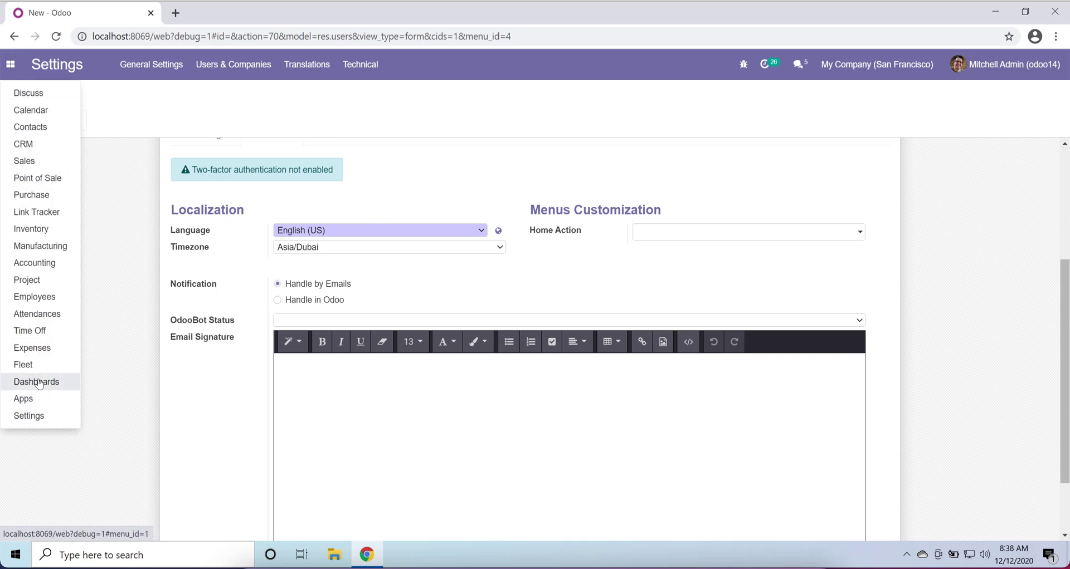
- Save the Testing user record and return to the Users list
left_click(165, 399)
scroll(189, 381, "down", 2)
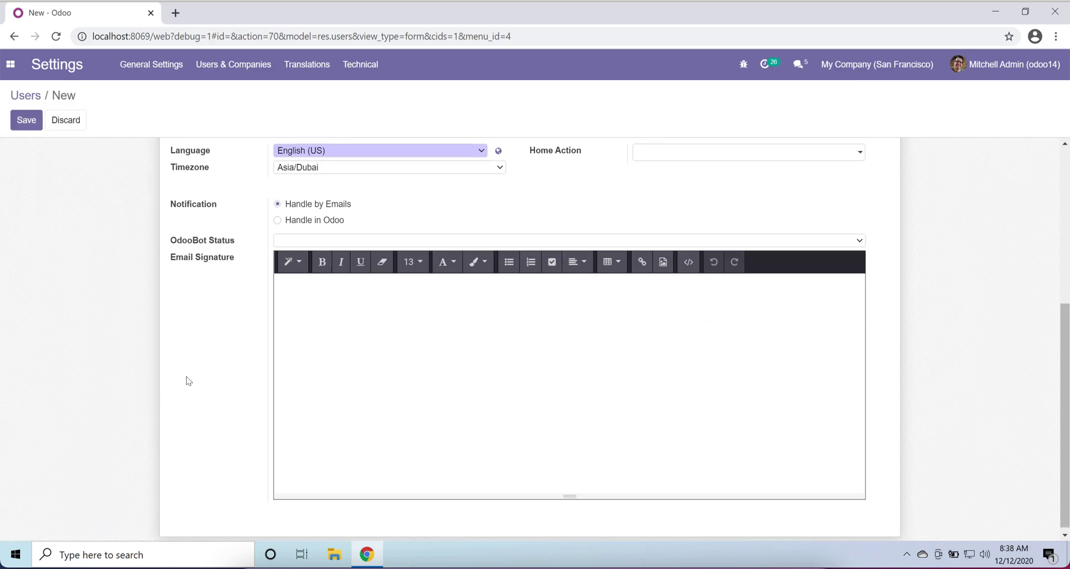
scroll(188, 382, "up", 5)
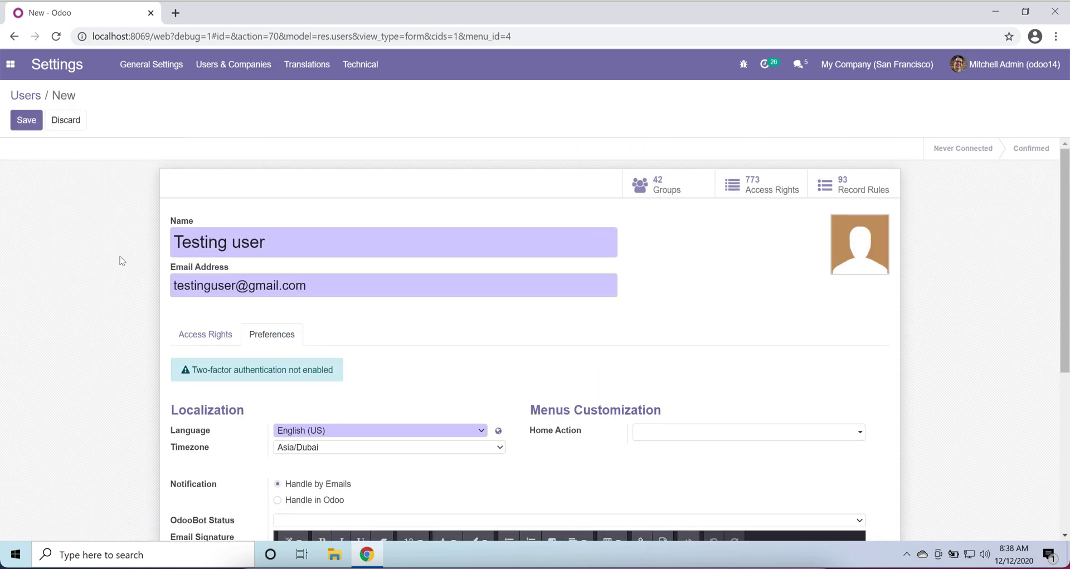
left_click(24, 128)
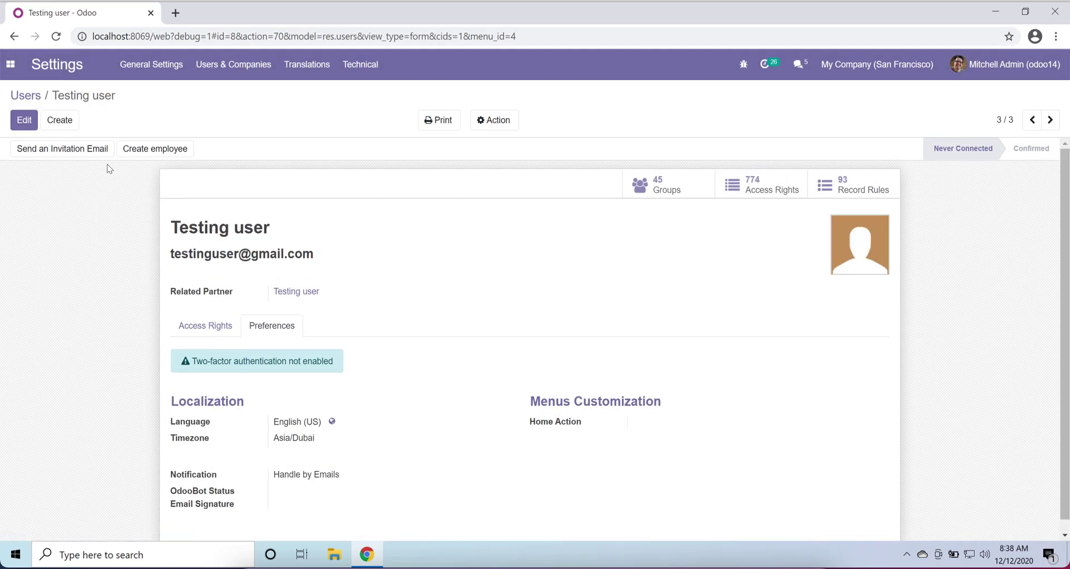
left_click(35, 100)
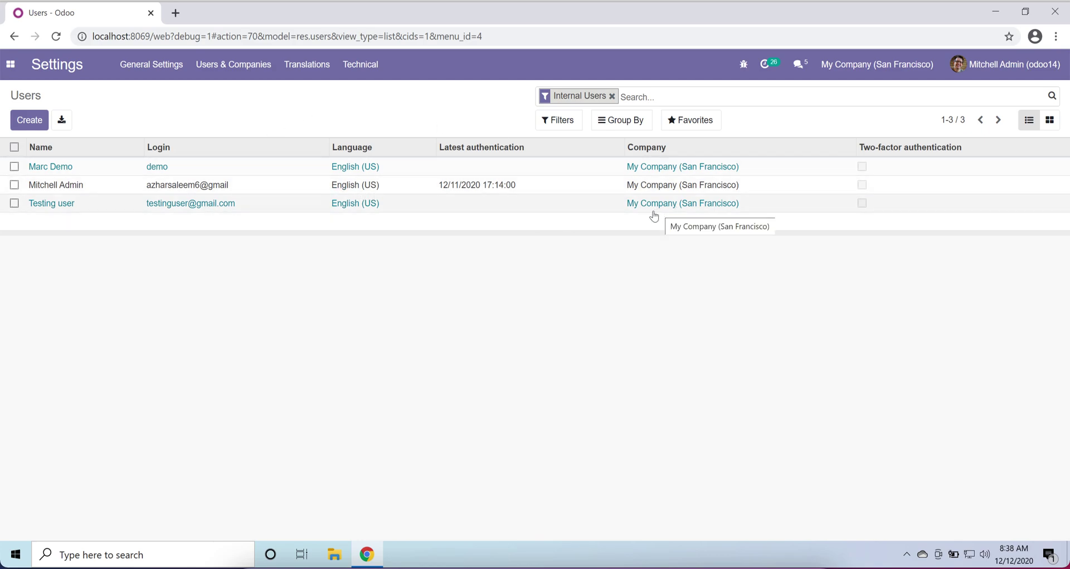
left_click(68, 209)
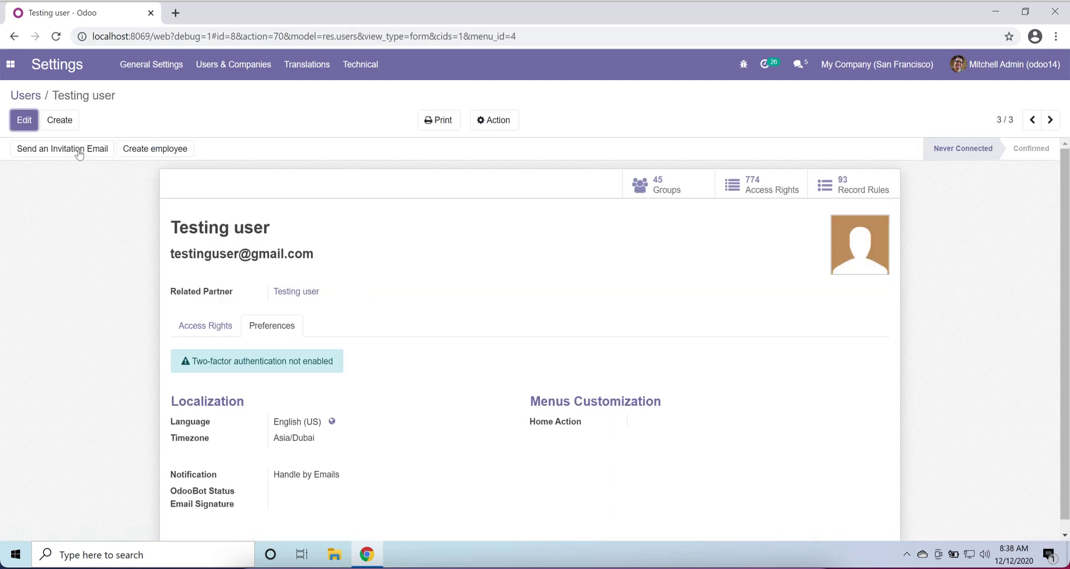
left_click(21, 128)
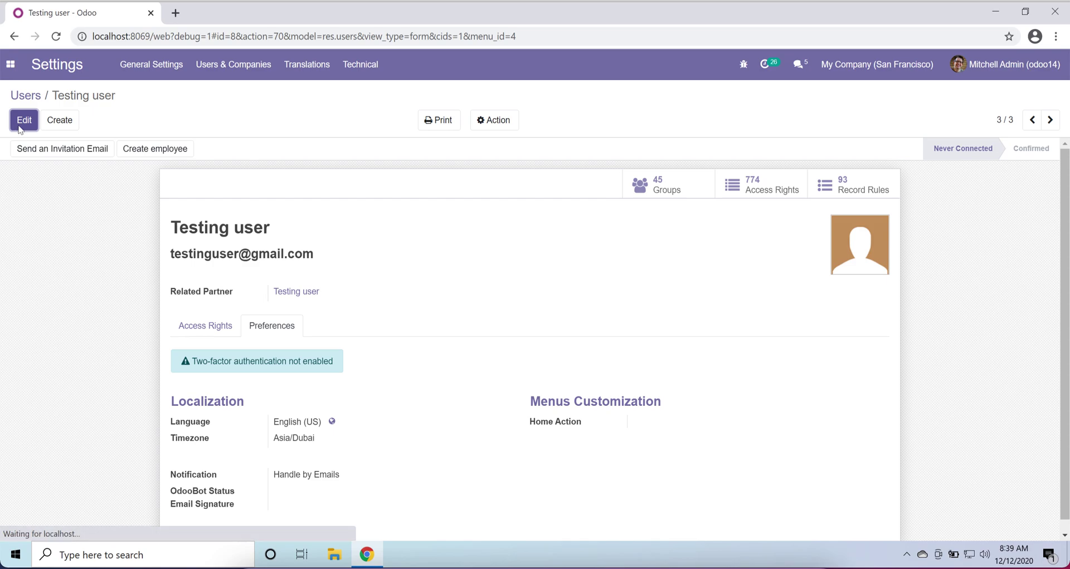
scroll(109, 329, "down", 3)
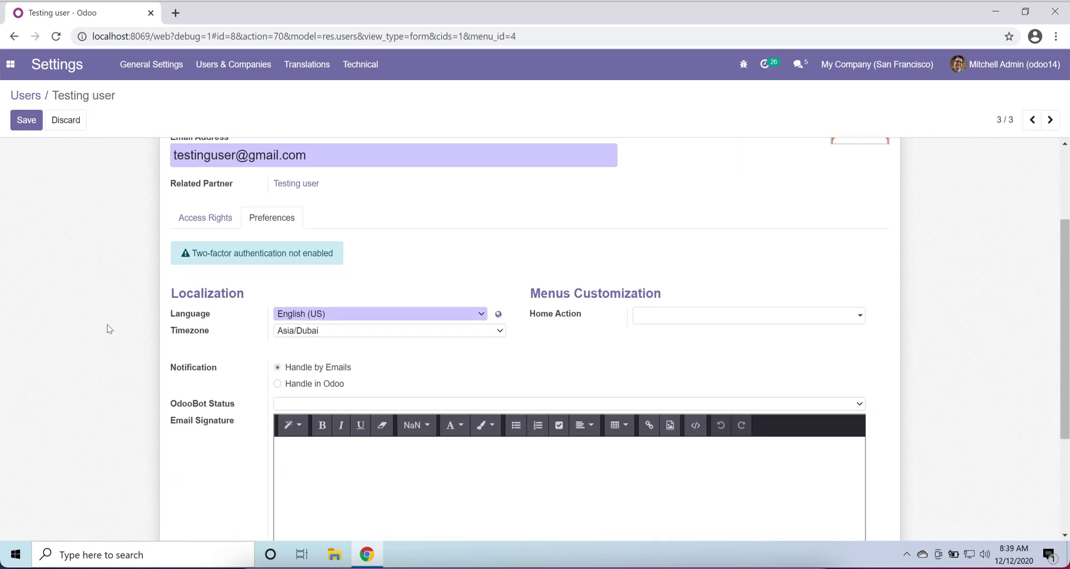
left_click(209, 217)
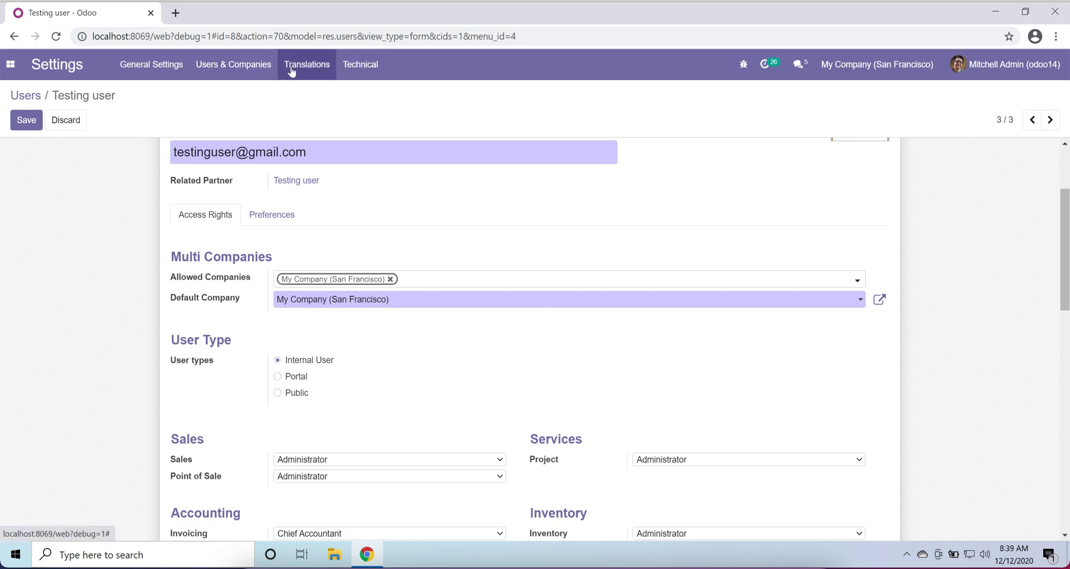
scroll(283, 322, "down", 15)
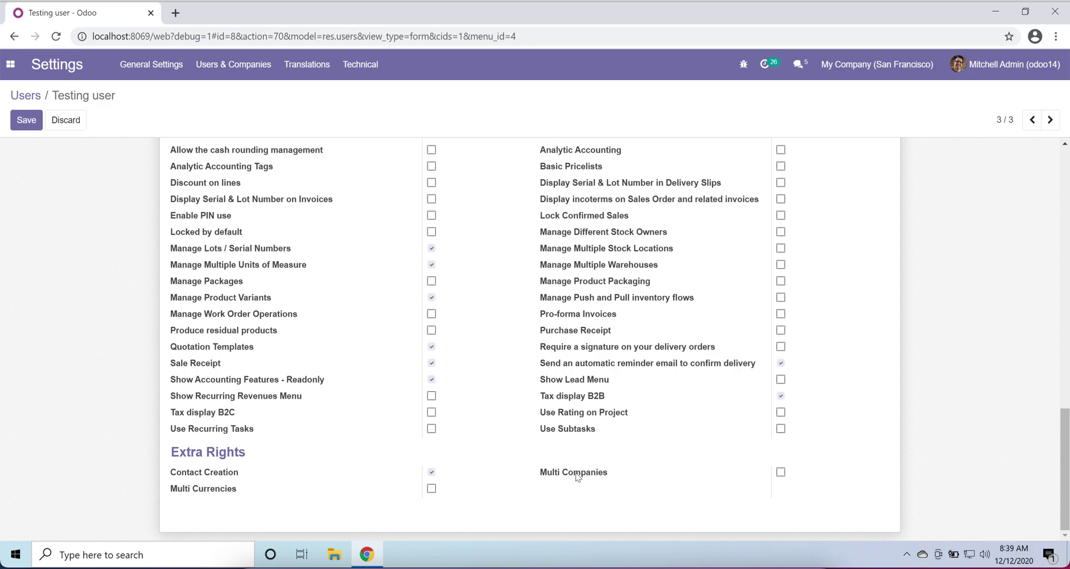
scroll(579, 479, "up", 10)
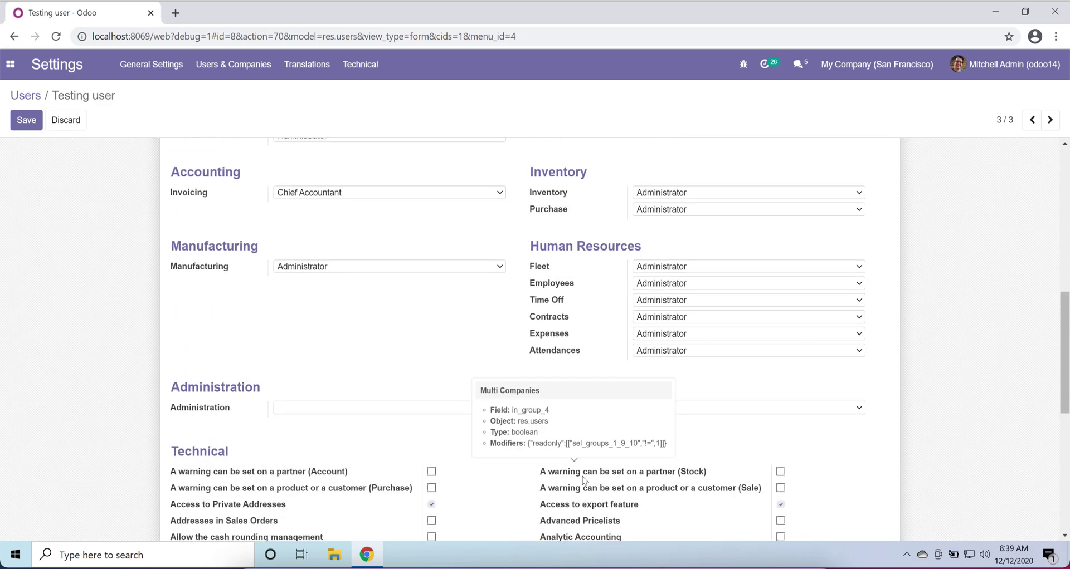
scroll(584, 480, "up", 6)
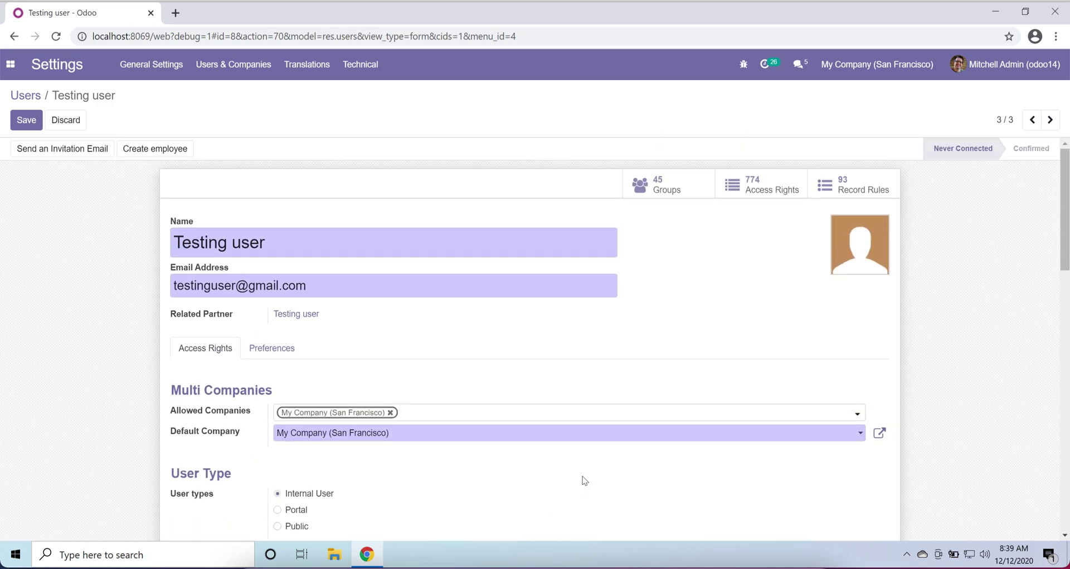
scroll(584, 481, "down", 1)
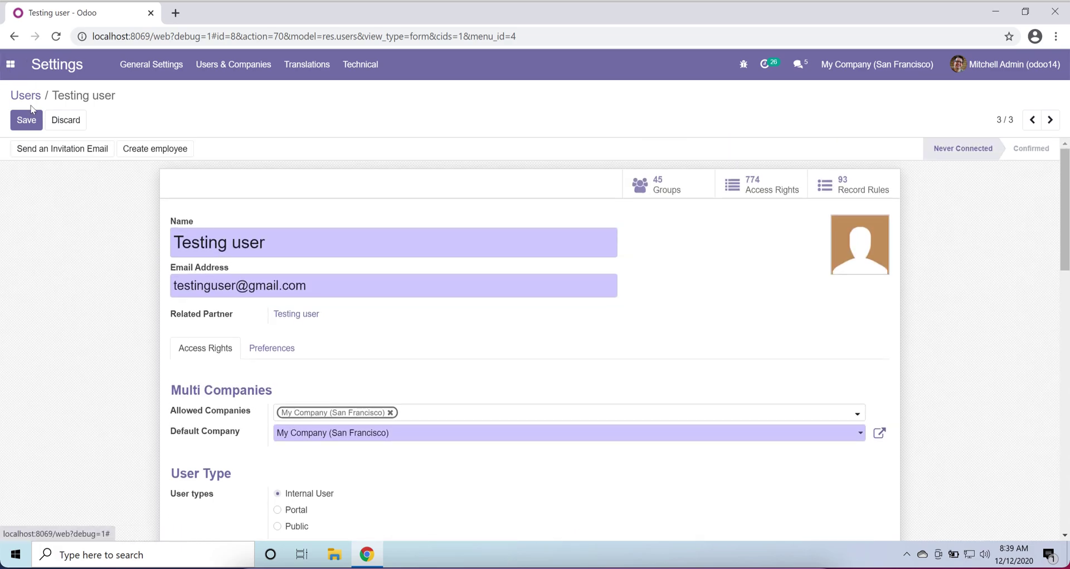
left_click(246, 71)
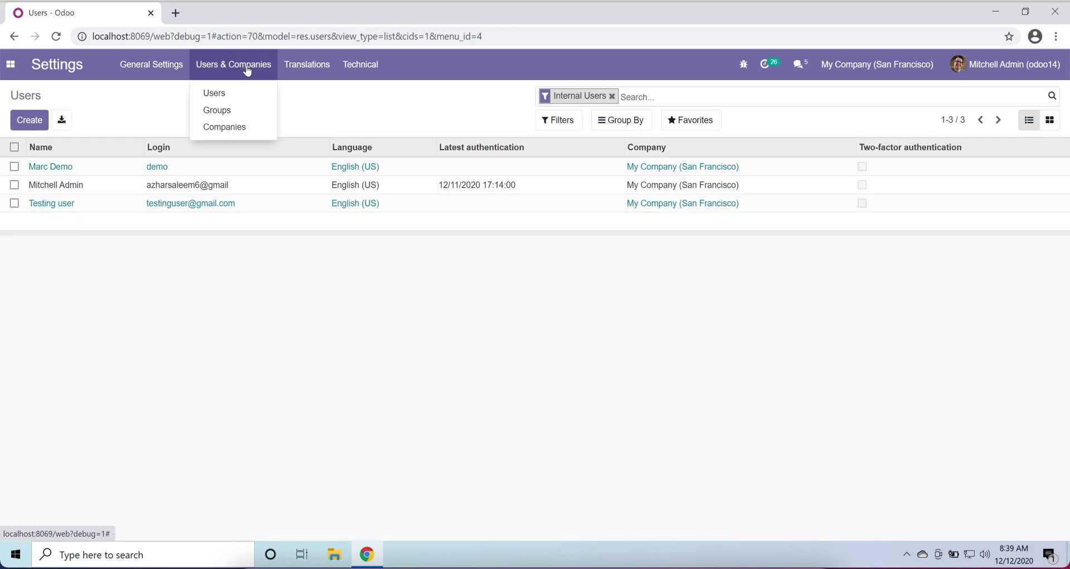
- Open the Groups list and view 'Technical / A warning can be set on a partner (Account)'
left_click(227, 111)
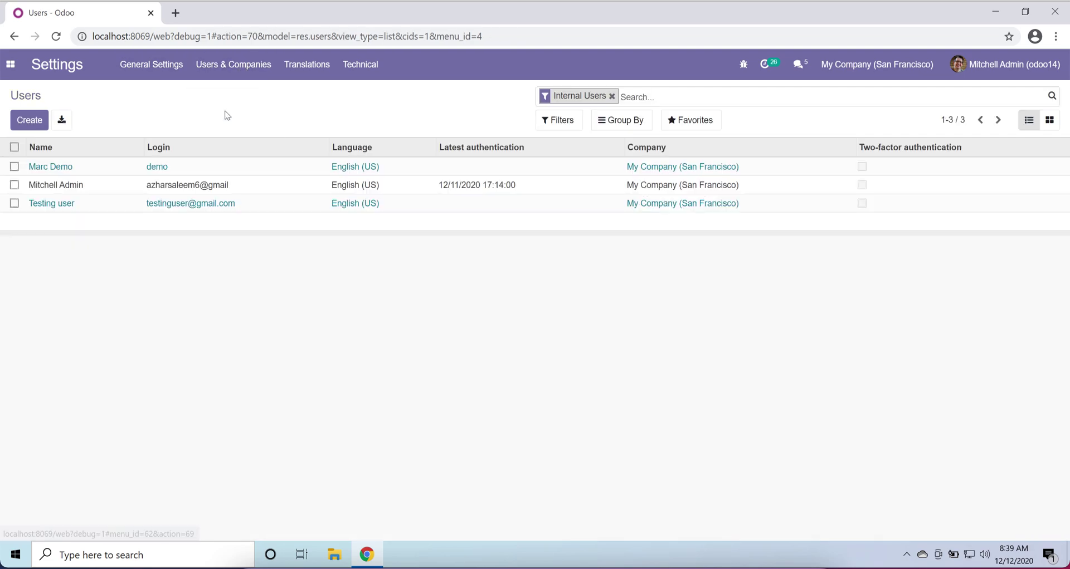
left_click(221, 71)
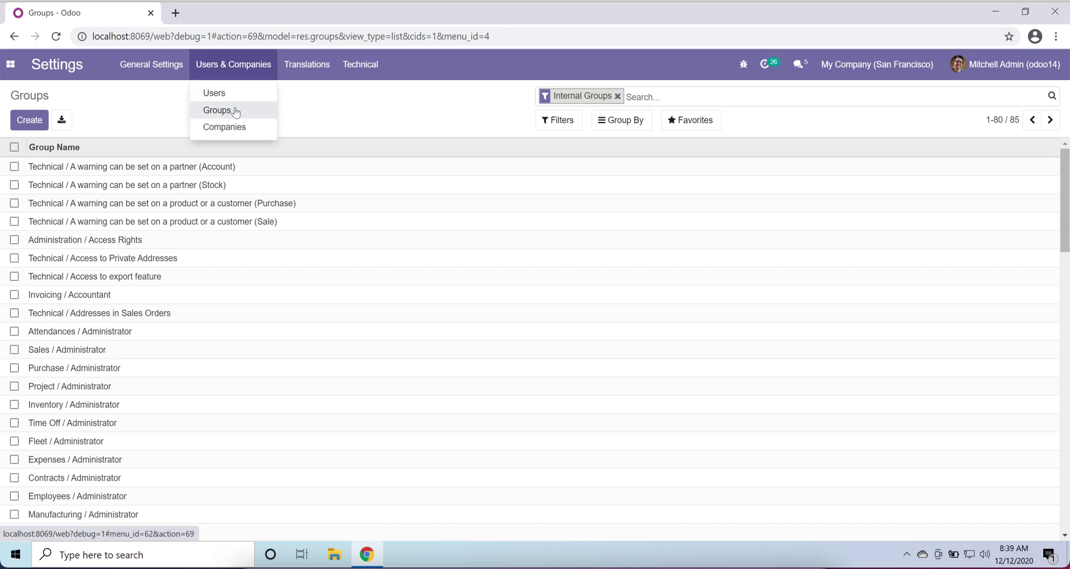
left_click(336, 106)
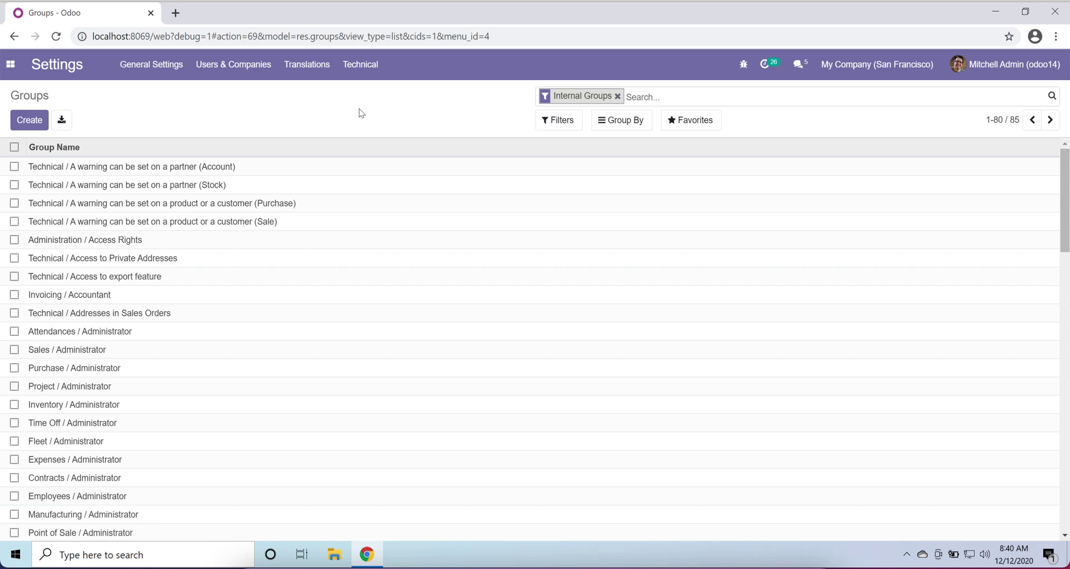
left_click(209, 175)
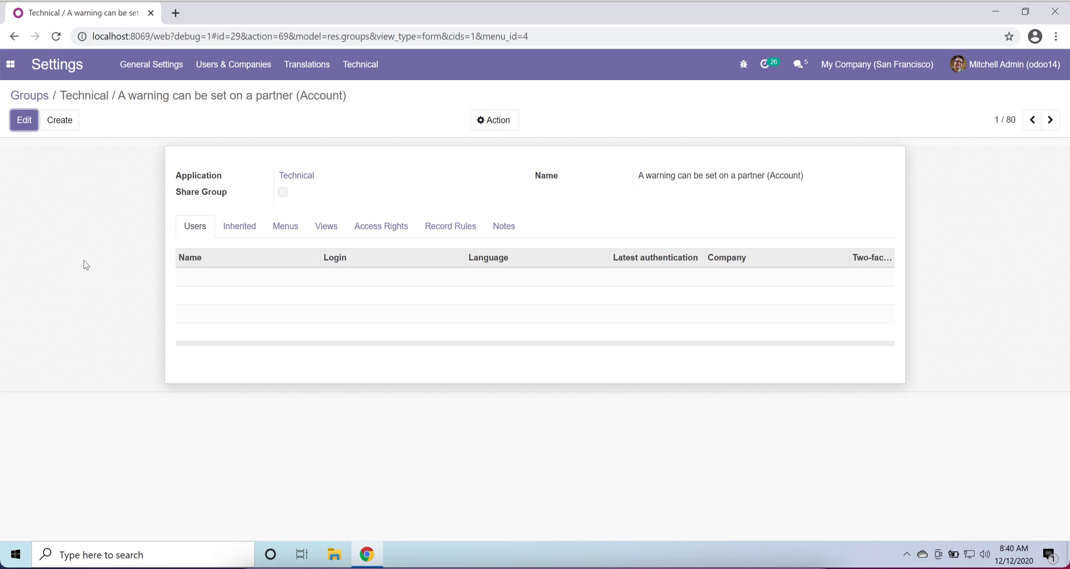
- Put the group in edit mode and keep Technical as its application
left_click(25, 121)
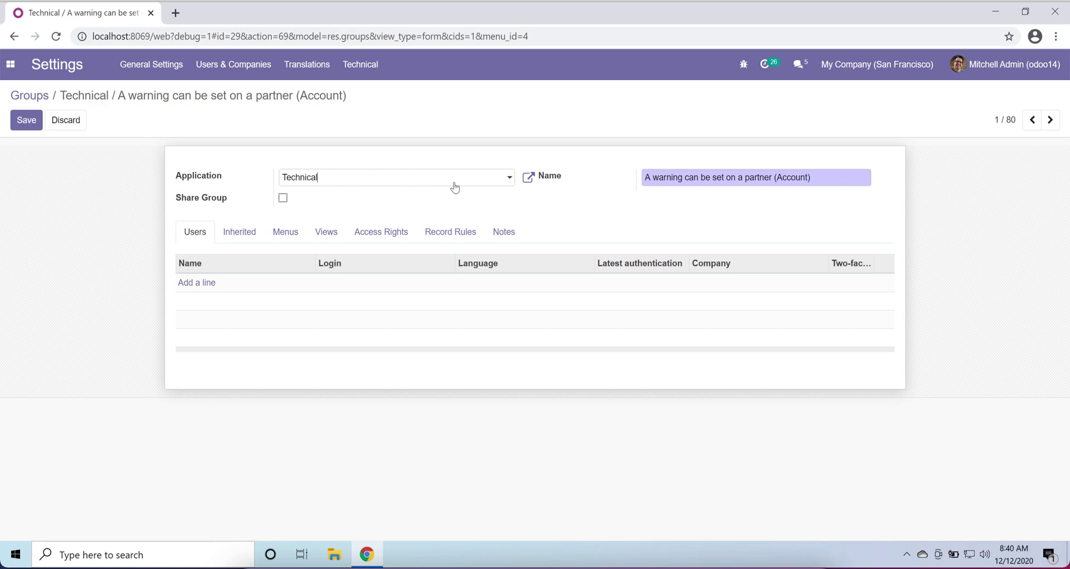
left_click(487, 179)
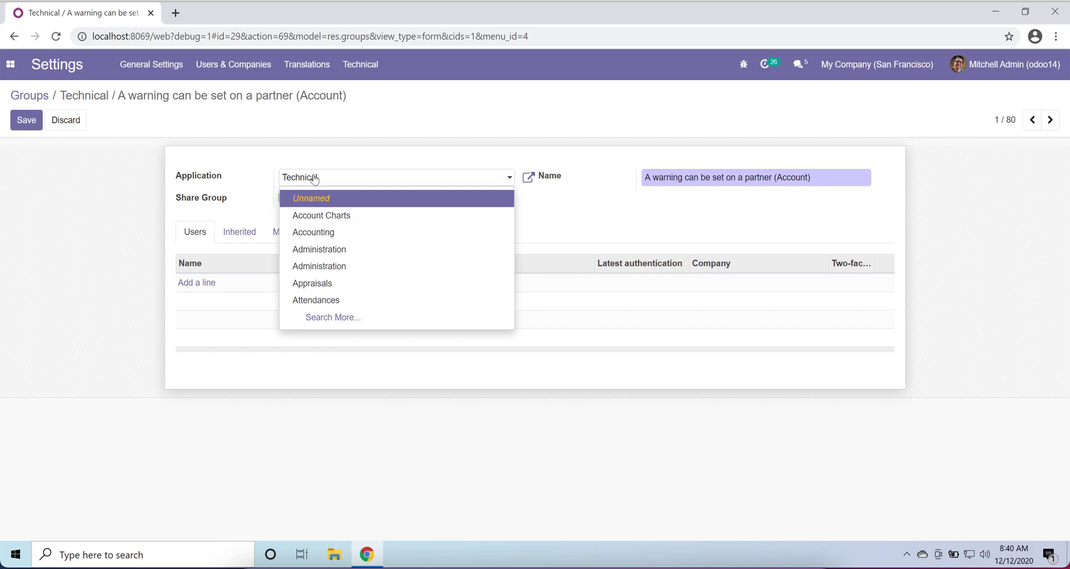
left_click(266, 160)
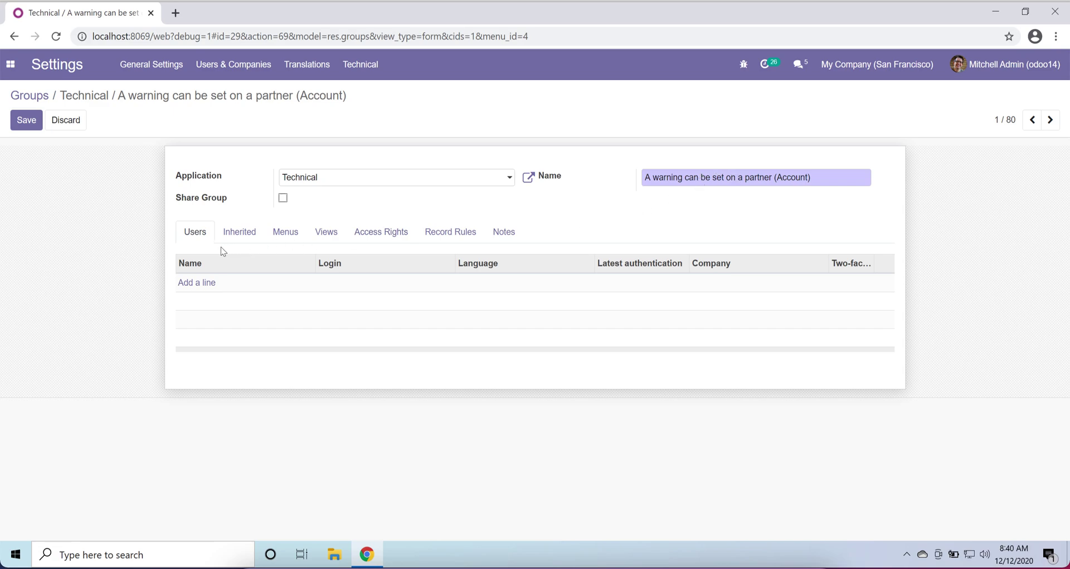
- Review the group's empty Inherited and Menus sections and glance at the apps menu
left_click(243, 239)
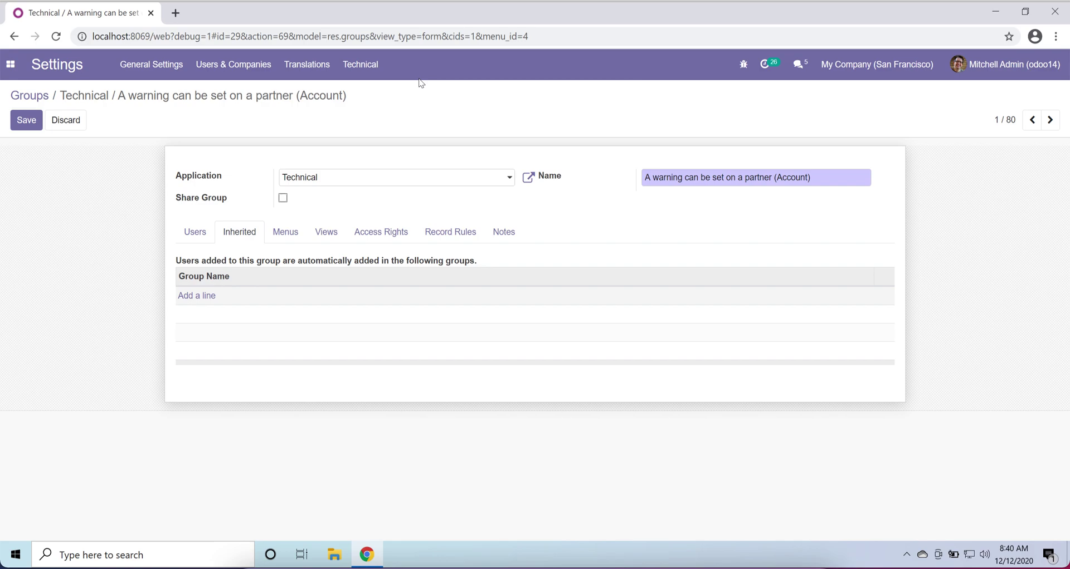
left_click(289, 235)
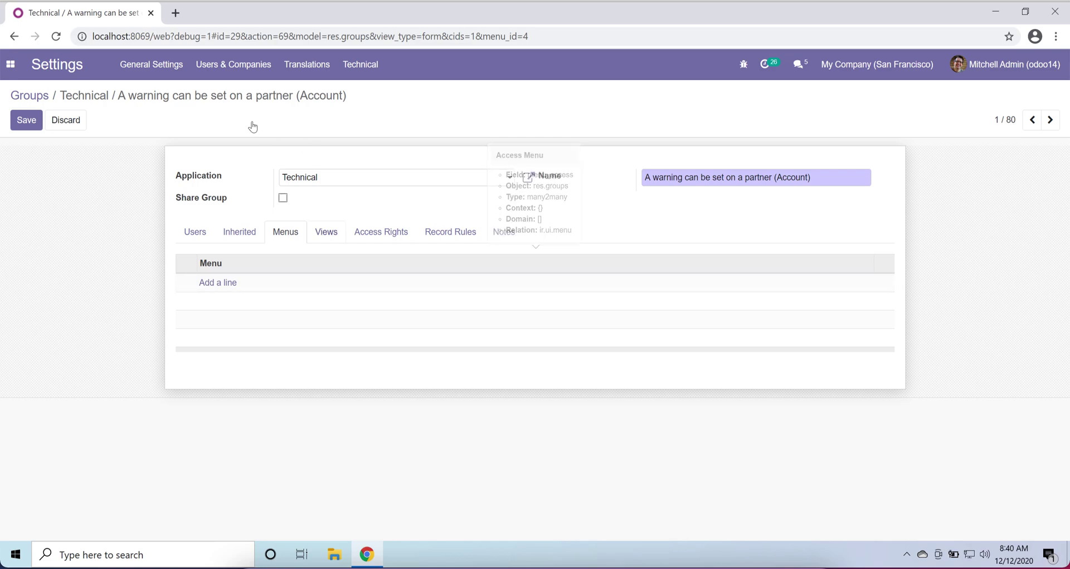
left_click(11, 74)
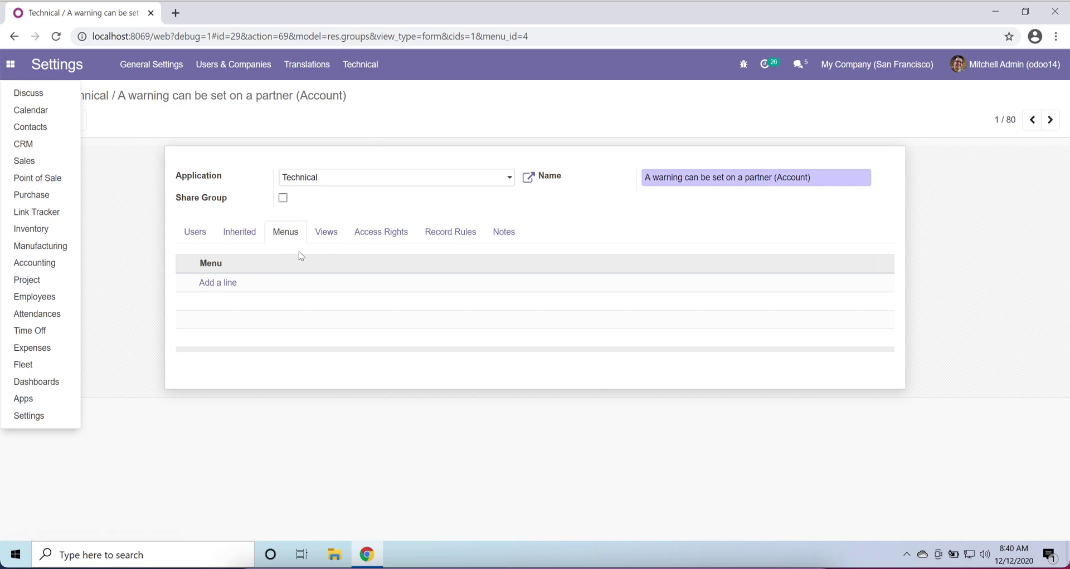
left_click(230, 294)
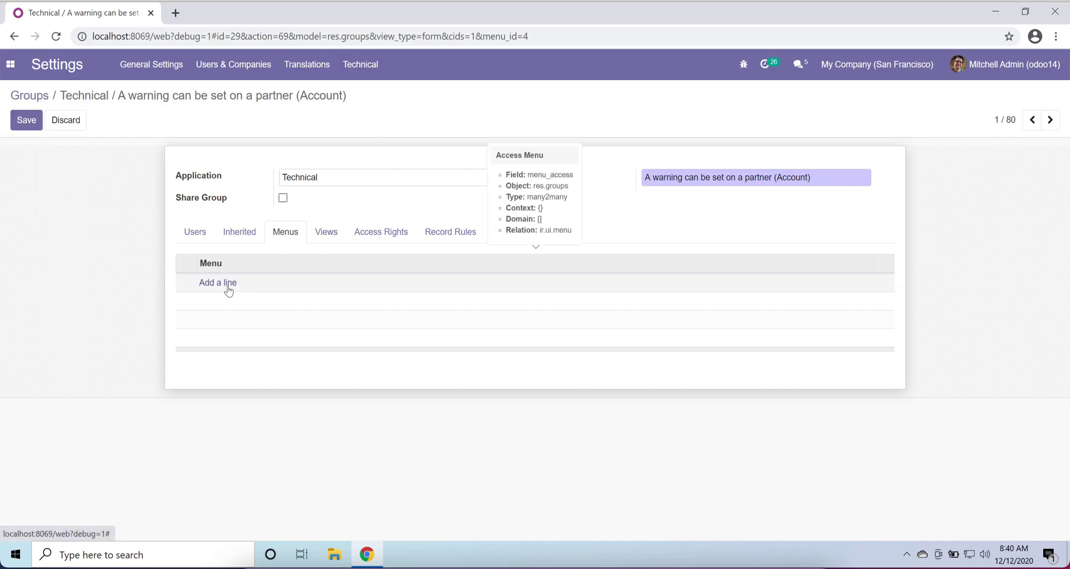
- Add the Purchase/Orders/Requests for Quotation menu to the group
left_click(229, 290)
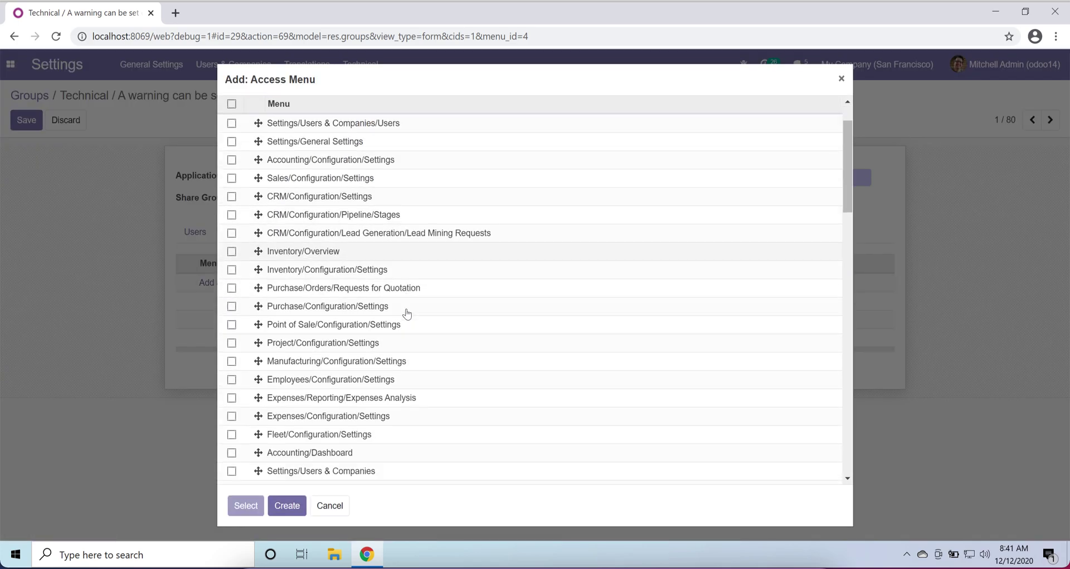
scroll(407, 314, "down", 1)
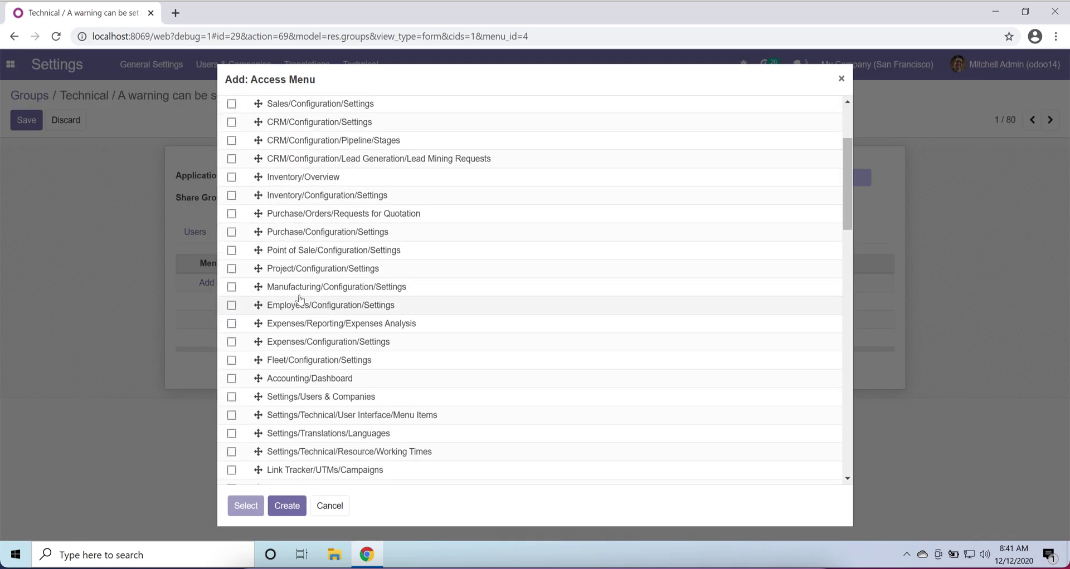
left_click(231, 217)
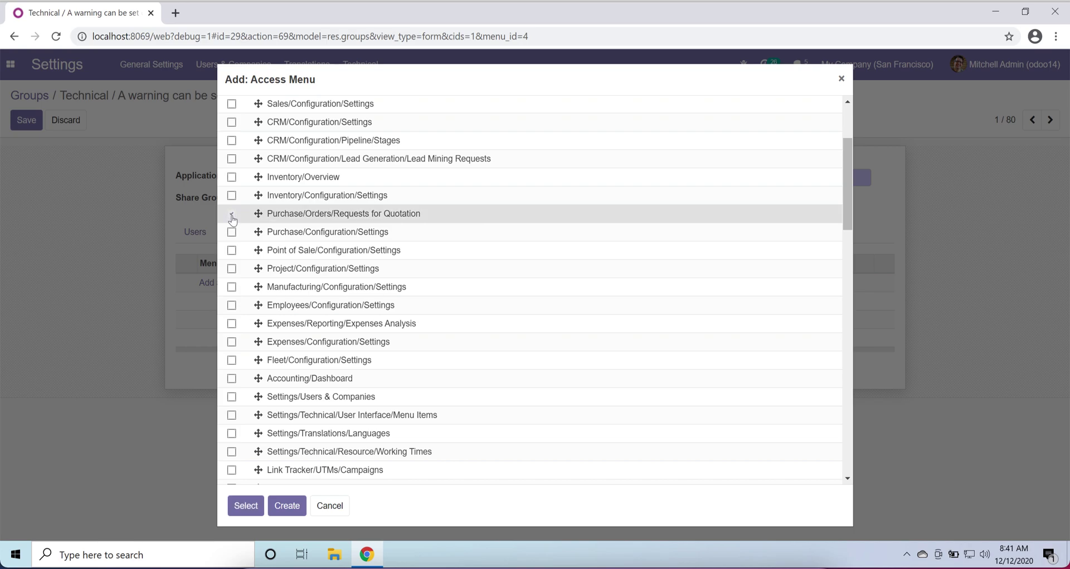
left_click(247, 508)
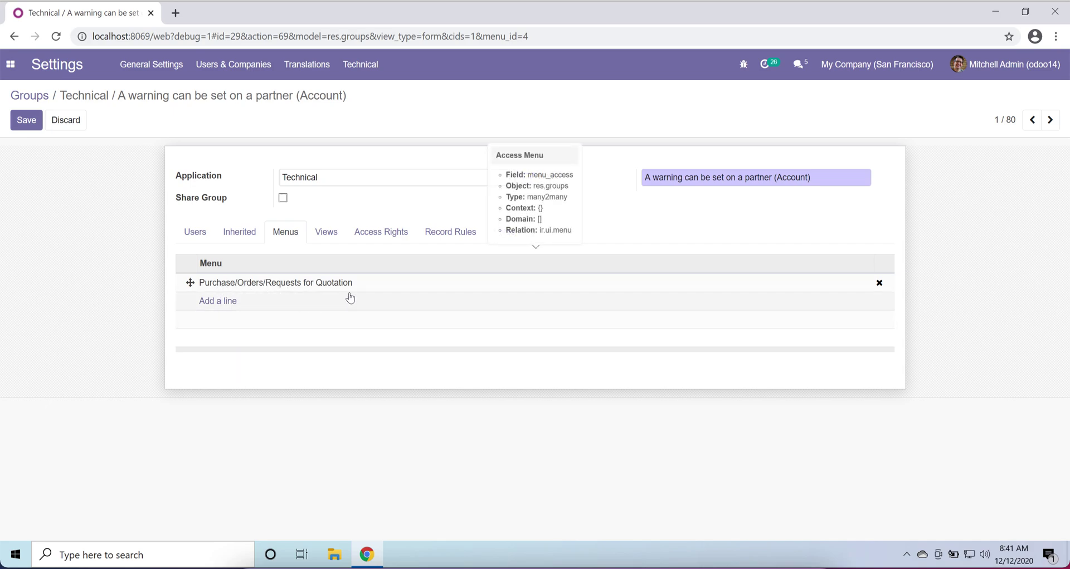
- Check the group's empty Views section, cancelling the view picker without adding any
left_click(327, 234)
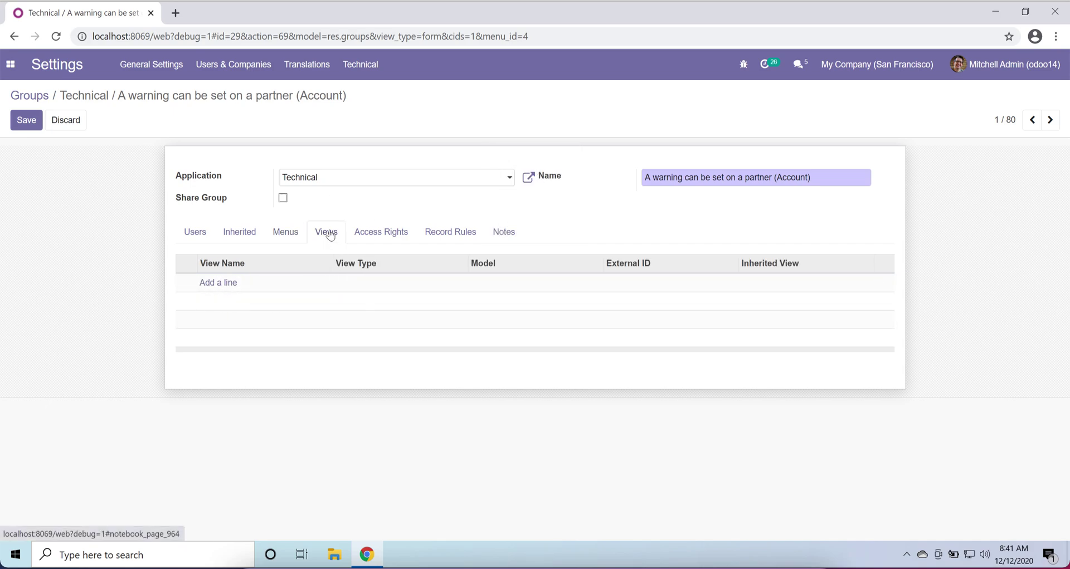
left_click(222, 287)
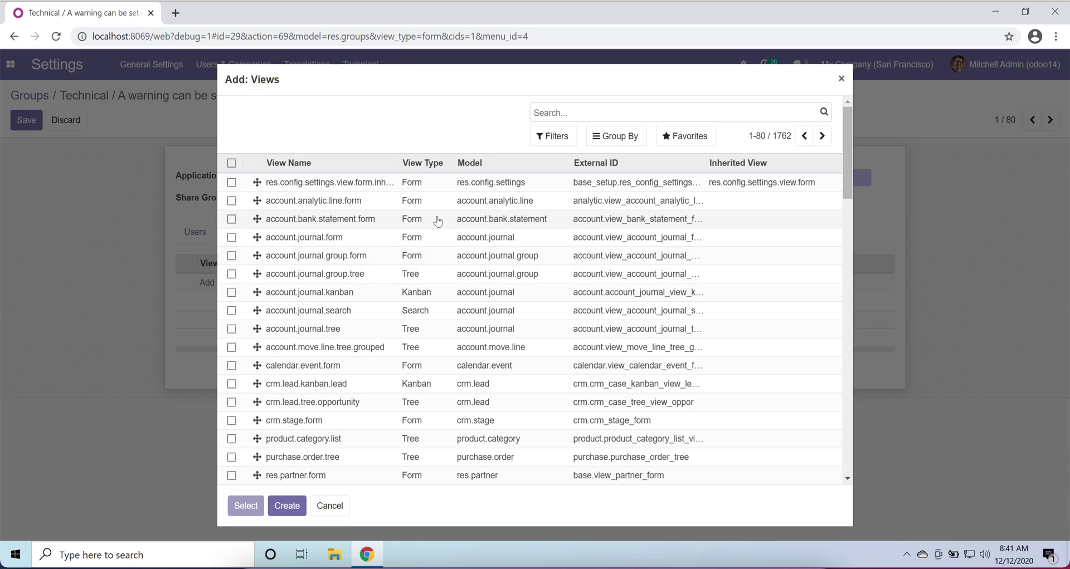
scroll(440, 287, "down", 20)
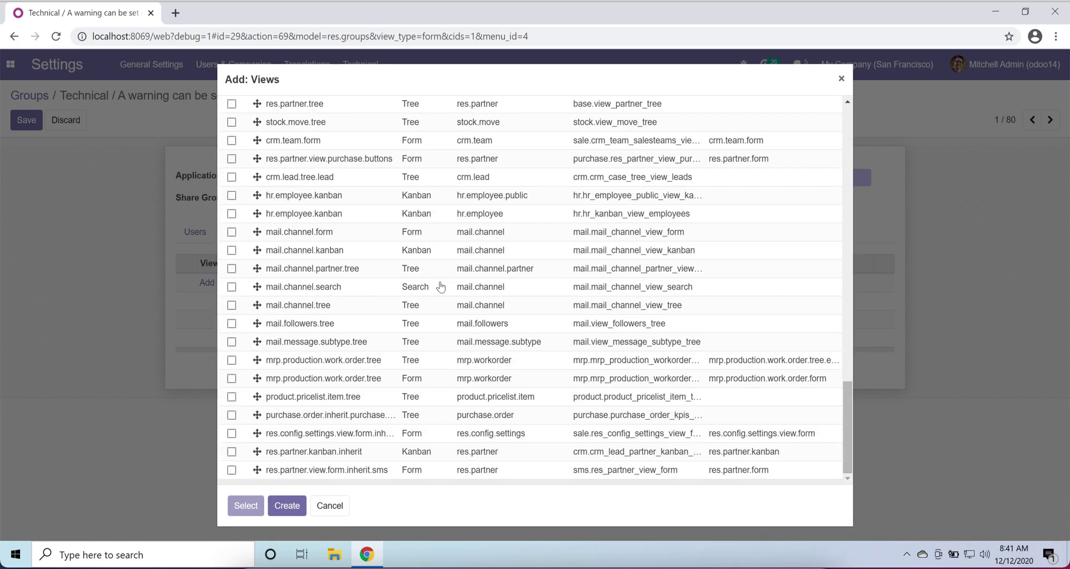
left_click(330, 506)
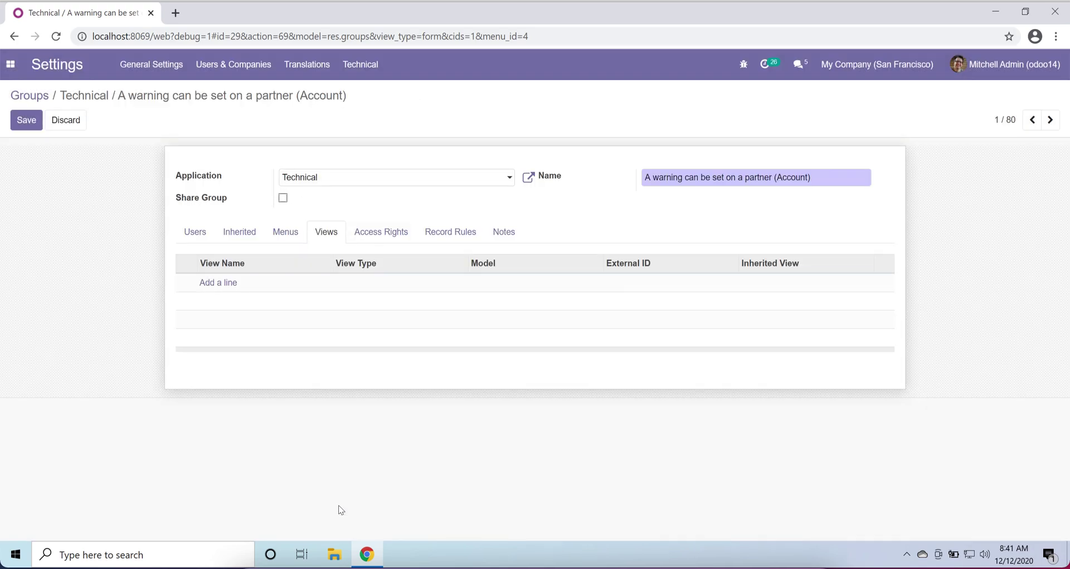
- Add a Journal Entry access-rights line to the group, then view its empty Record Rules
left_click(379, 246)
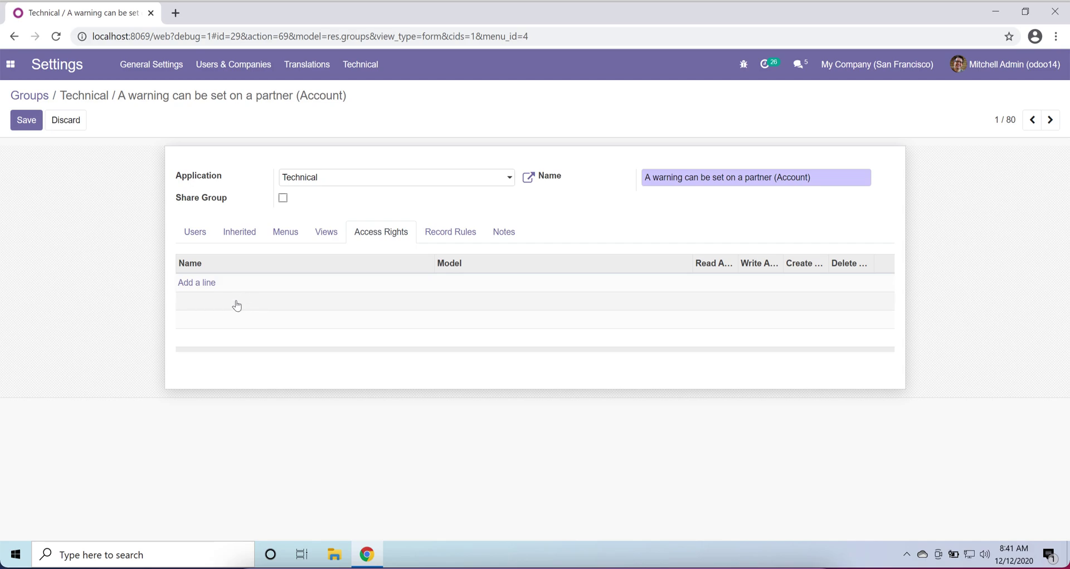
left_click(202, 284)
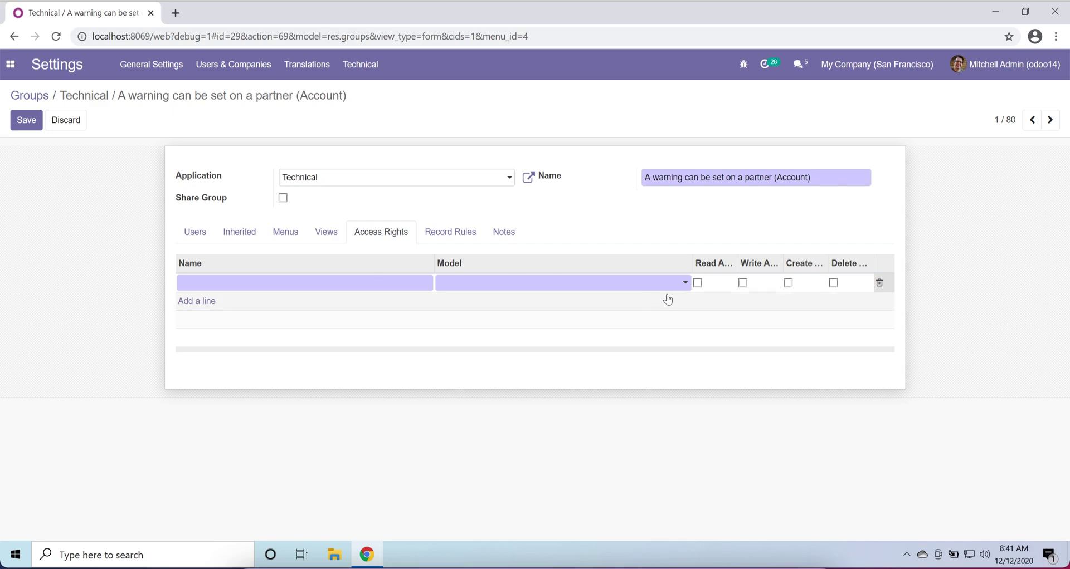
left_click(685, 286)
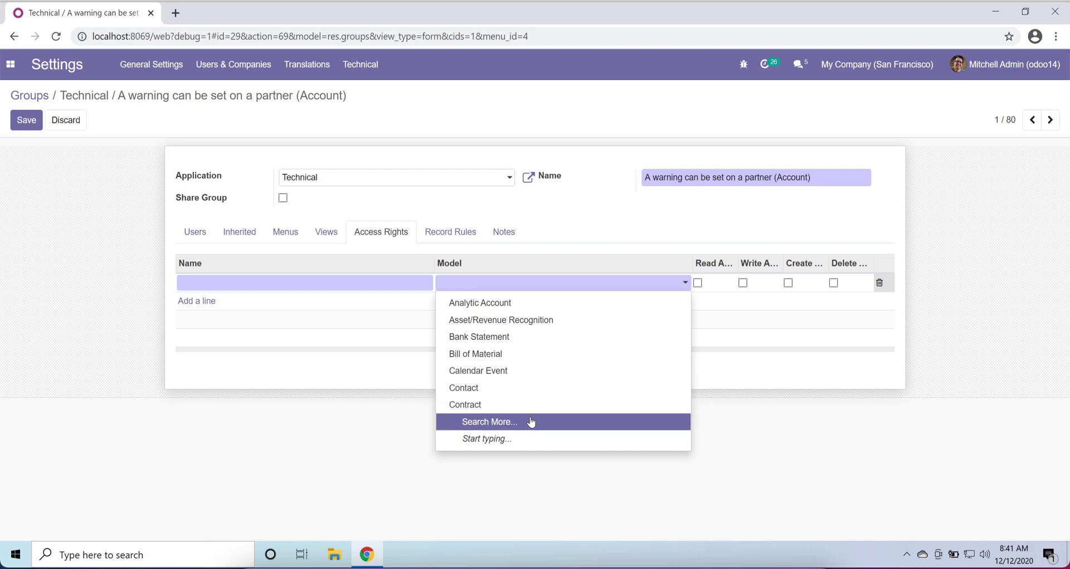
type("acc")
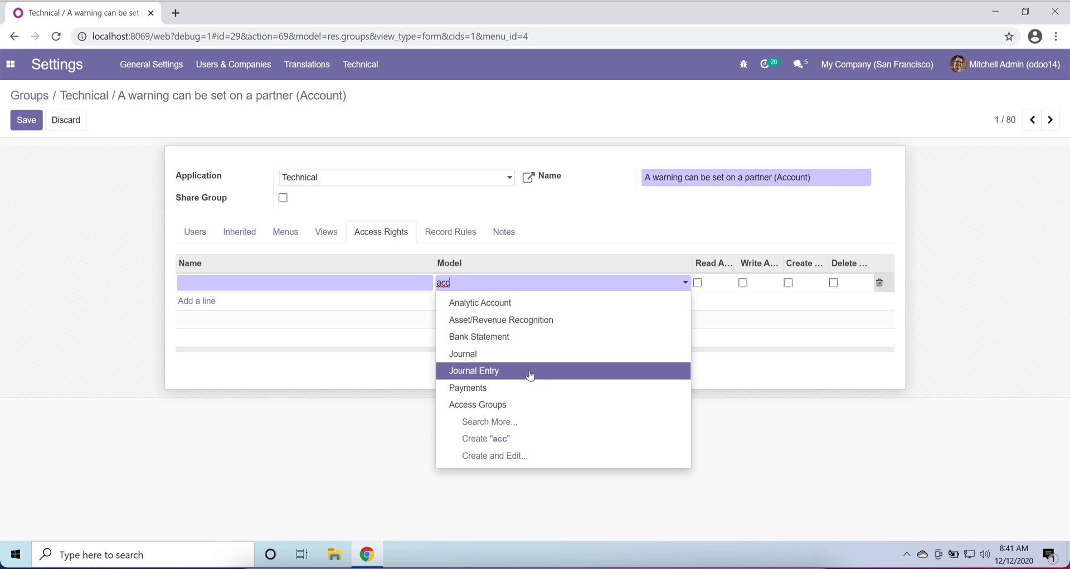
left_click(530, 377)
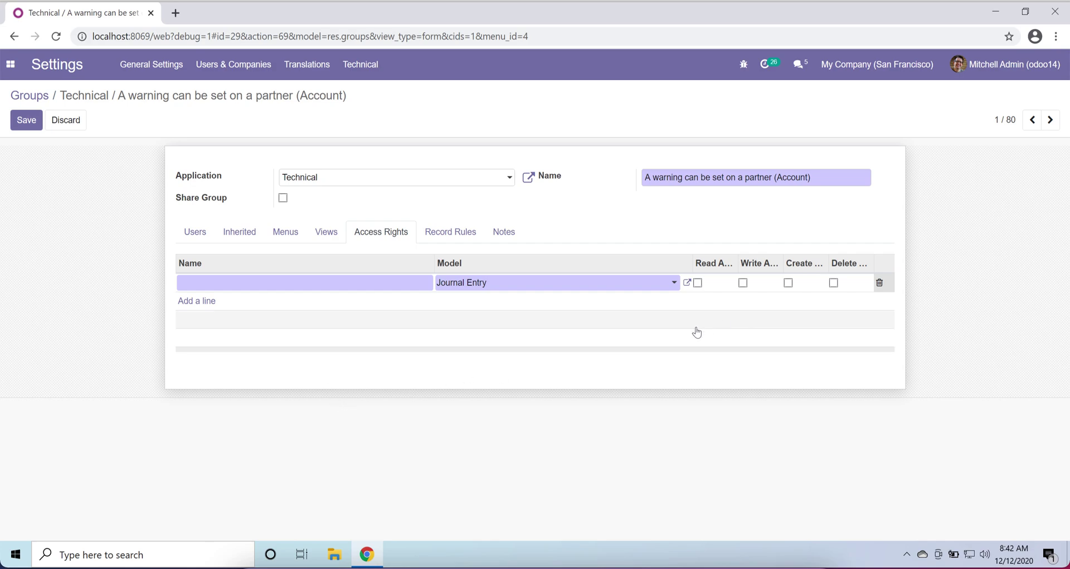
left_click(448, 235)
left_click(393, 152)
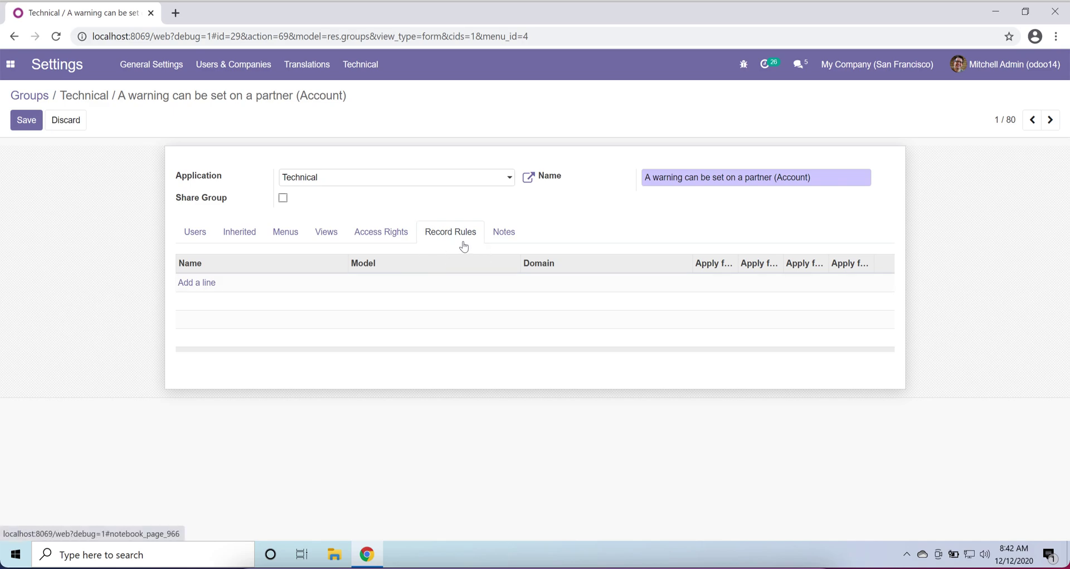
left_click(207, 285)
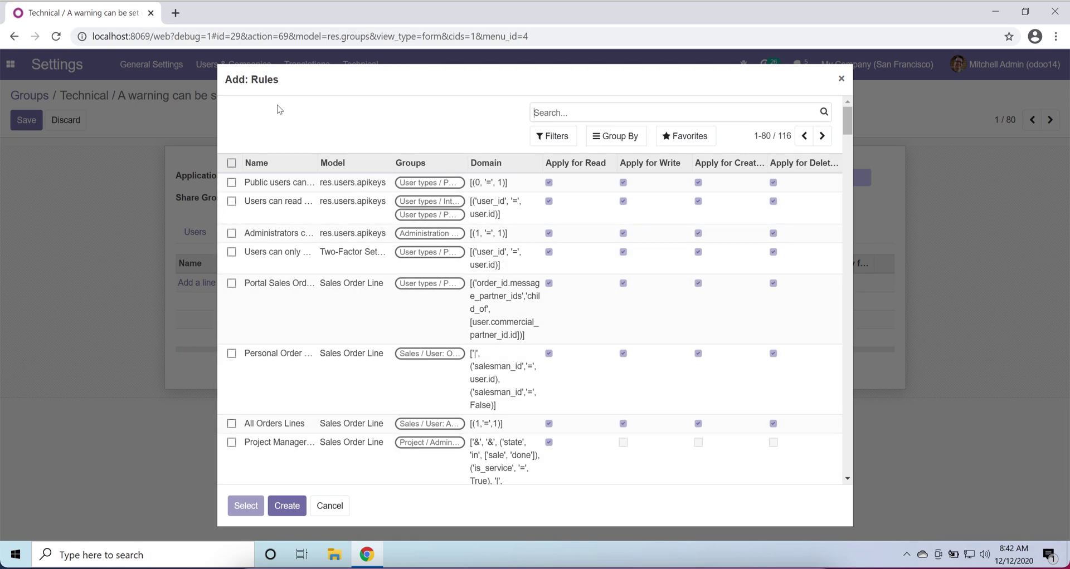
scroll(365, 352, "down", 15)
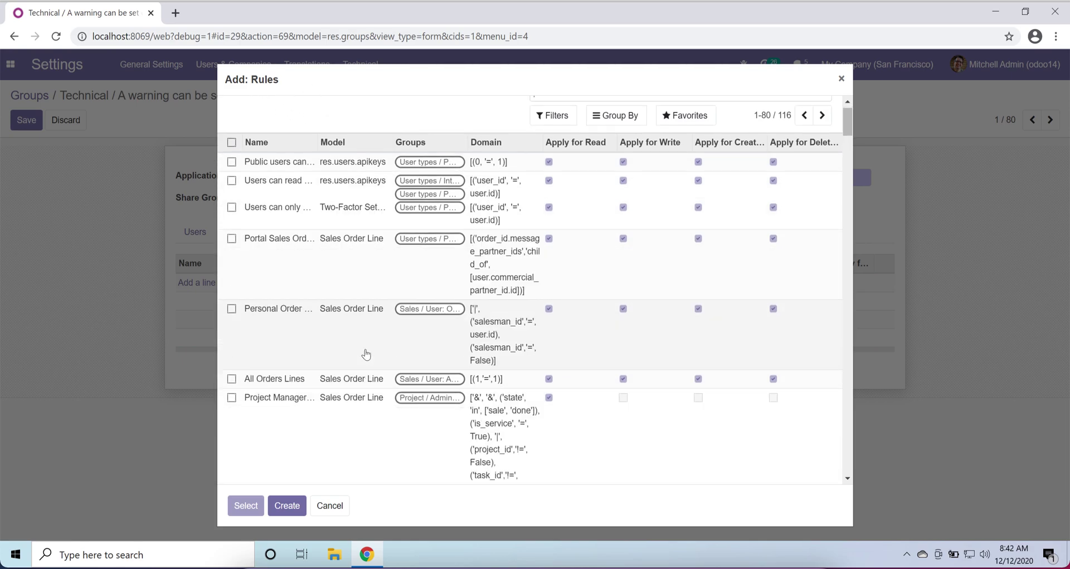
scroll(366, 355, "up", 15)
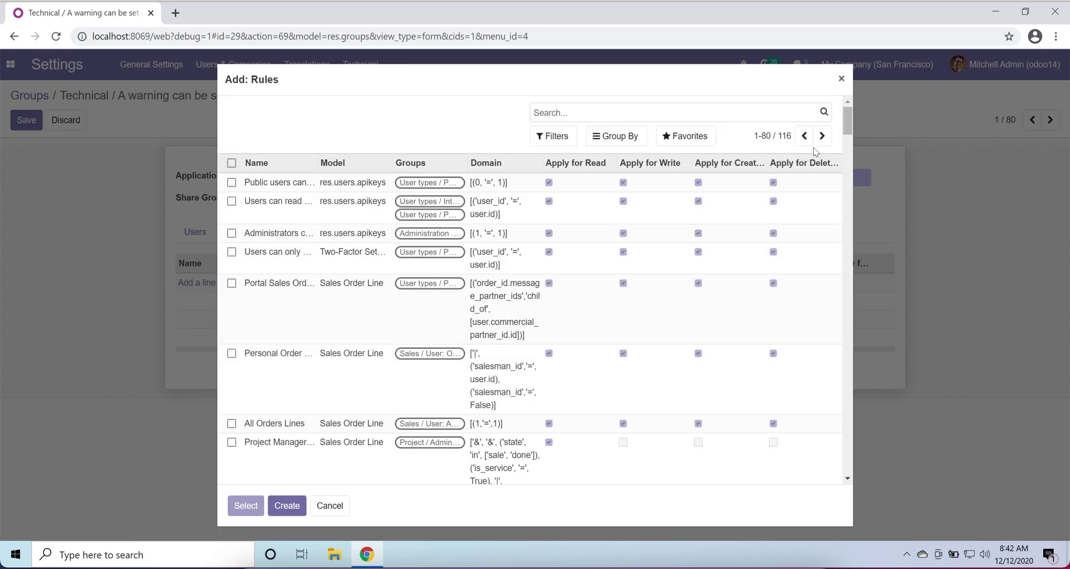
- Close the rule picker without adding a rule and show the group's Notes section
left_click(842, 80)
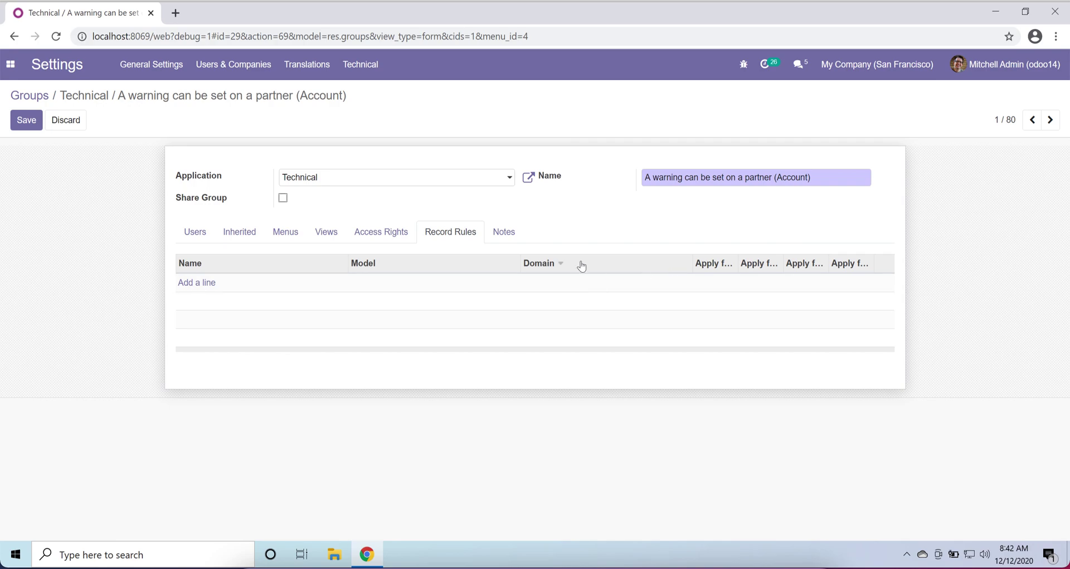
left_click(514, 235)
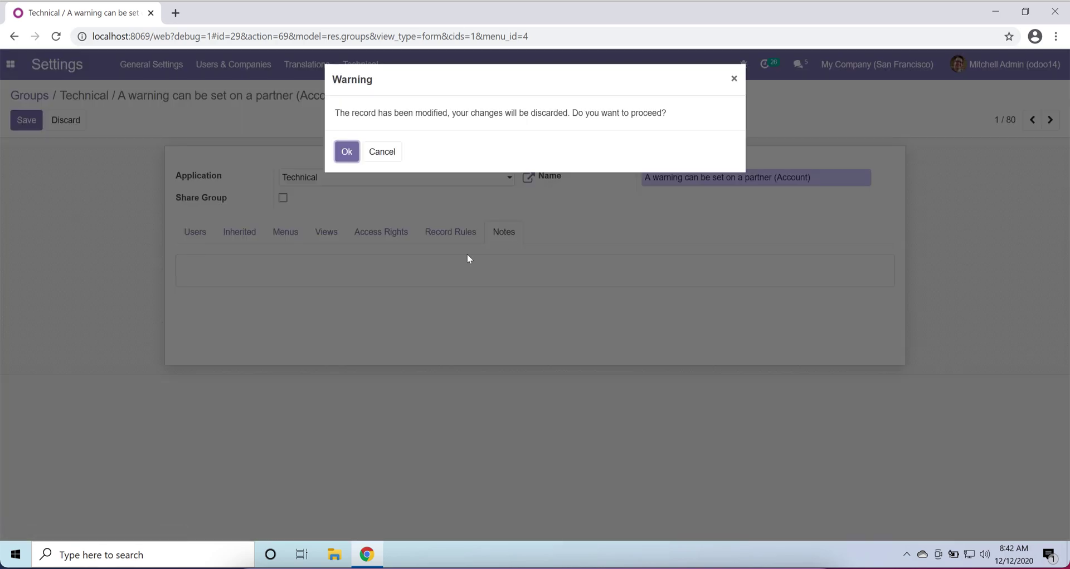
left_click(352, 155)
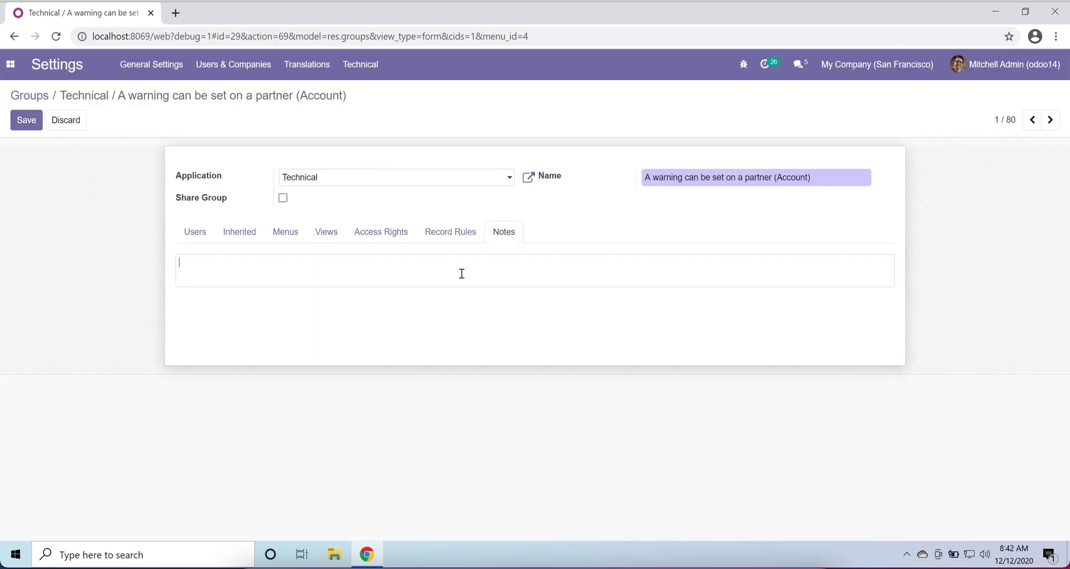
- Type and erase a note character, then discard all the group's unsaved edits
type("bhbjhbjh")
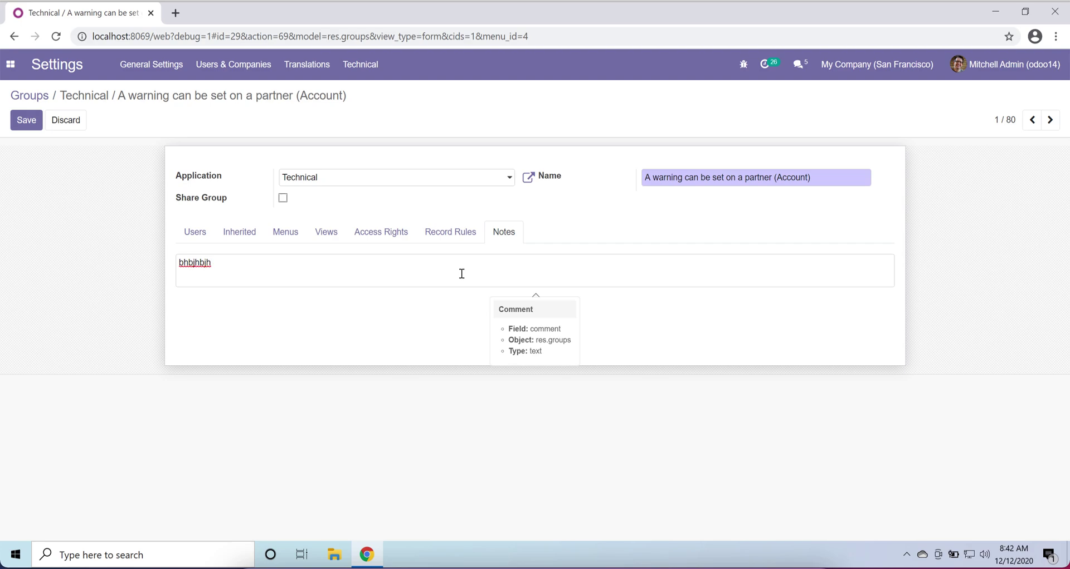
key("BackSpace")
left_click(65, 119)
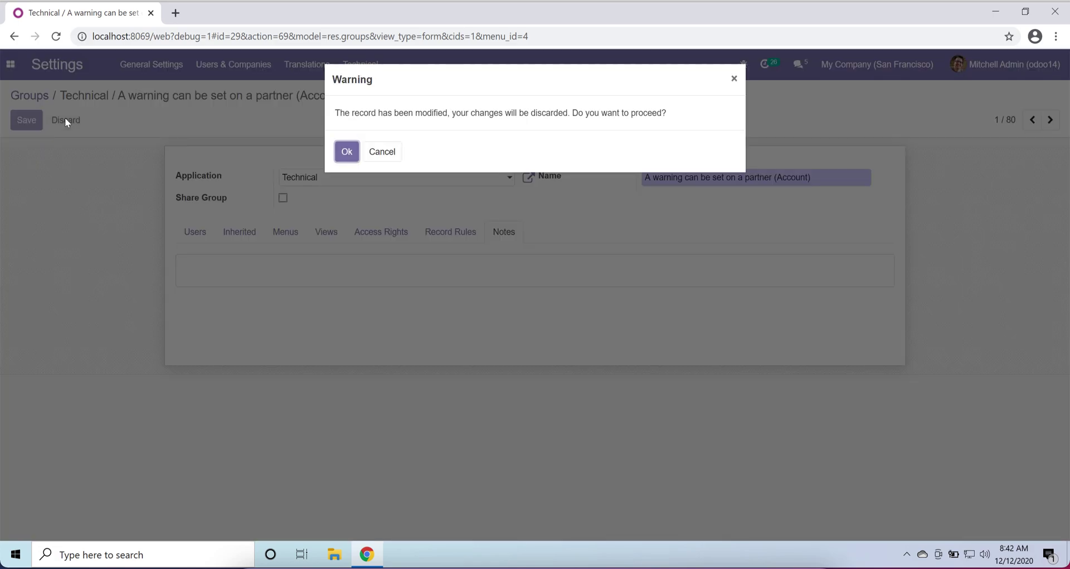
left_click(347, 151)
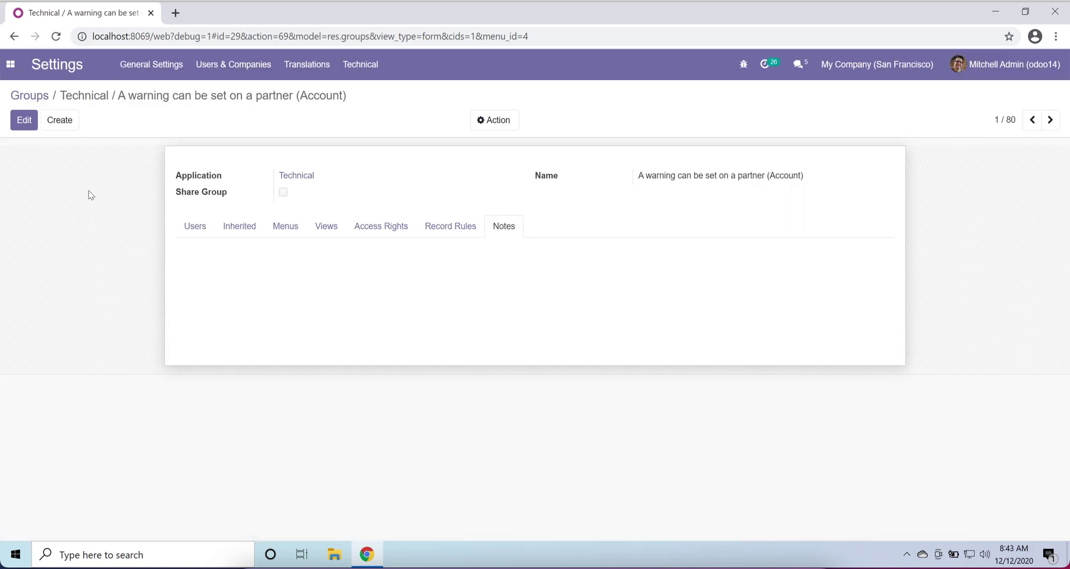
left_click(39, 99)
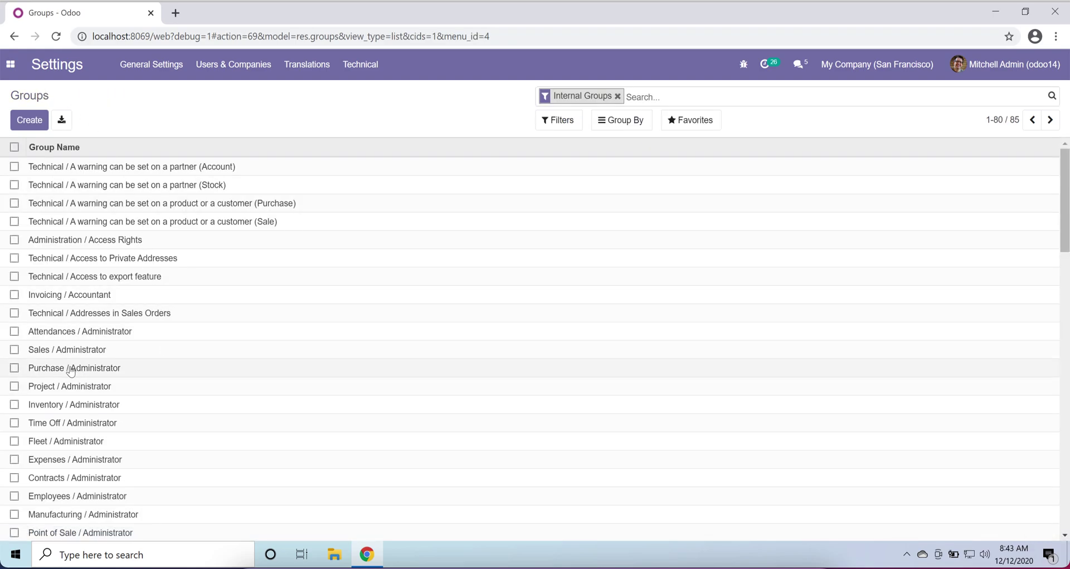
scroll(81, 416, "down", 7)
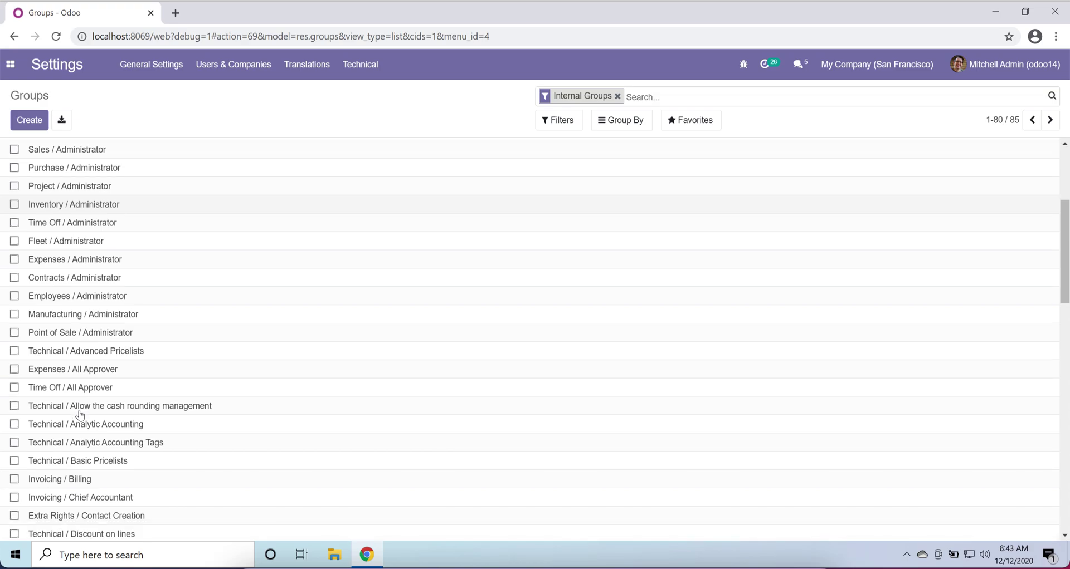
scroll(43, 434, "down", 9)
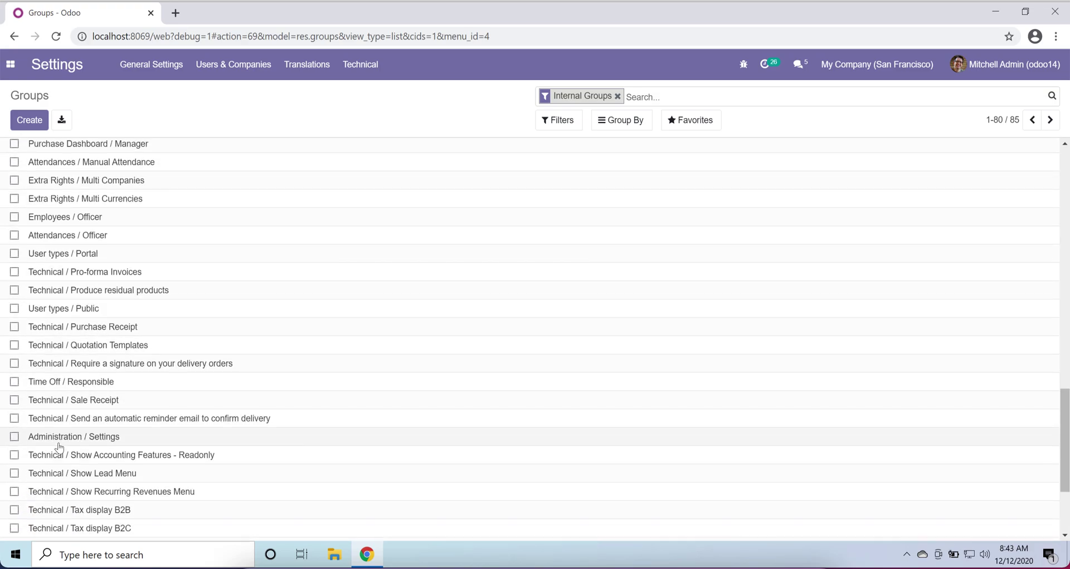
scroll(65, 448, "down", 3)
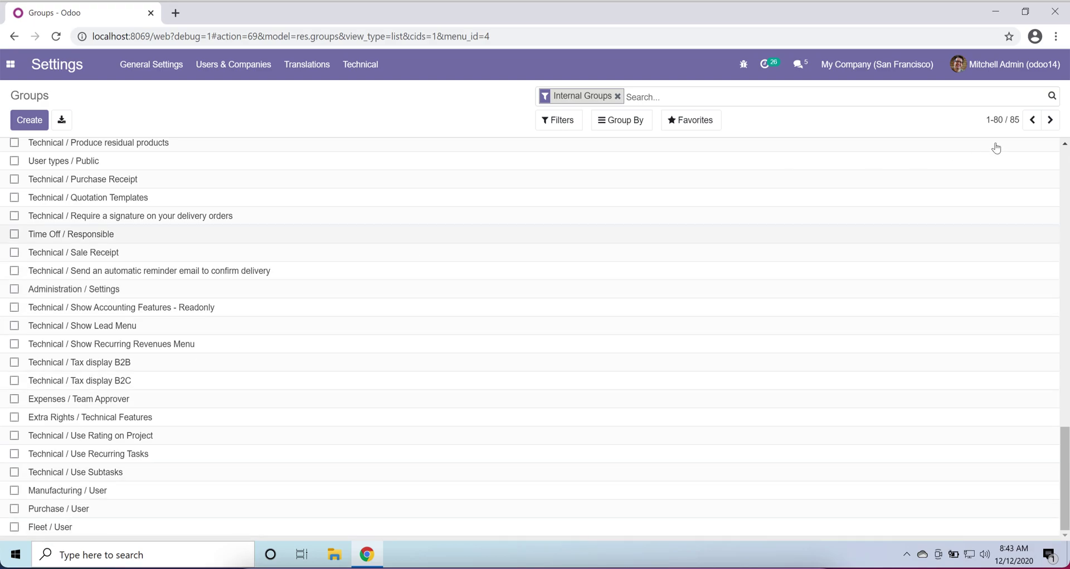
scroll(447, 271, "up", 20)
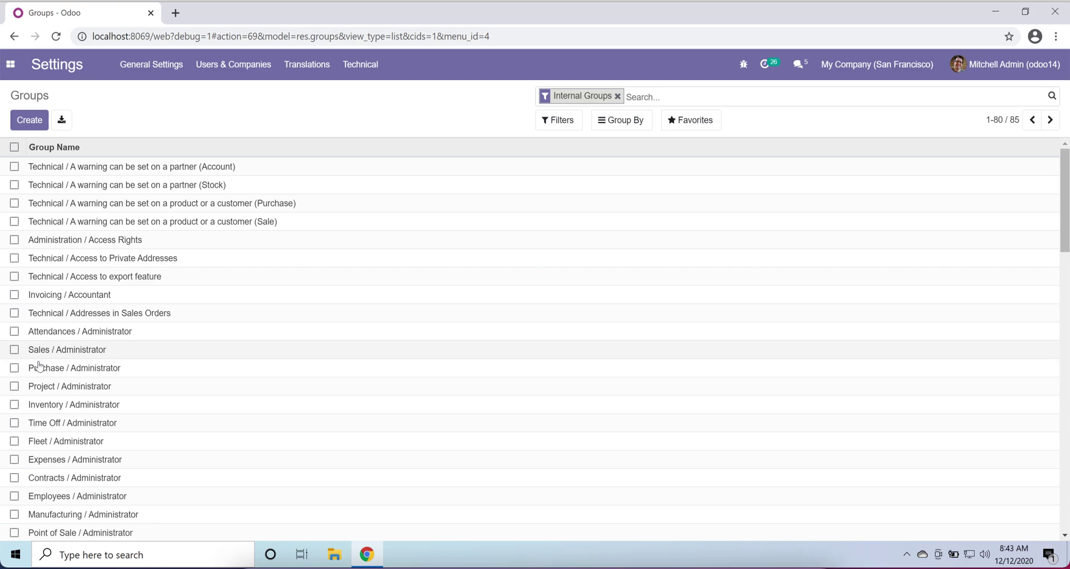
- Open the Purchase / Administrator group in edit mode and show its users
left_click(42, 370)
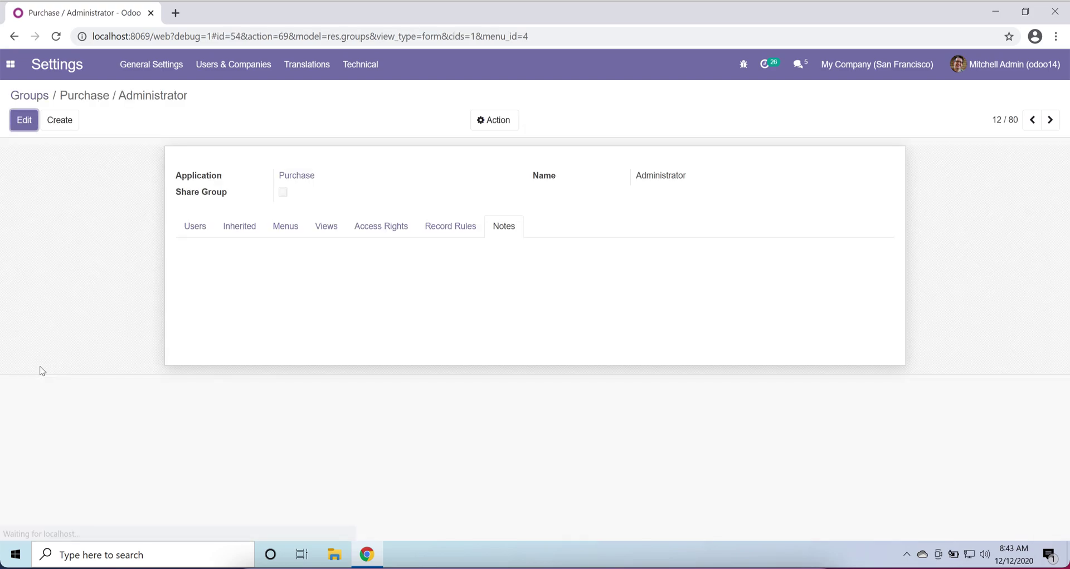
left_click(27, 119)
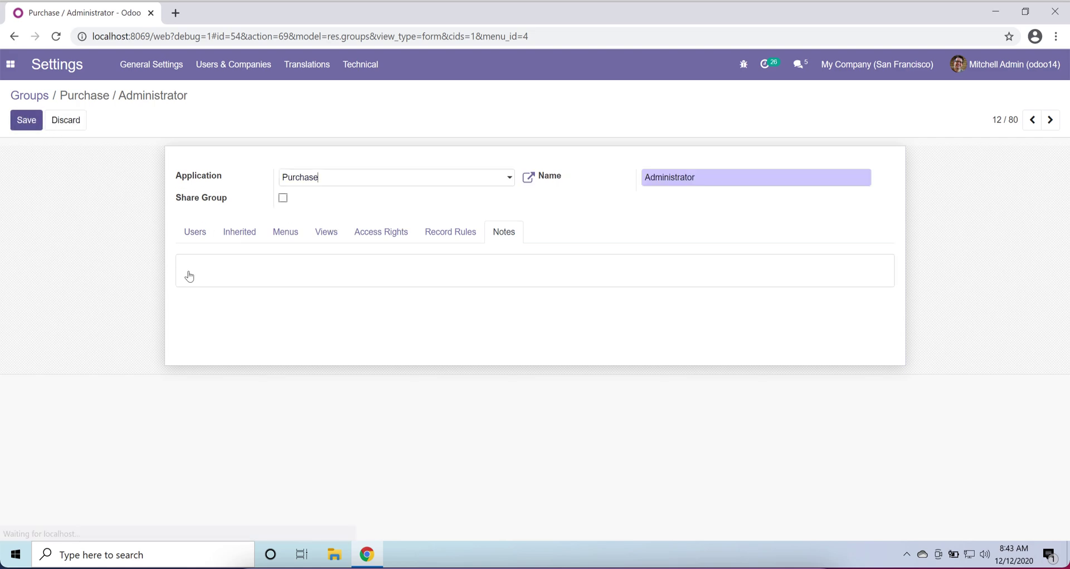
left_click(195, 235)
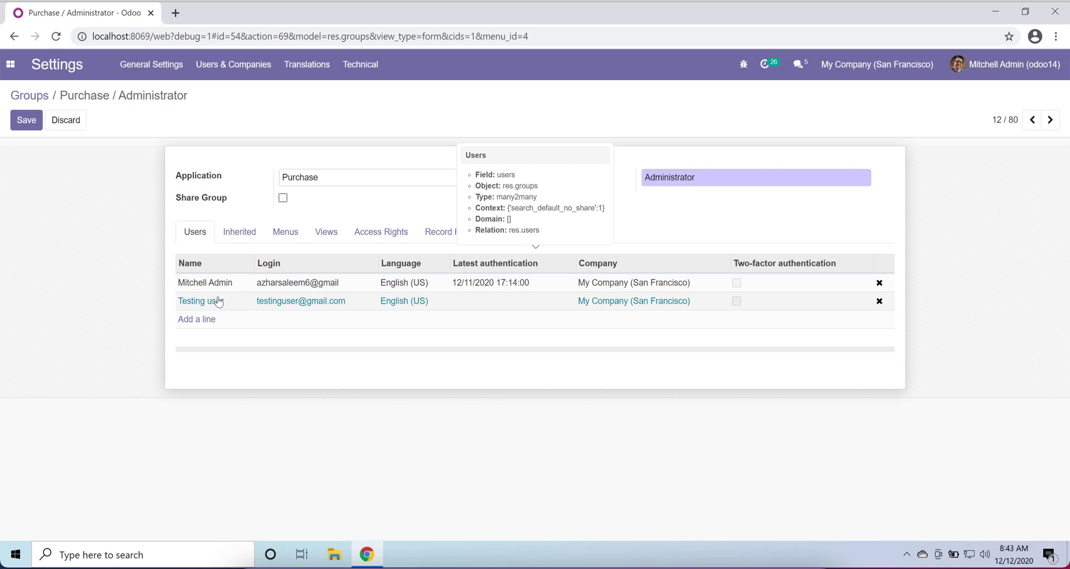
- Check the group's inherited Purchase / User group, then return to its two member users
left_click(234, 64)
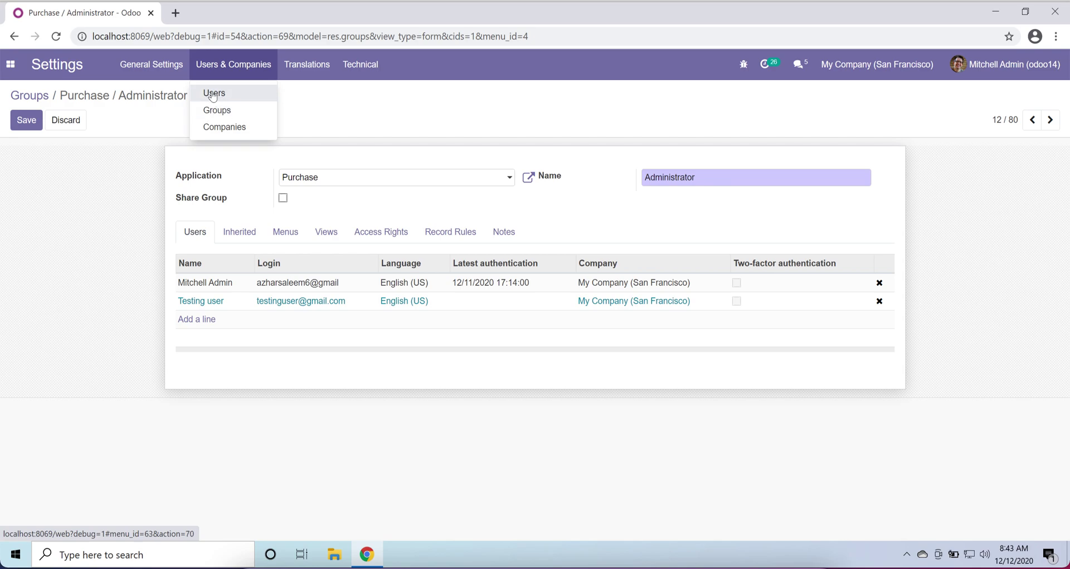
left_click(120, 286)
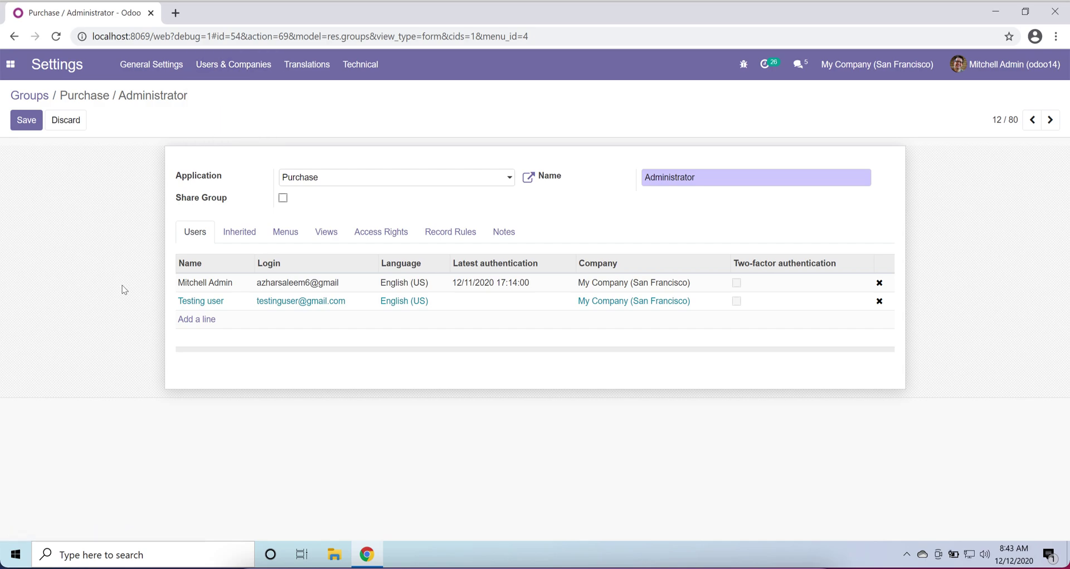
left_click(248, 237)
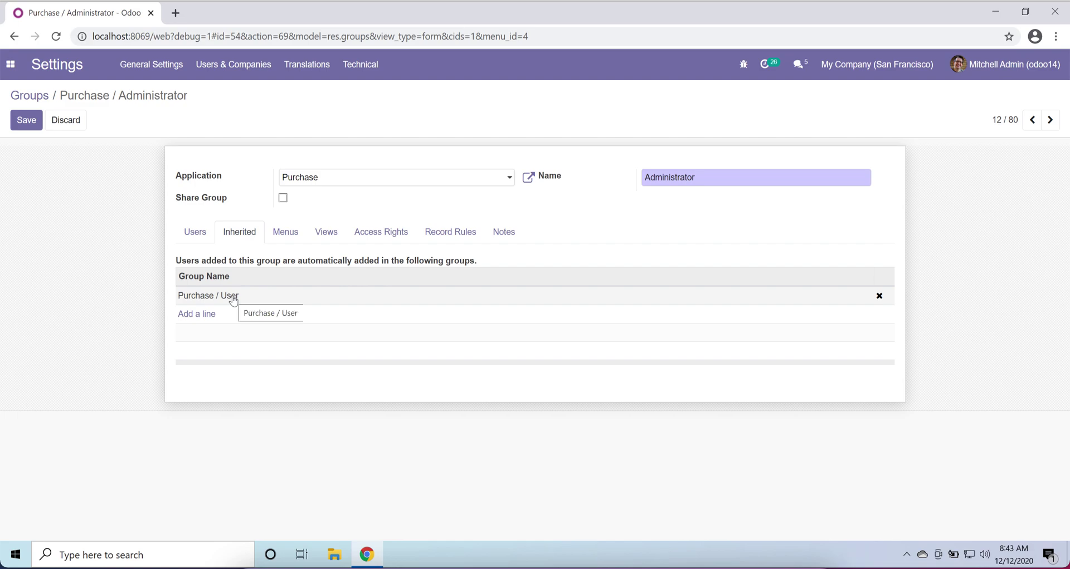
left_click(195, 232)
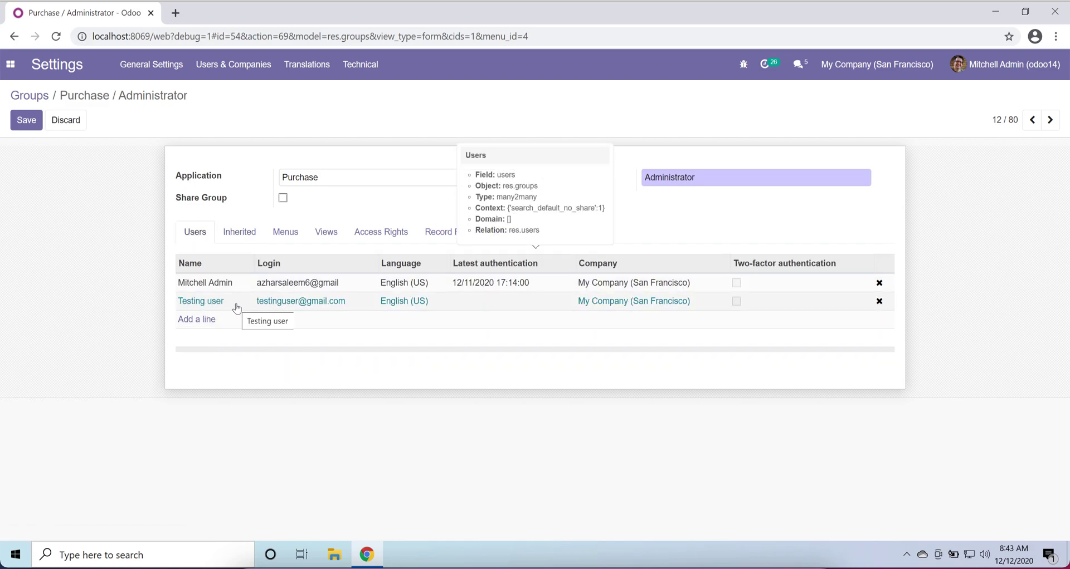
left_click(296, 244)
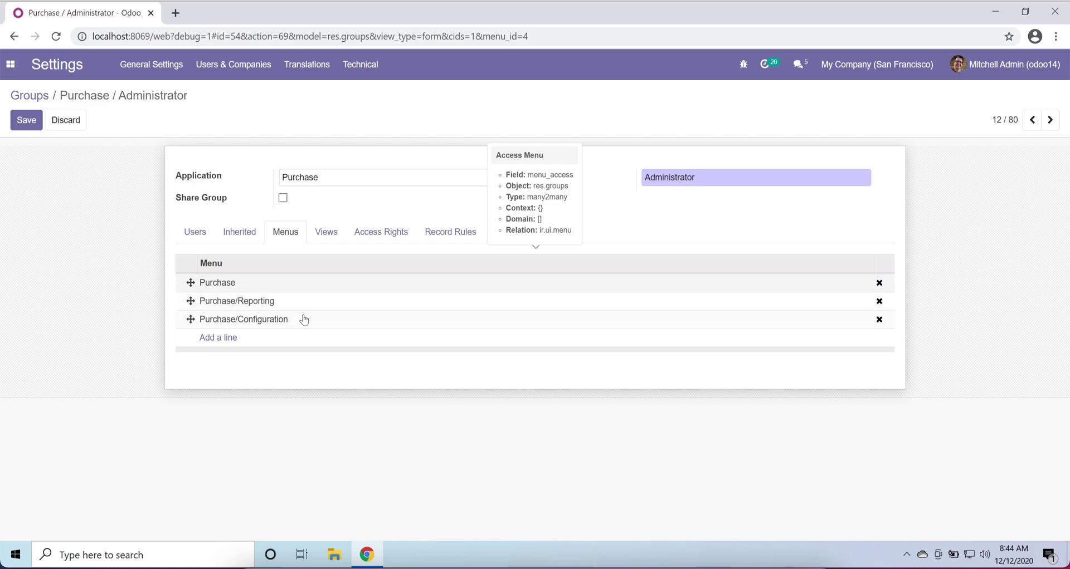
left_click(329, 239)
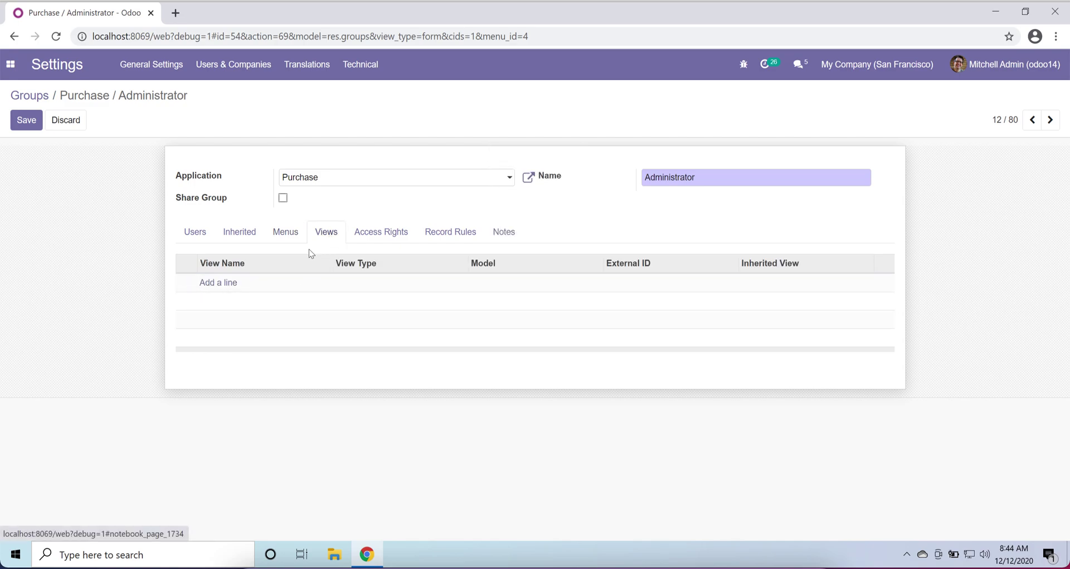
left_click(393, 233)
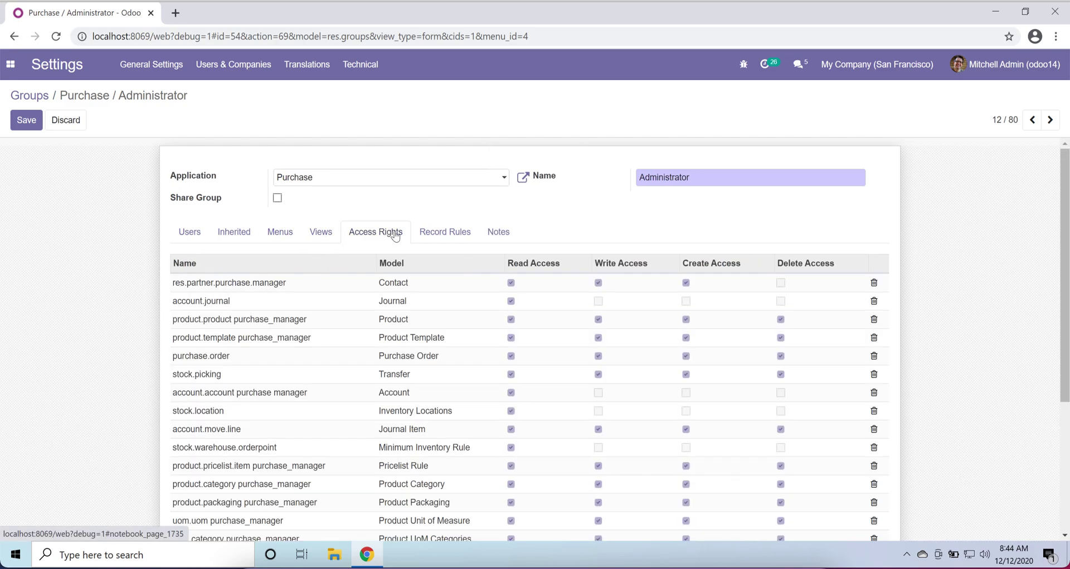
left_click(443, 240)
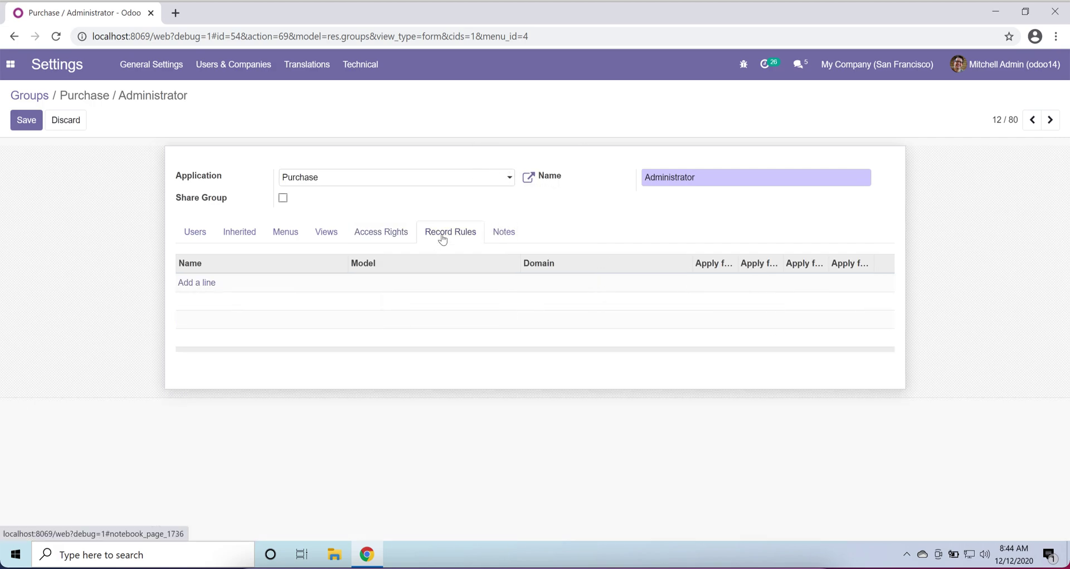
left_click(505, 239)
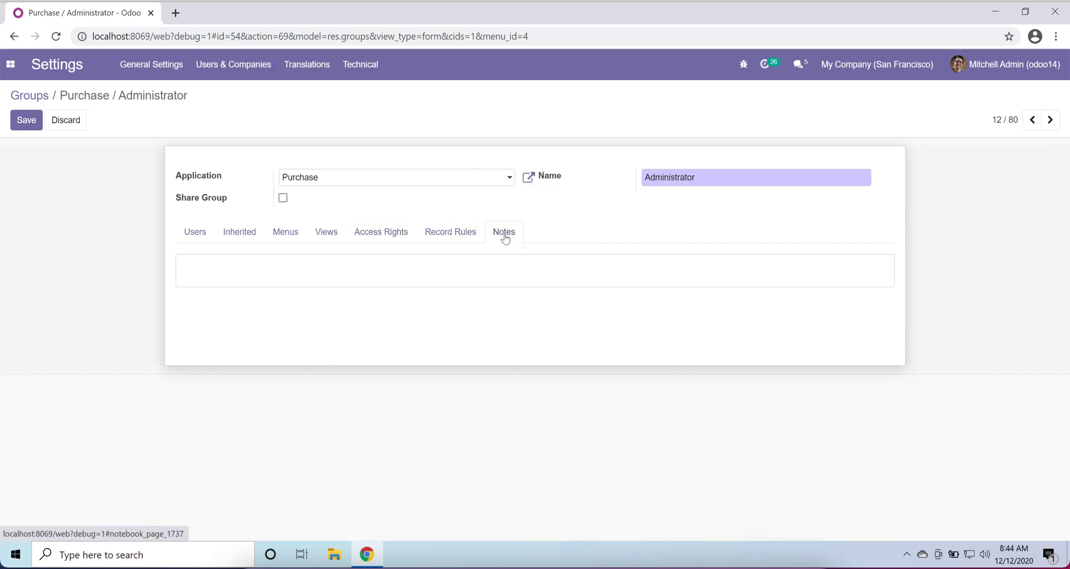
left_click(201, 231)
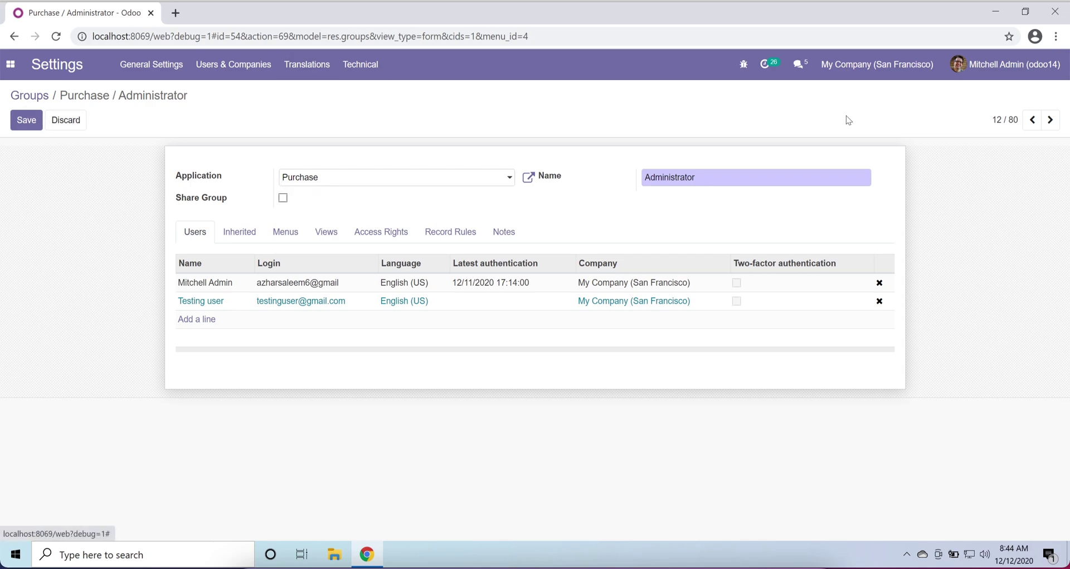
- Back on the Groups list, start a new group and discard it unsaved
left_click(18, 99)
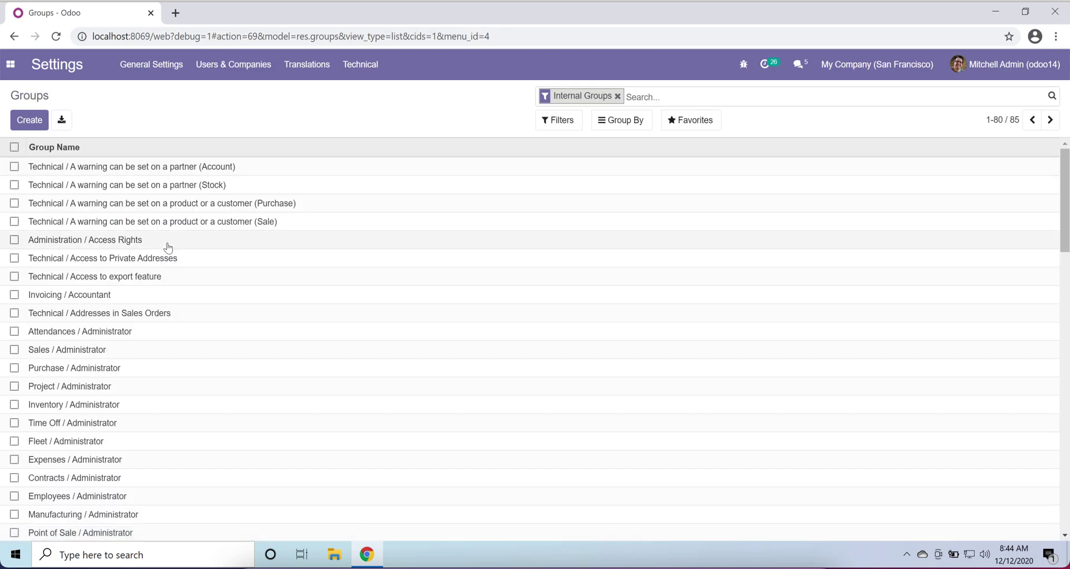
scroll(423, 389, "down", 15)
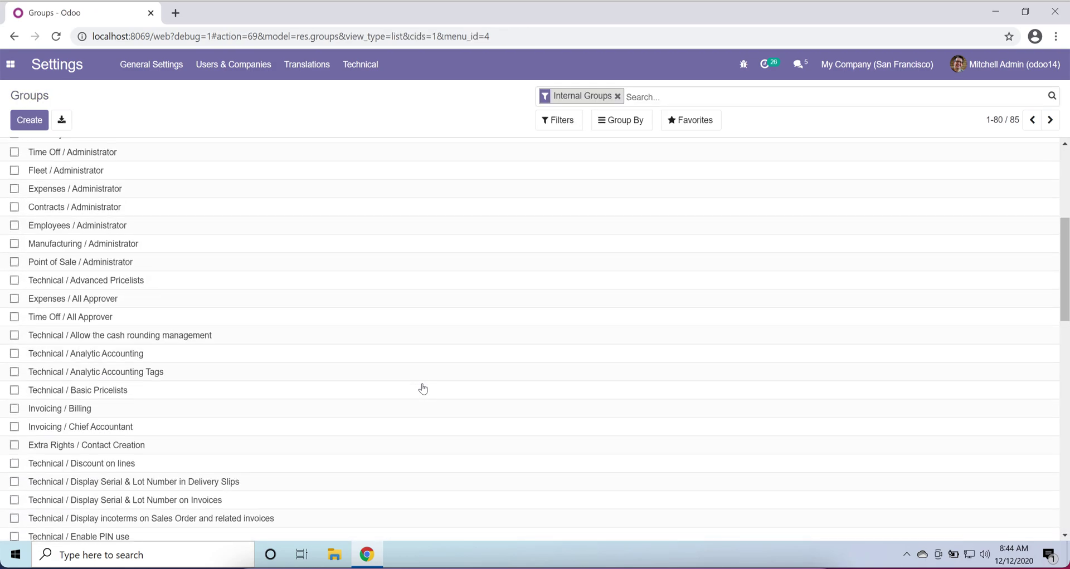
scroll(423, 389, "up", 15)
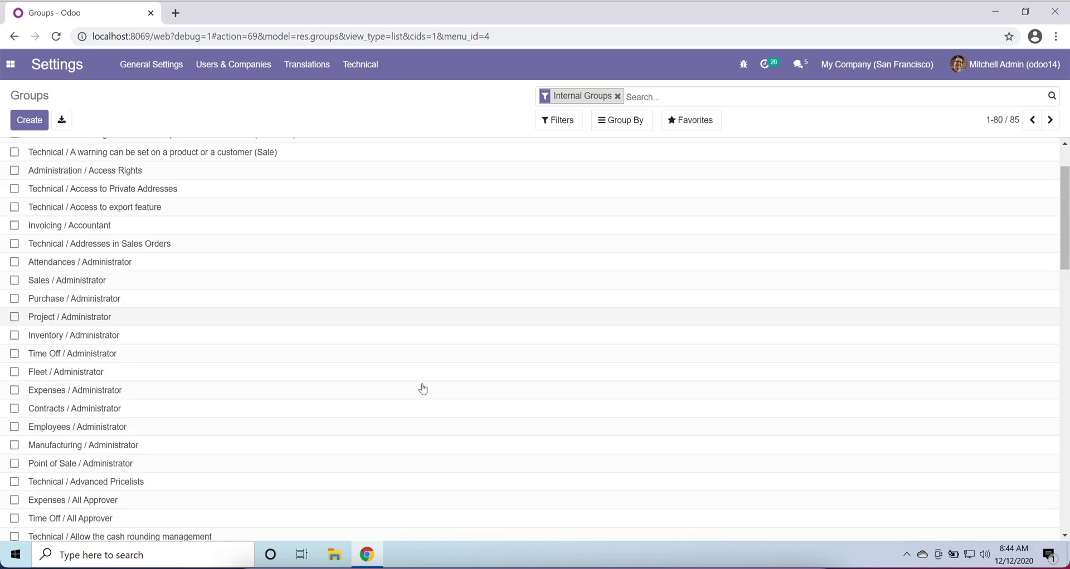
left_click(29, 120)
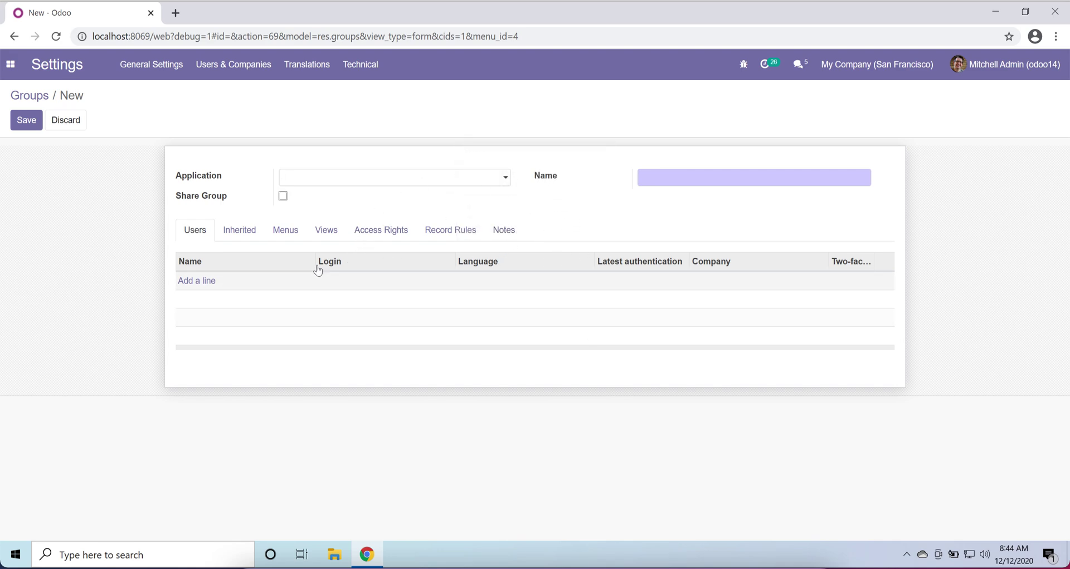
left_click(78, 128)
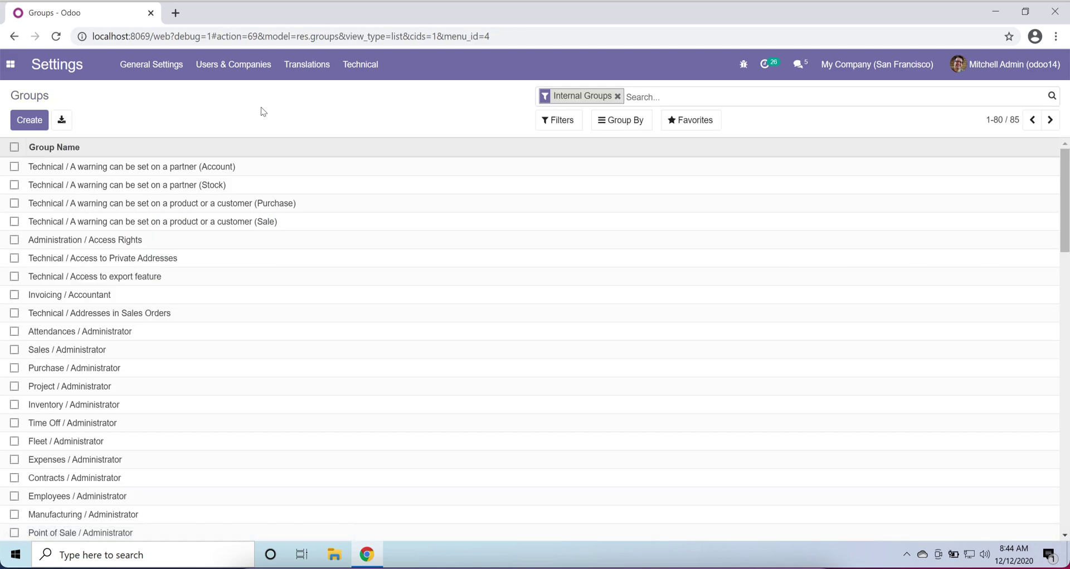
left_click(251, 67)
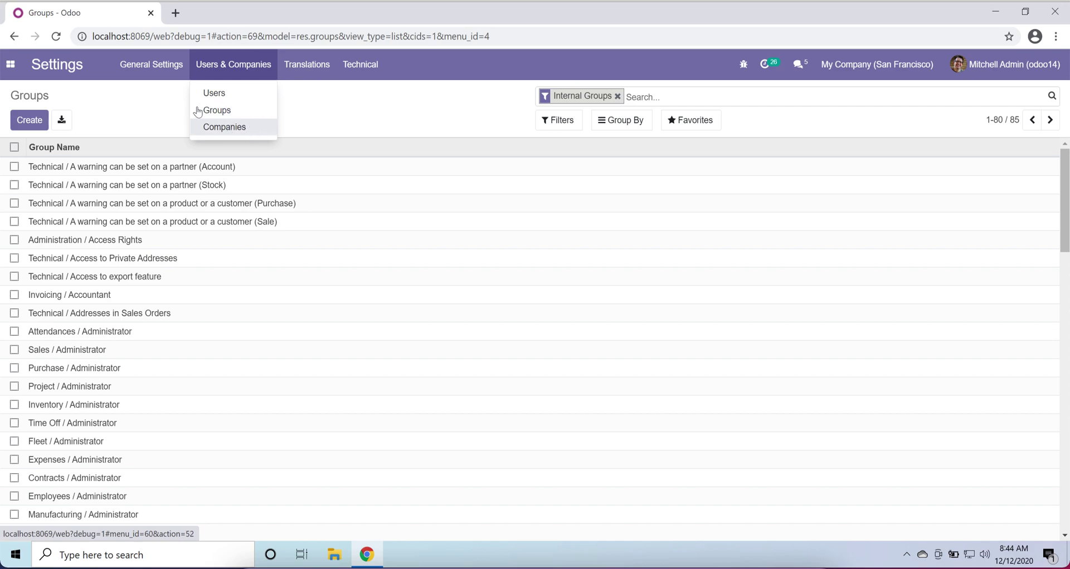
- Open General Settings and scroll through its Users, Companies and Languages sections
left_click(163, 75)
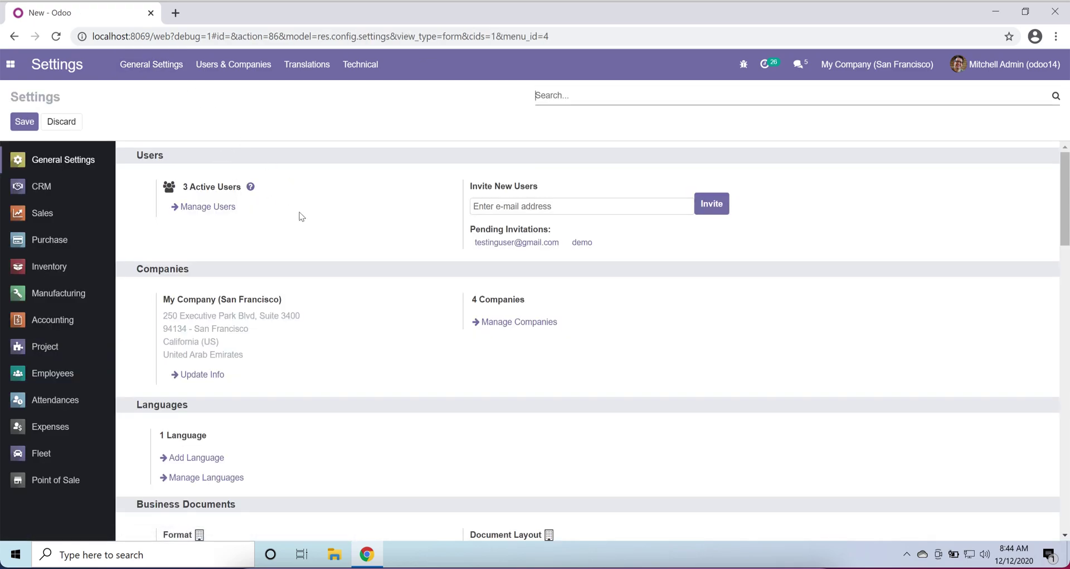
scroll(309, 283, "down", 15)
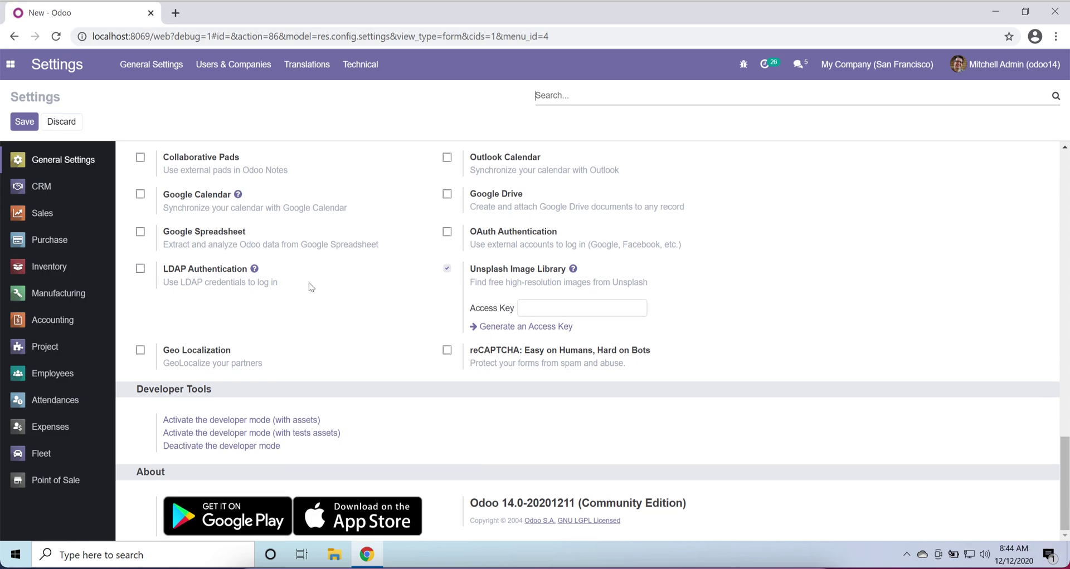
scroll(309, 283, "up", 15)
- Browse the Translations and Technical menus without choosing any option
left_click(294, 77)
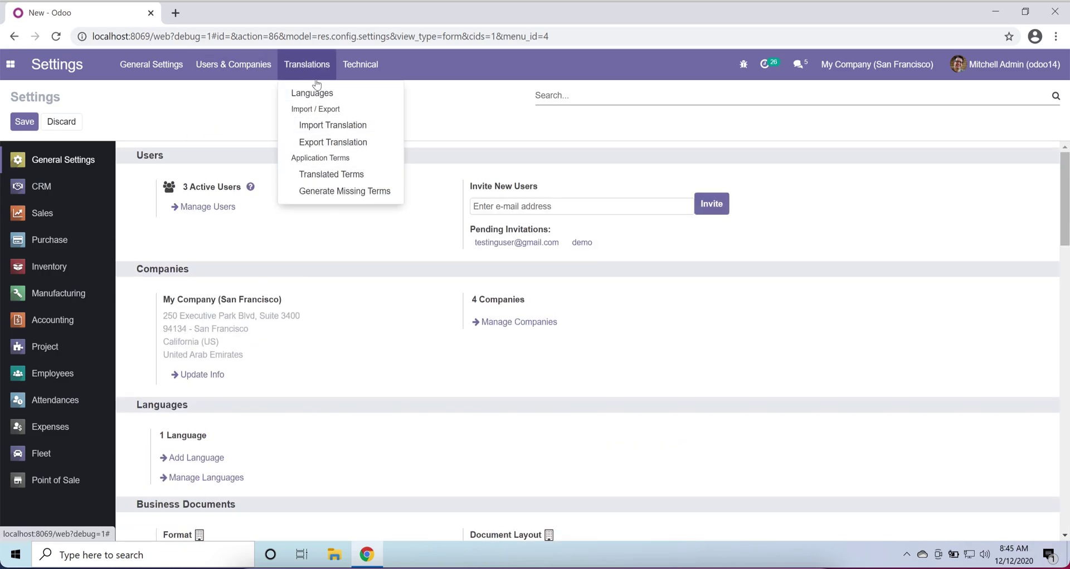
left_click(370, 63)
scroll(396, 275, "down", 12)
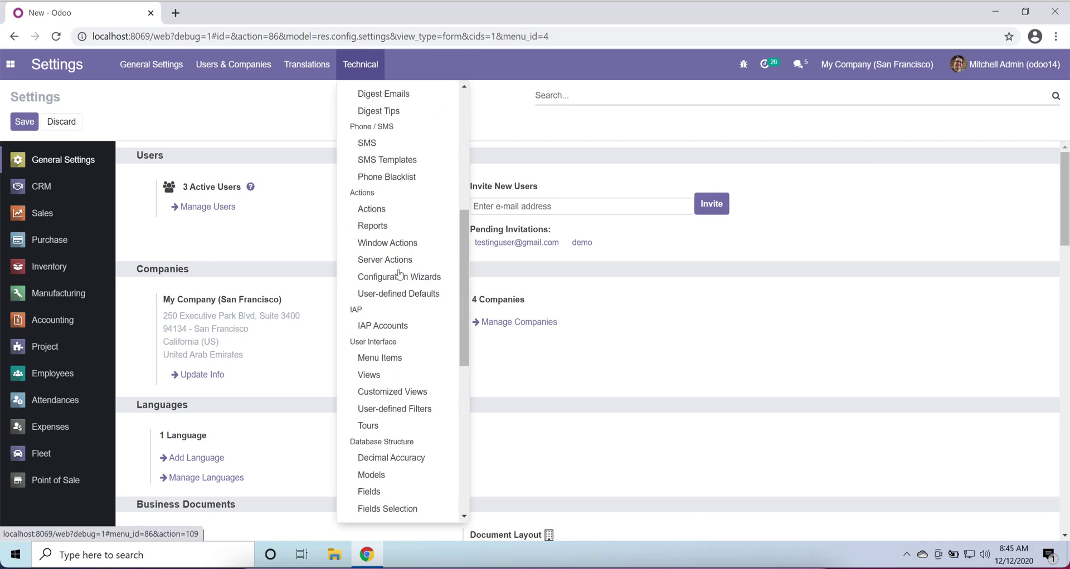
scroll(399, 274, "up", 15)
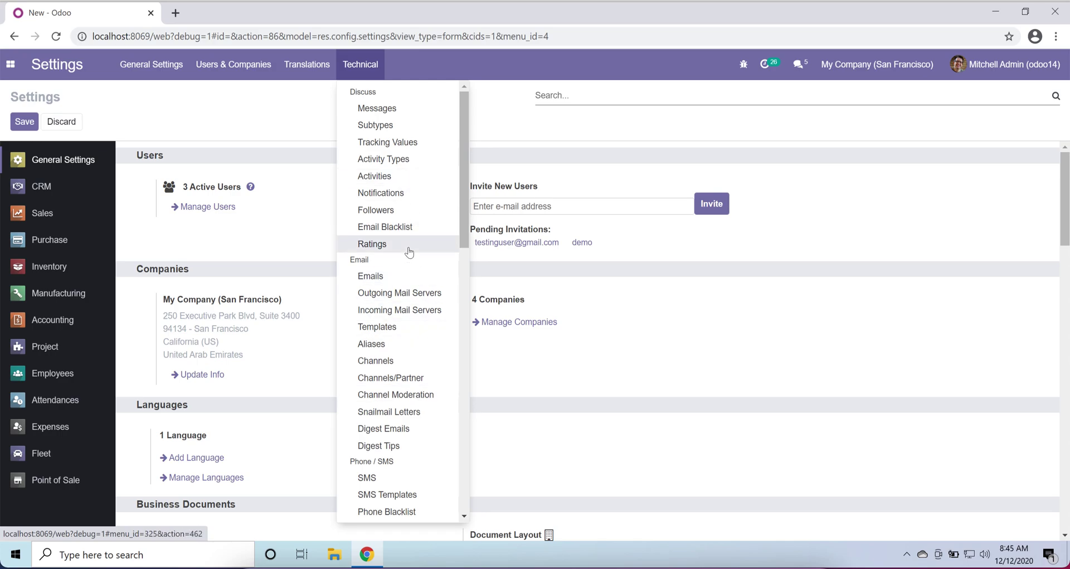
left_click(298, 116)
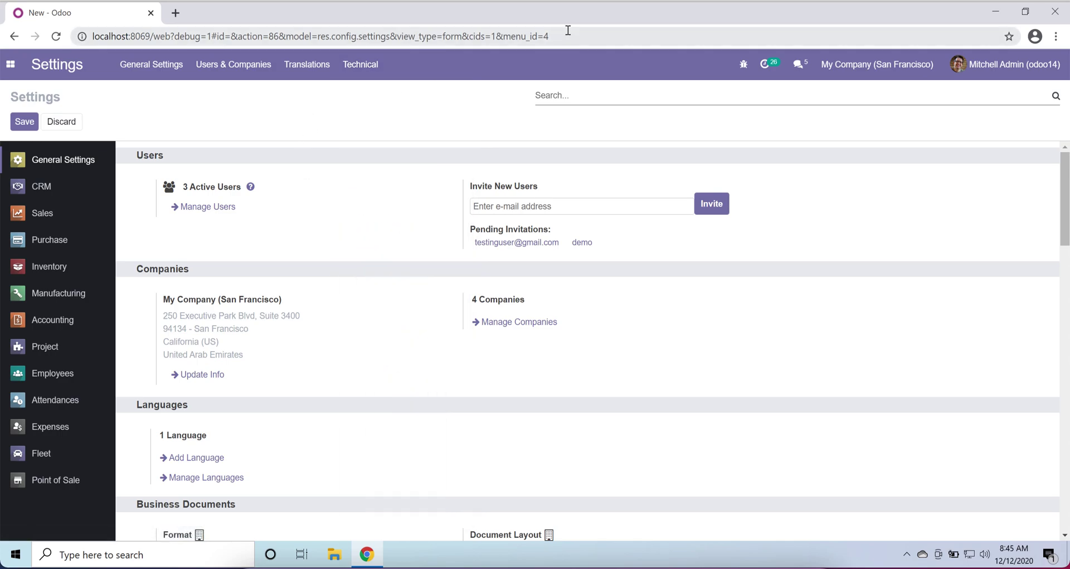